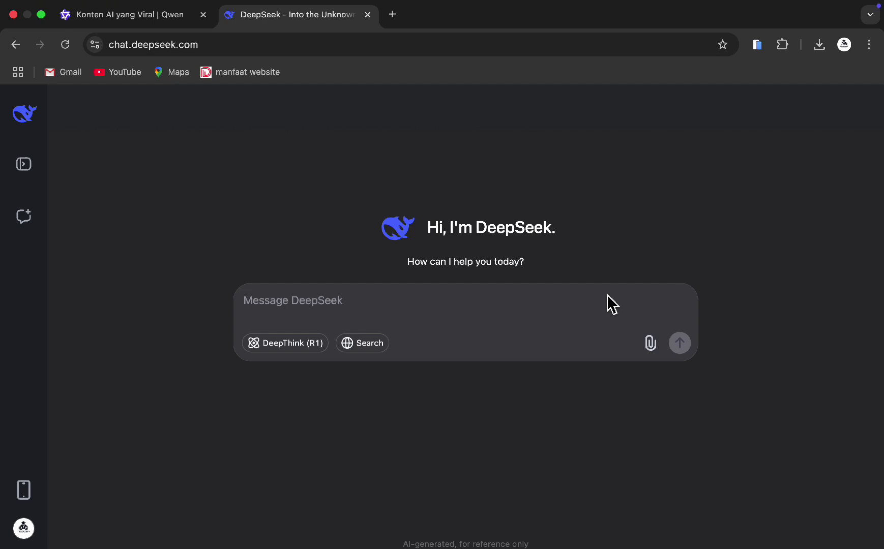
key(super+space)
text(deeps)
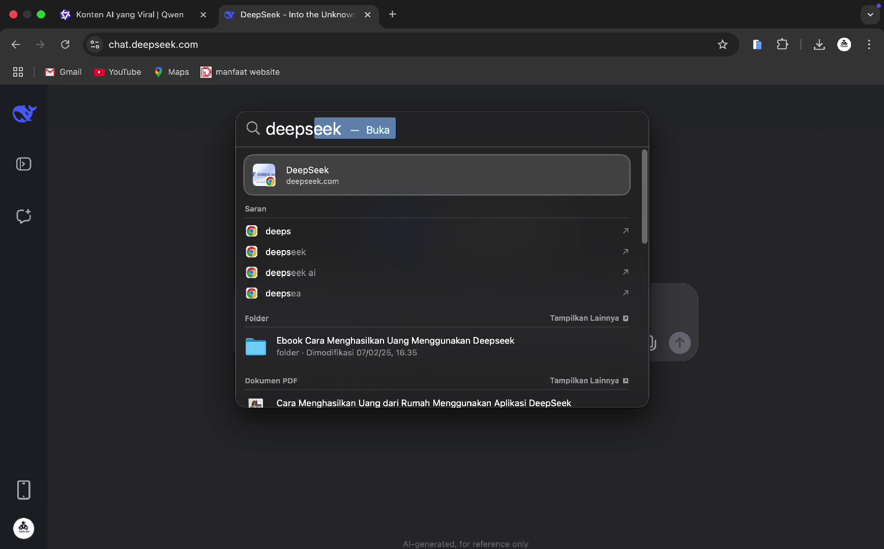
text(eek)
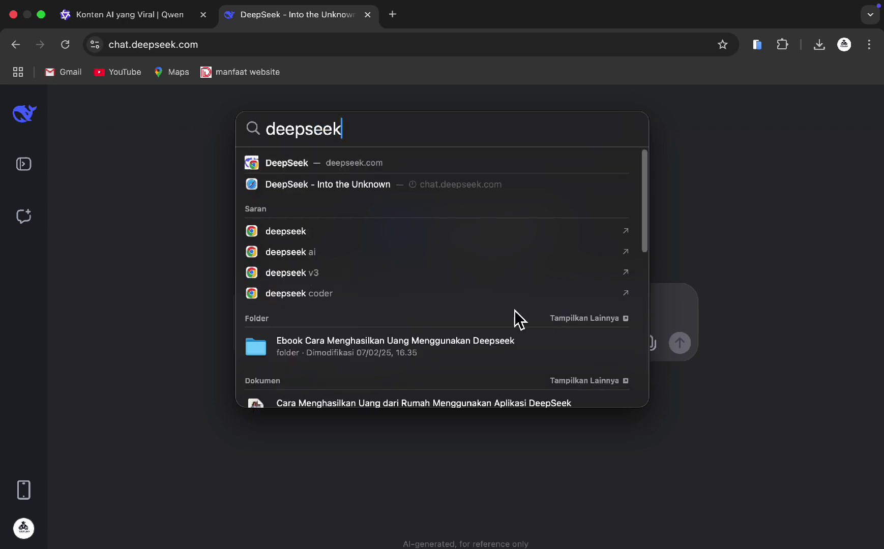
click(174, 265)
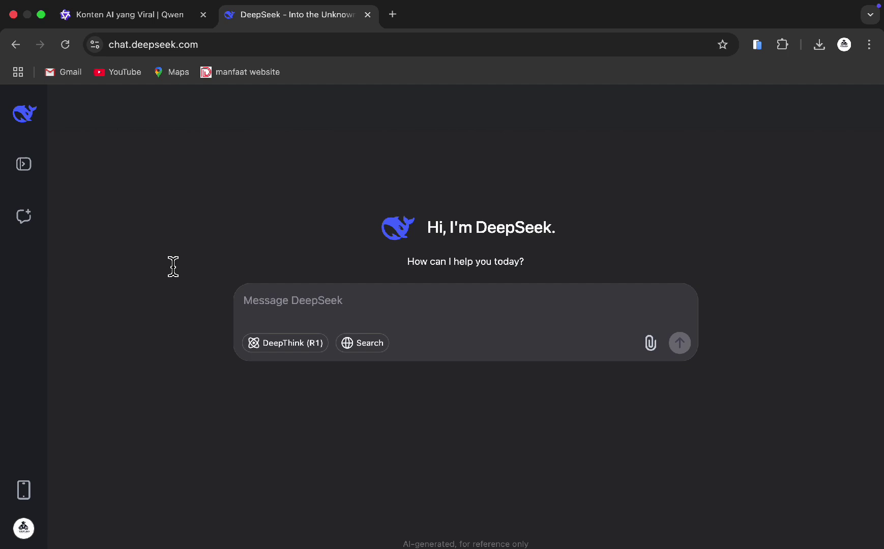
Search Google for "blogspot" in a new browser tab and open the Blogger.com result
click(392, 14)
click(317, 50)
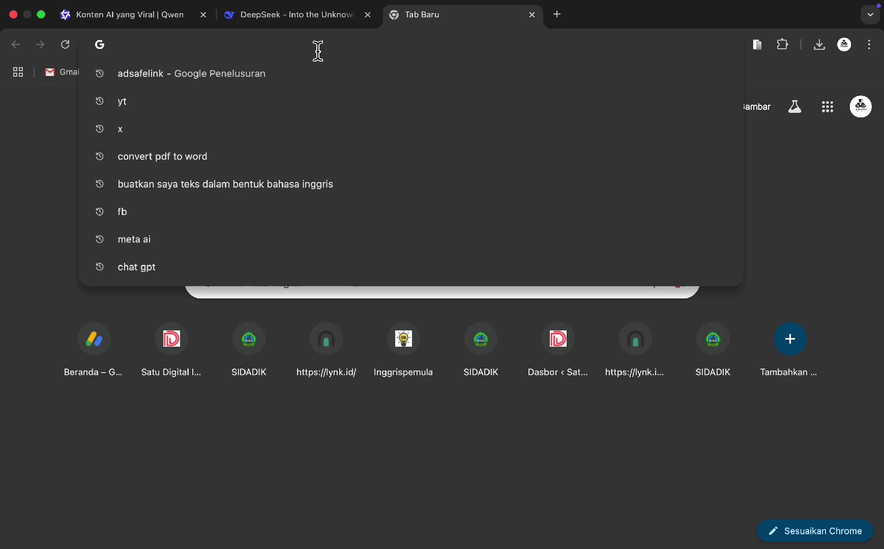
text(b)
key(Escape)
text(blogsp)
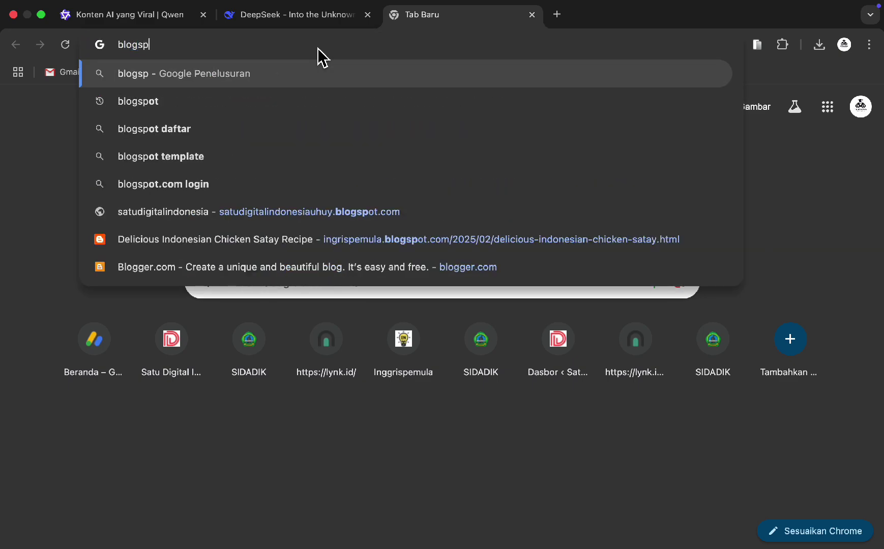
text(ot)
key(Return)
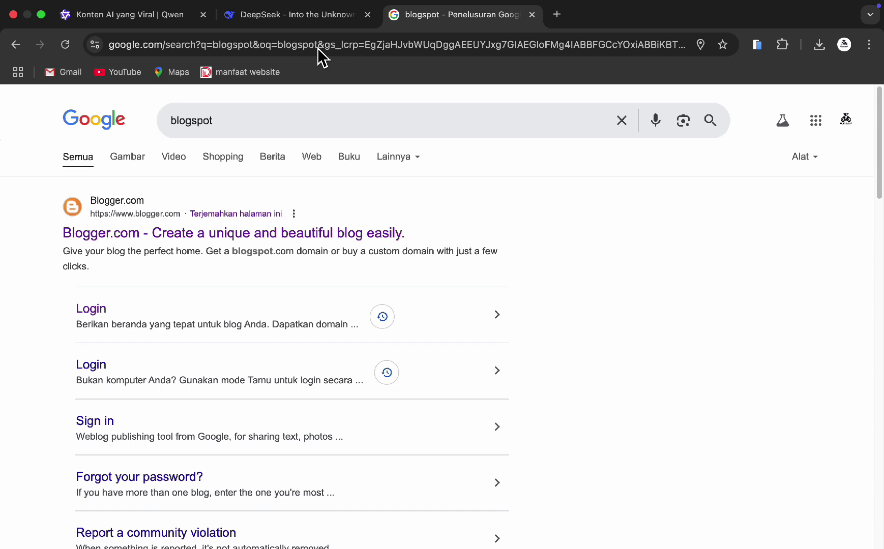
click(152, 239)
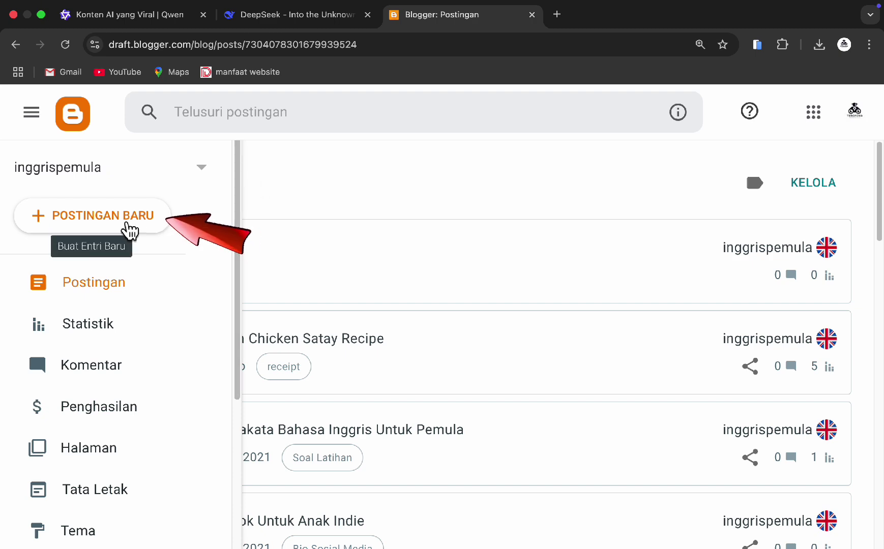
View the blog's statistics and start a new blank post in Blogger
click(76, 331)
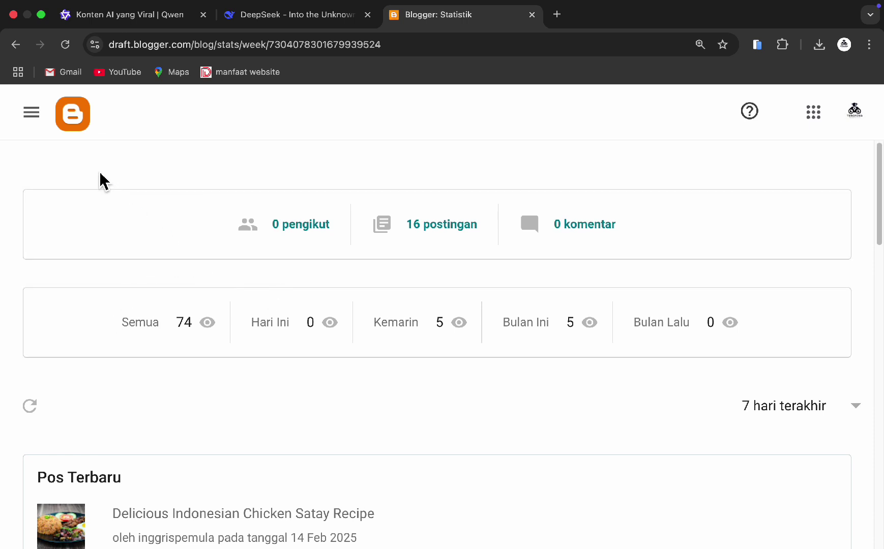
click(31, 113)
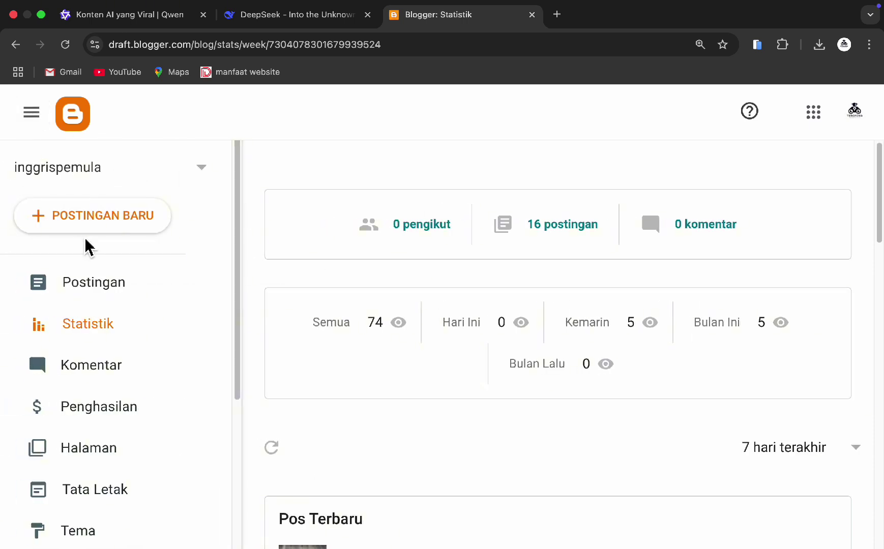
click(116, 227)
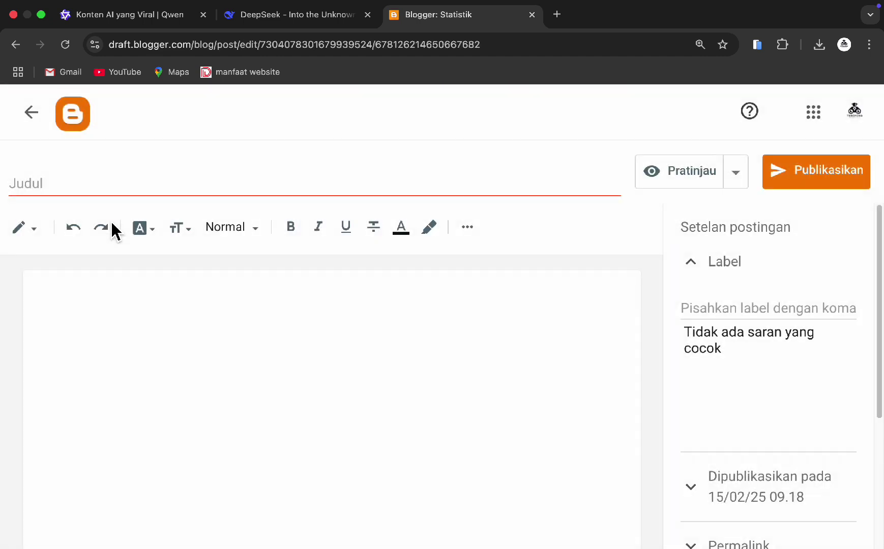
Search Google for "google trends" in another new browser tab and open the Google Trends site
click(250, 16)
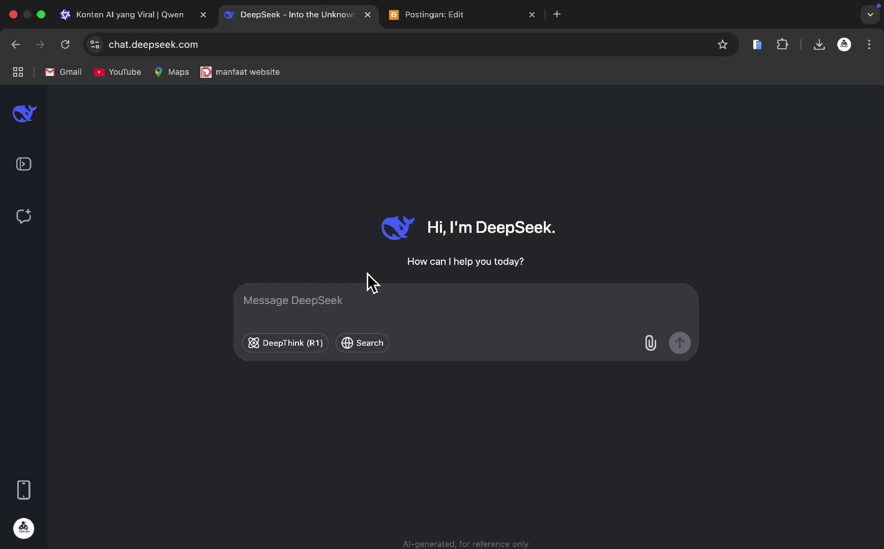
click(556, 14)
click(507, 41)
text(google )
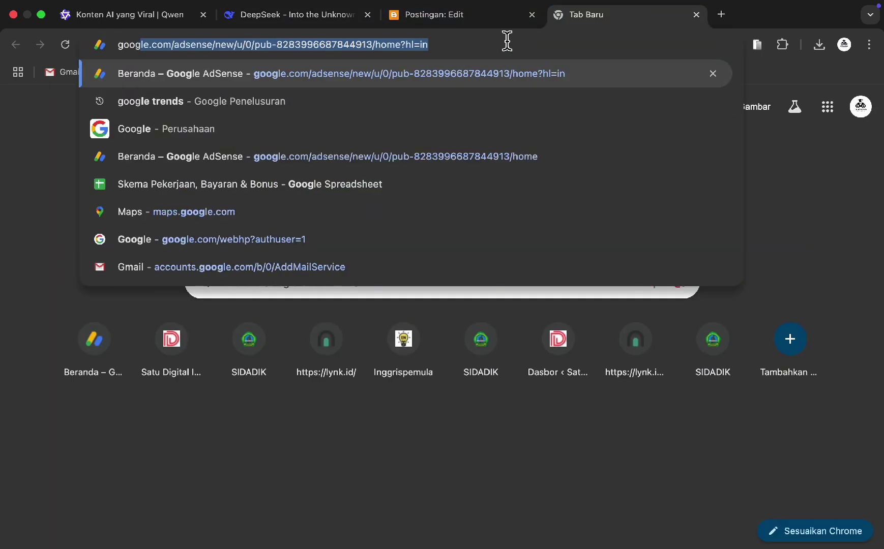
text(trends)
key(Return)
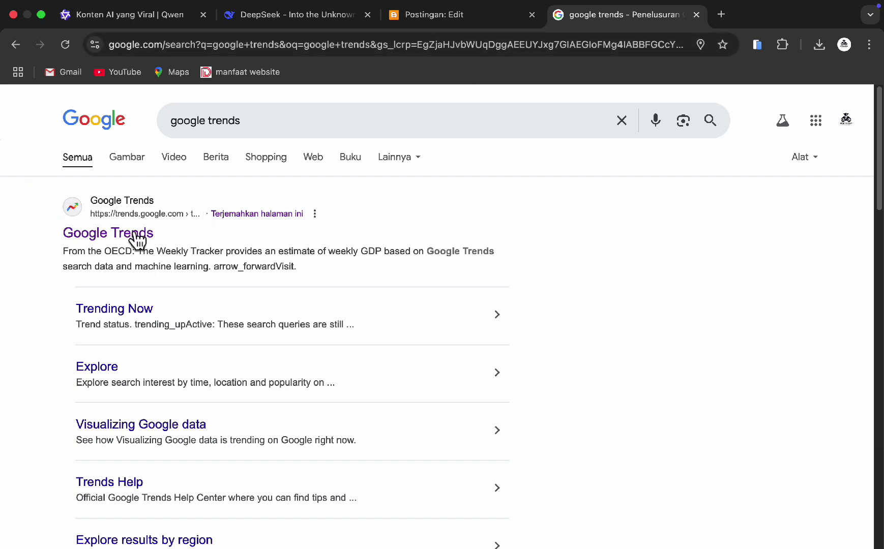
click(102, 235)
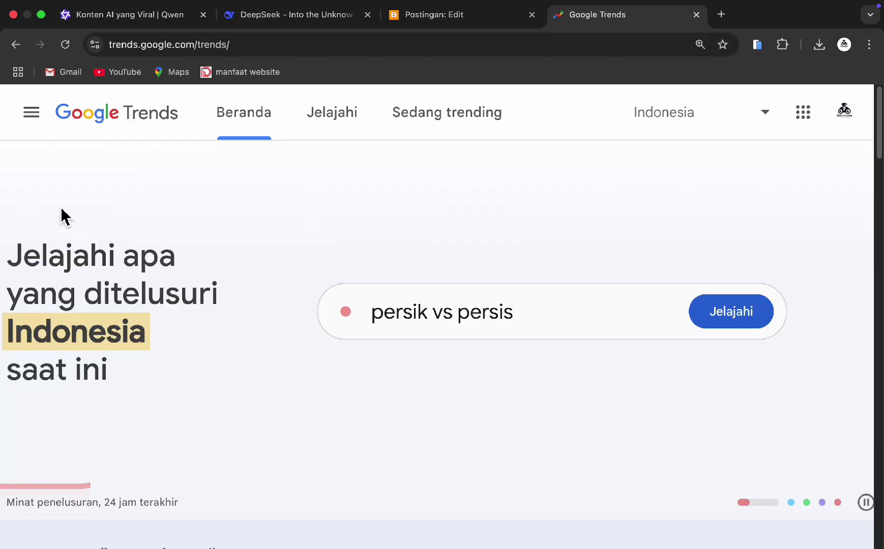
Explore the search term "resep masakan" in Google Trends
drag(14, 262, 146, 347)
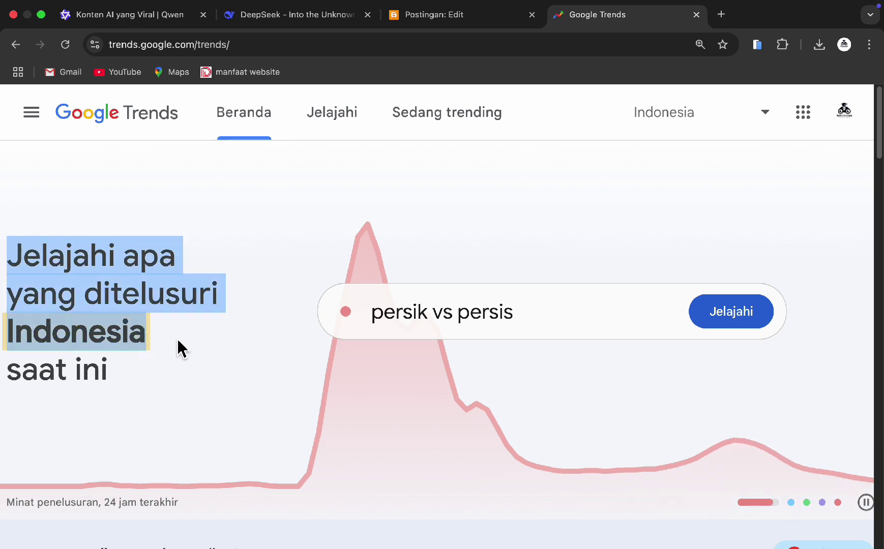
drag(580, 316, 311, 311)
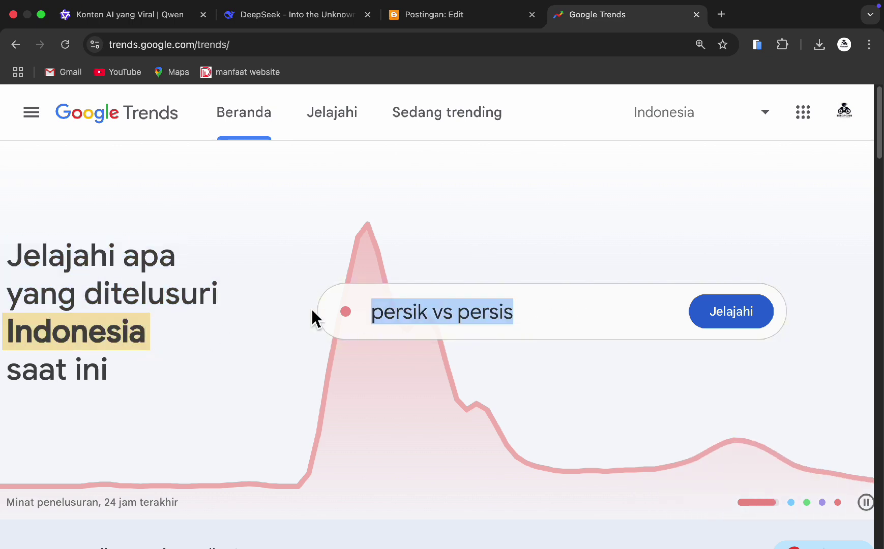
key(BackSpace)
text(r)
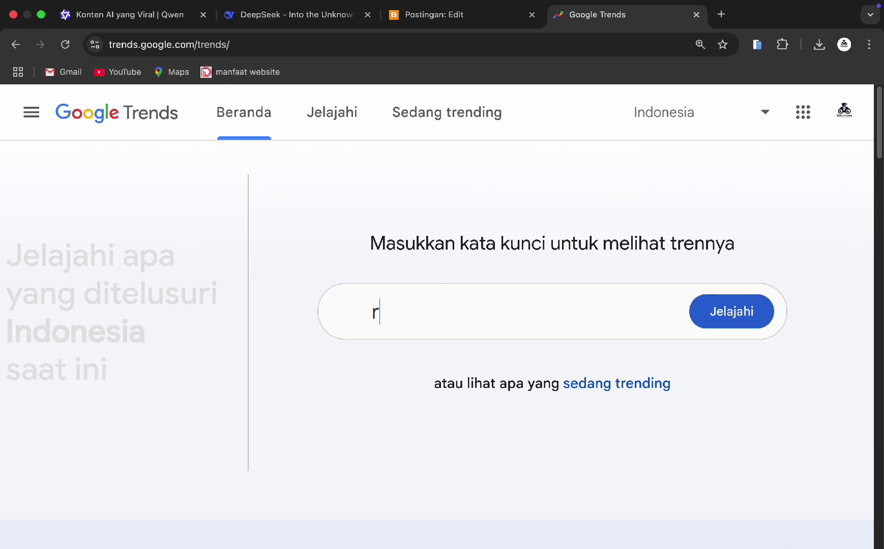
text(esep masala)
key(BackSpace)
key(BackSpace)
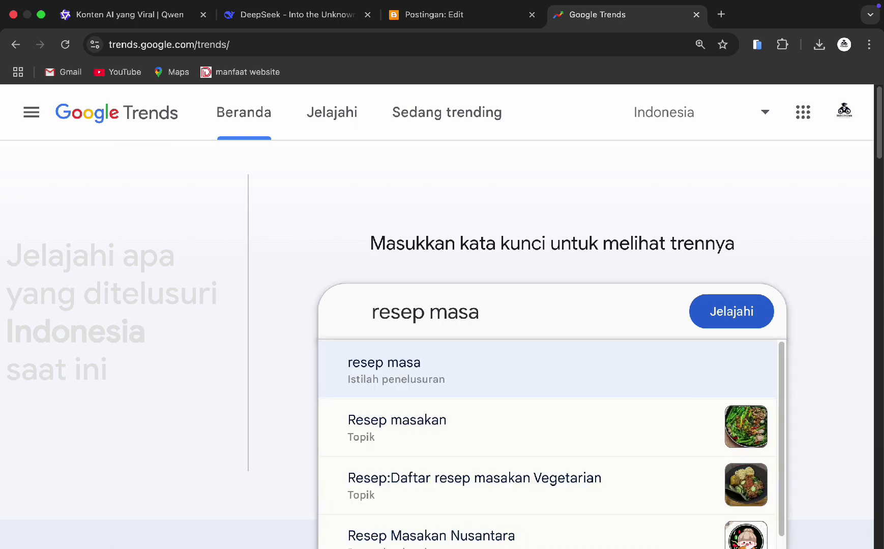
text(kan)
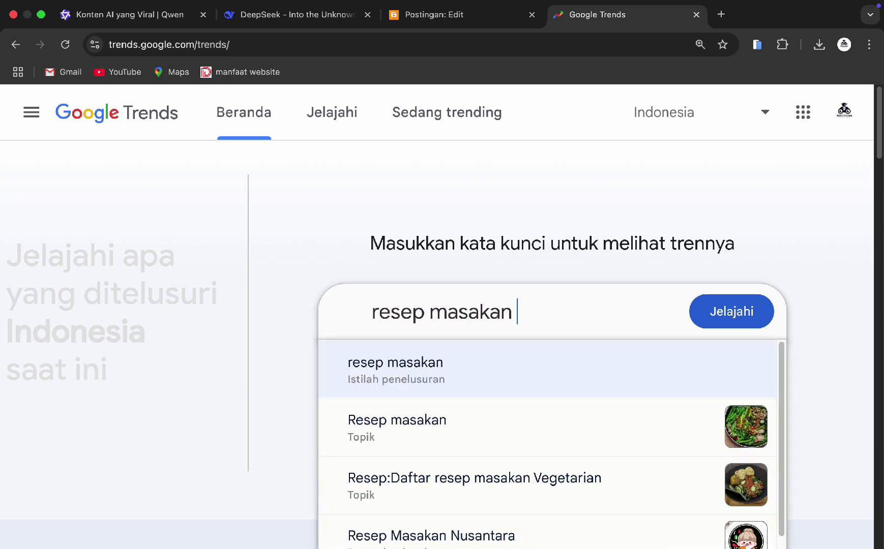
click(717, 311)
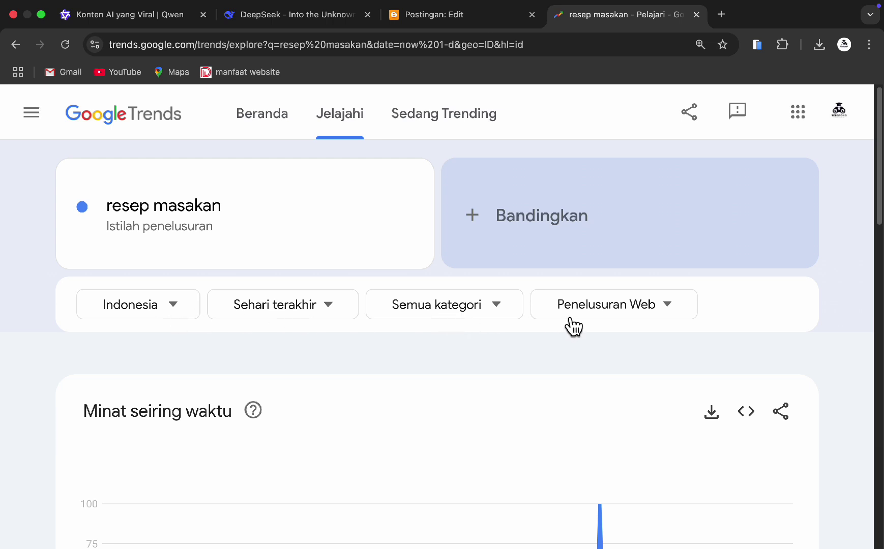
Filter the trend by the region Amerika Serikat and the period 12 bulan terakhir
click(154, 312)
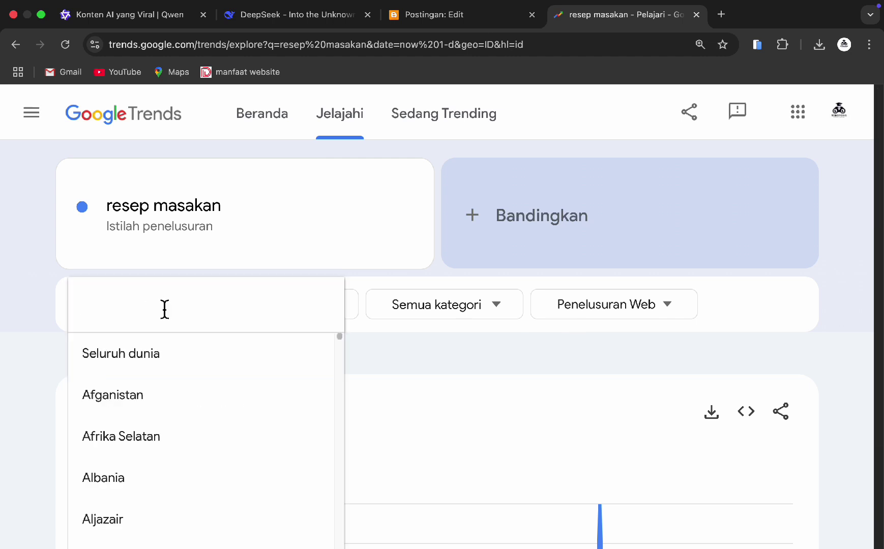
text(amerika)
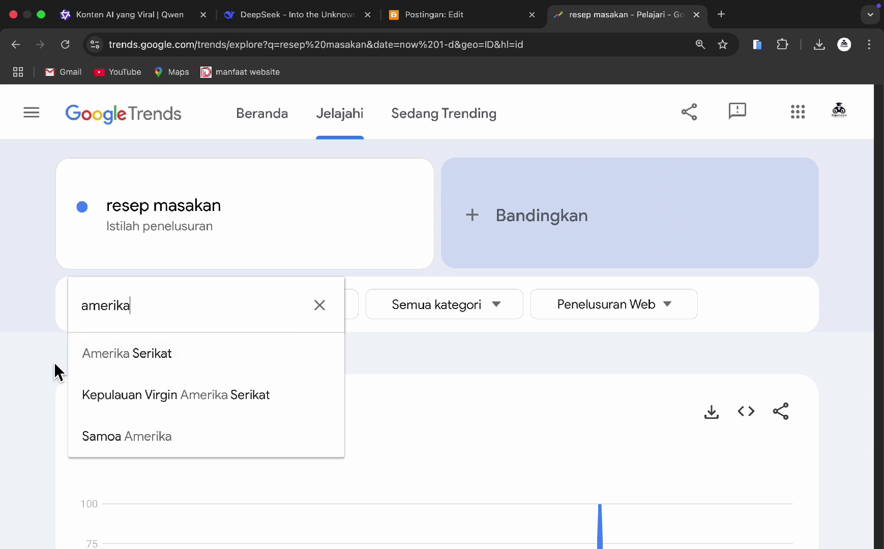
click(113, 374)
click(331, 318)
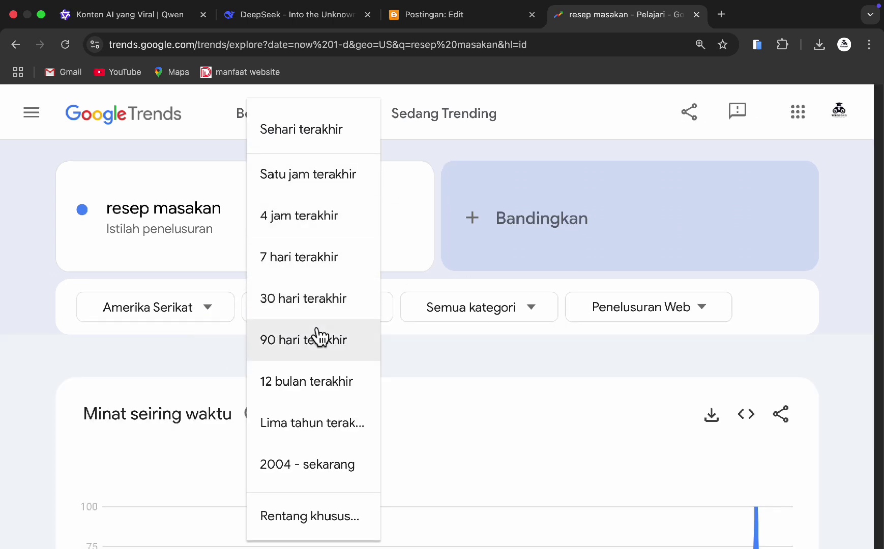
click(310, 391)
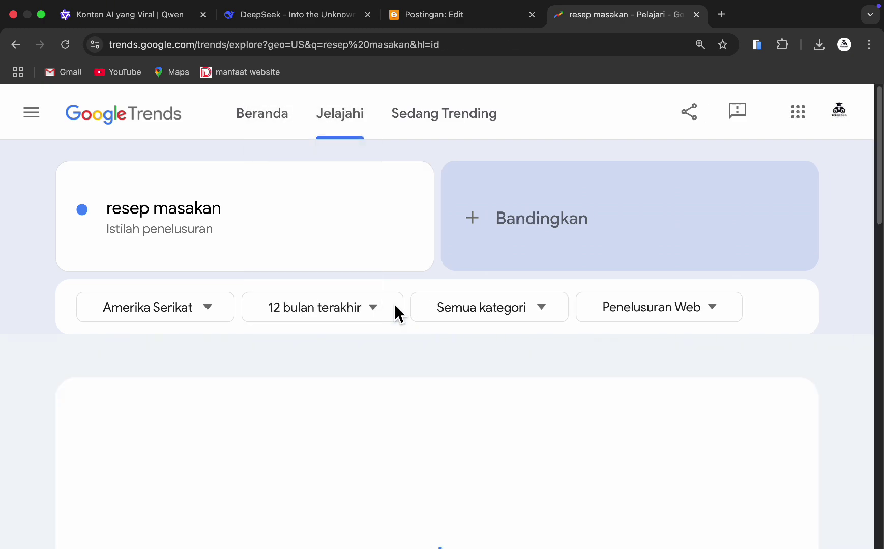
Replace the explored keyword with the search term "receipt cook"
scroll(321, 270, down, 6)
scroll(319, 269, up, 6)
click(188, 187)
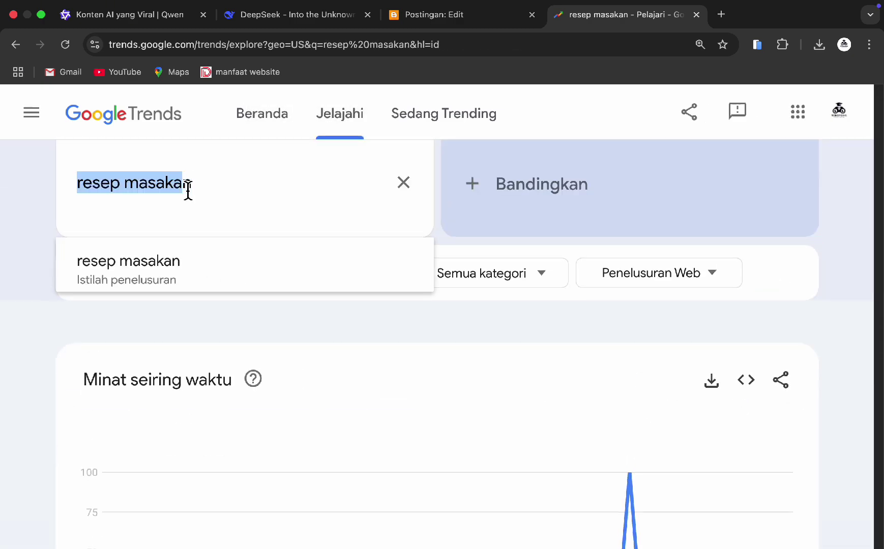
click(233, 189)
drag(232, 189, 59, 192)
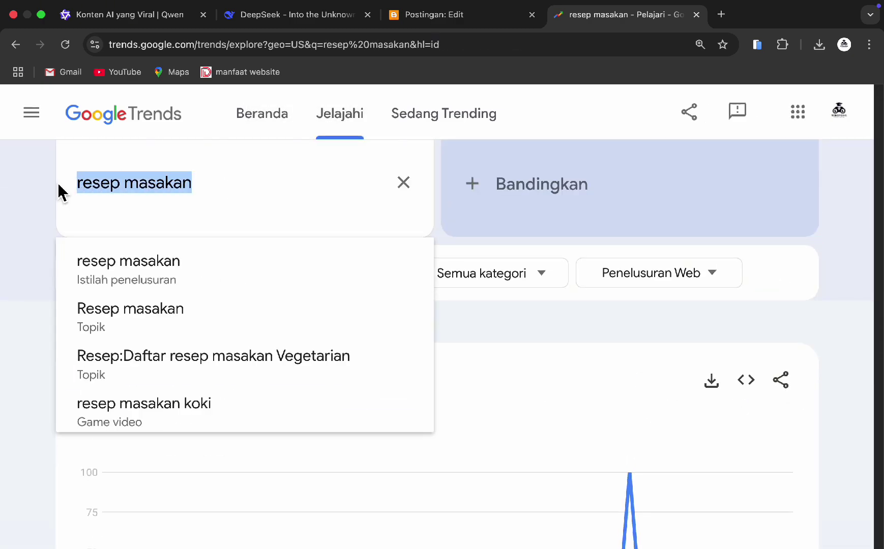
text(r)
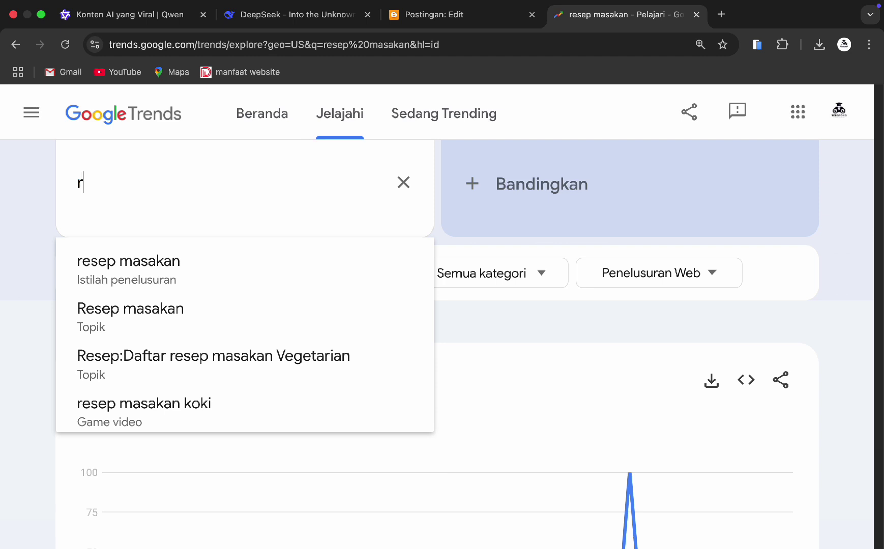
text(eceipt cook)
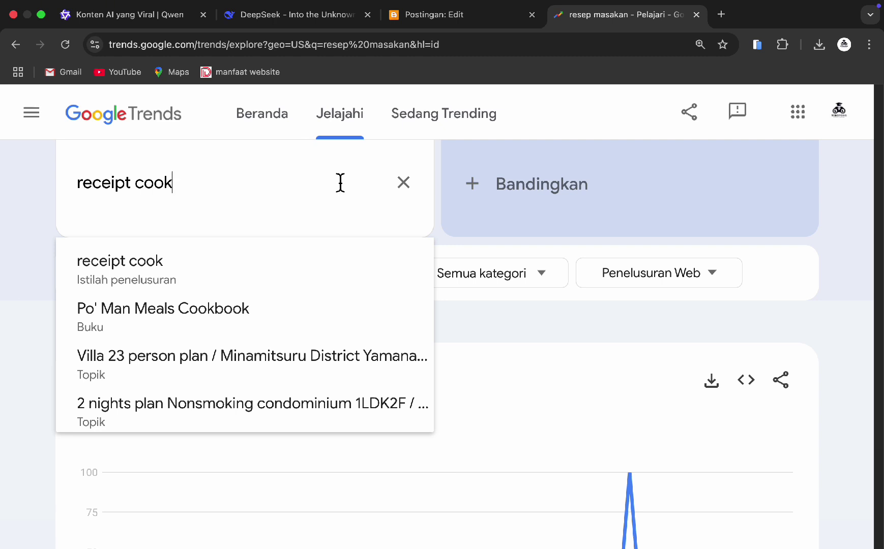
click(138, 278)
Examine the peaks and latest values of the interest-over-time chart and the interest-by-subregion map for "receipt cook"
scroll(302, 238, down, 6)
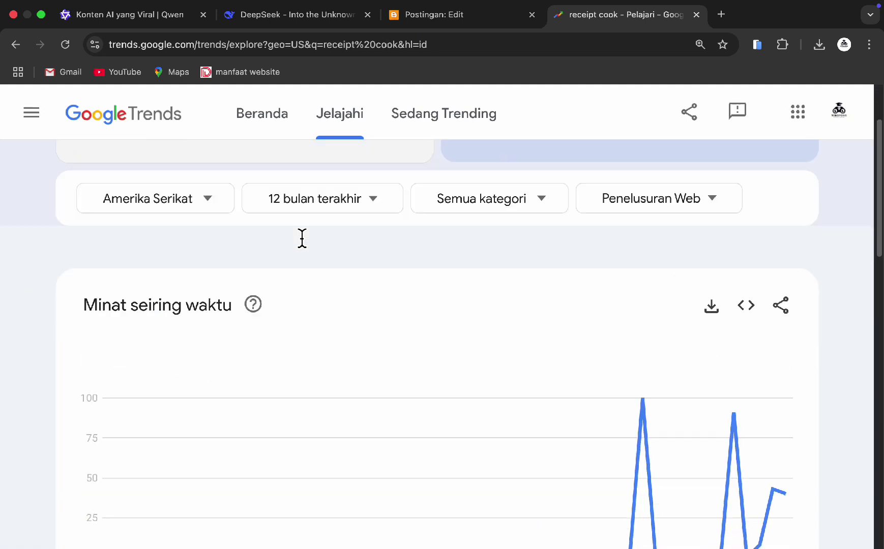
scroll(582, 349, up, 1)
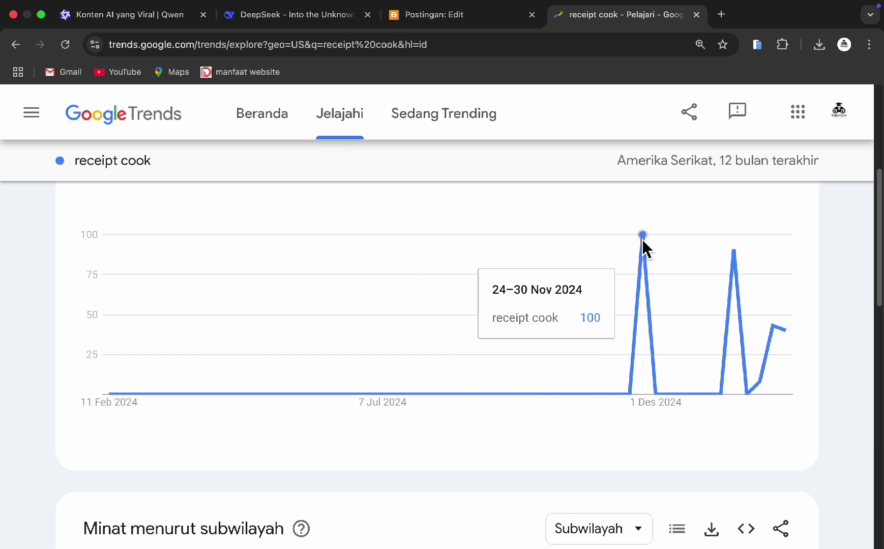
scroll(641, 240, up, 2)
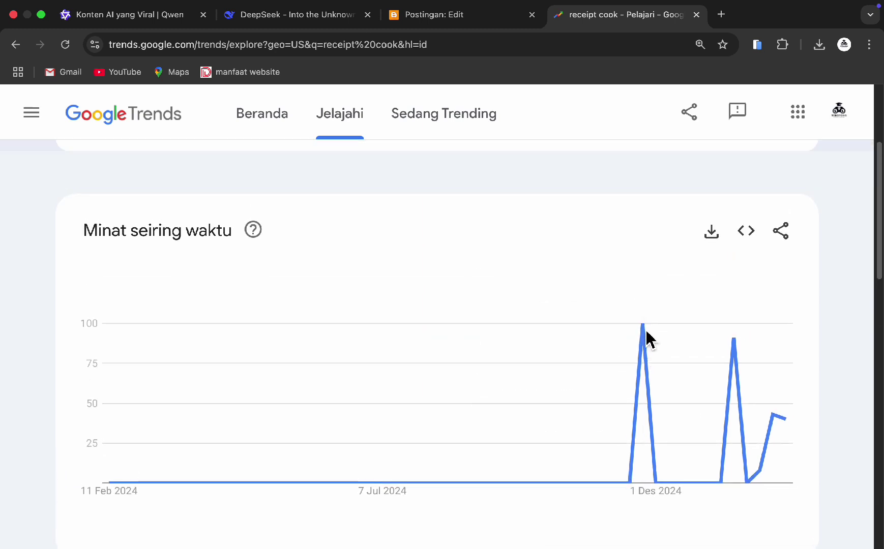
mouse_move(642, 333)
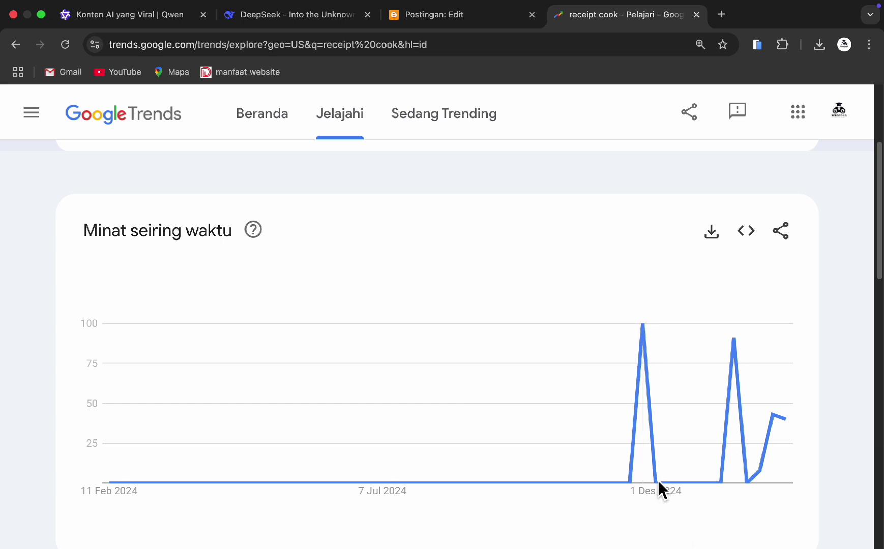
mouse_move(710, 481)
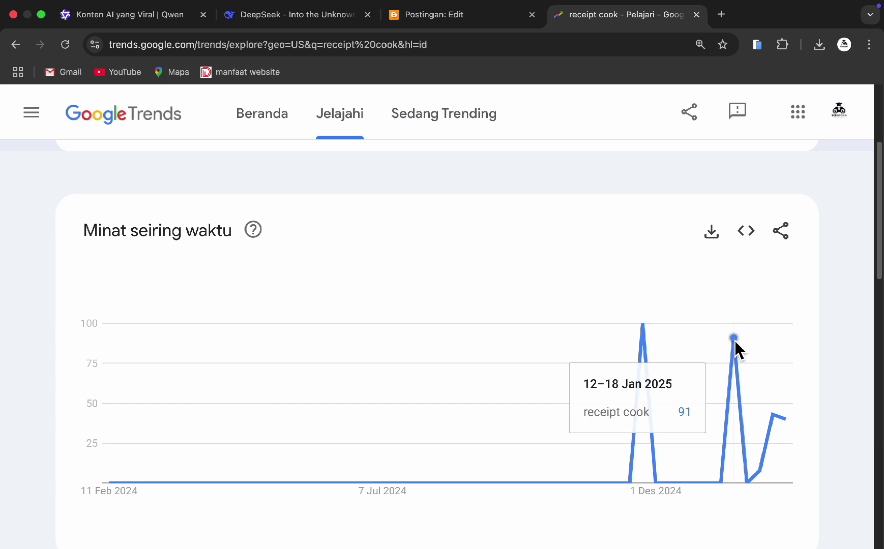
mouse_move(785, 436)
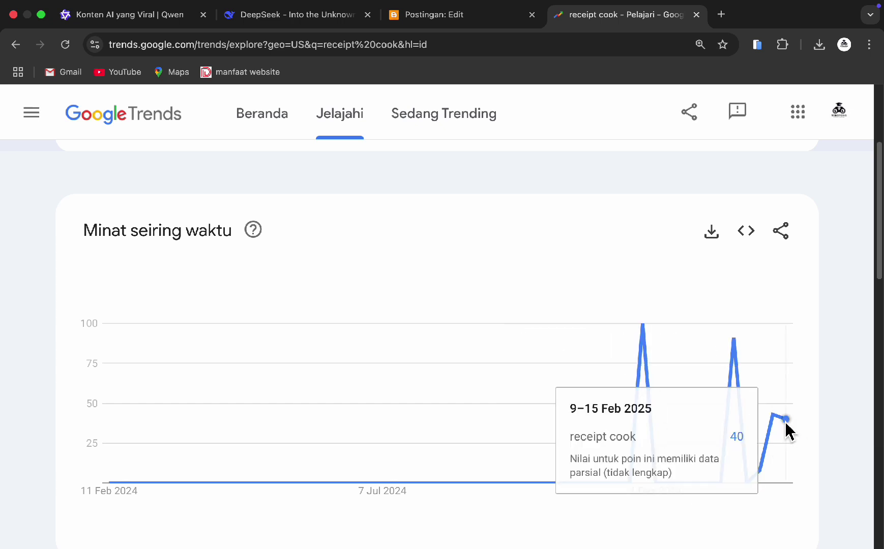
scroll(785, 423, down, 12)
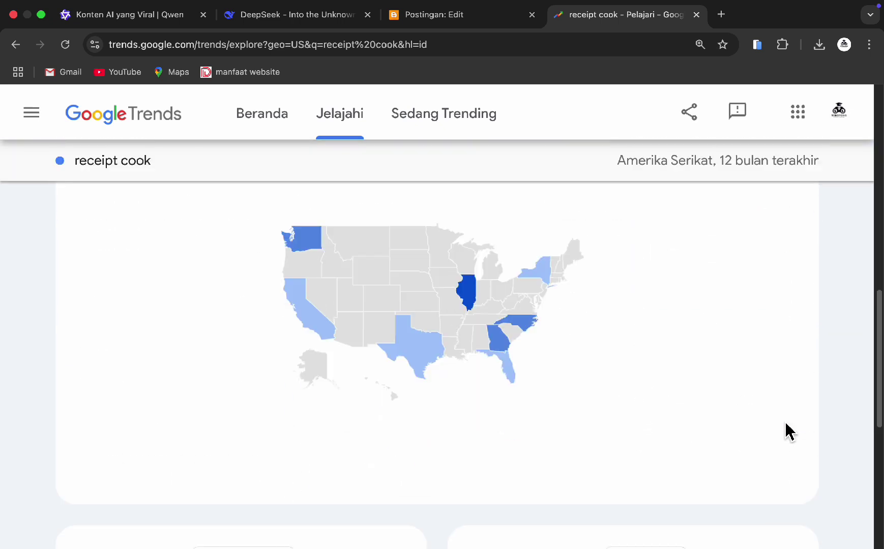
Replace the explored keyword with the search term "football"
scroll(785, 428, up, 12)
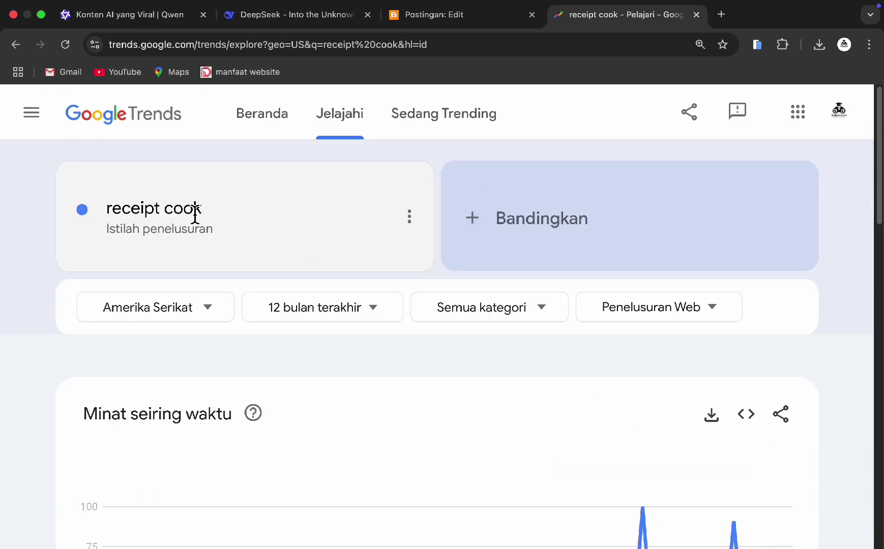
click(223, 211)
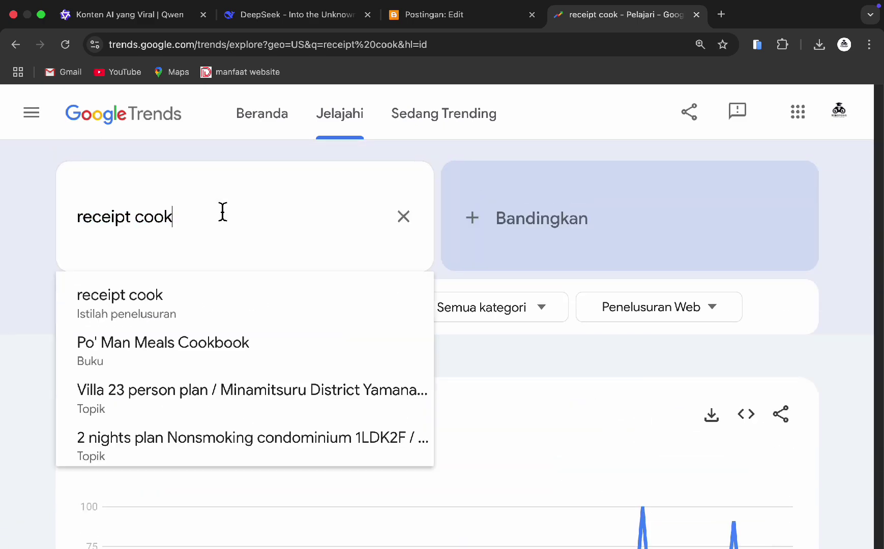
drag(219, 211, 74, 215)
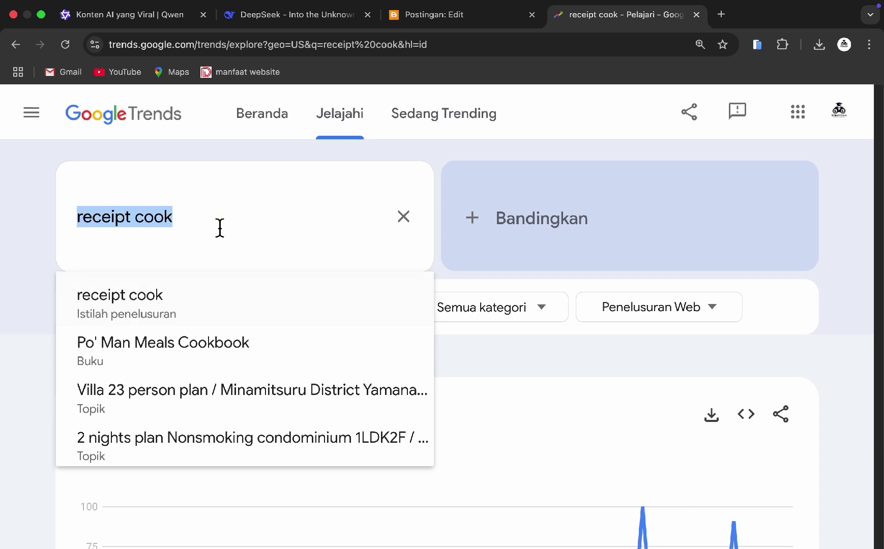
text(fot)
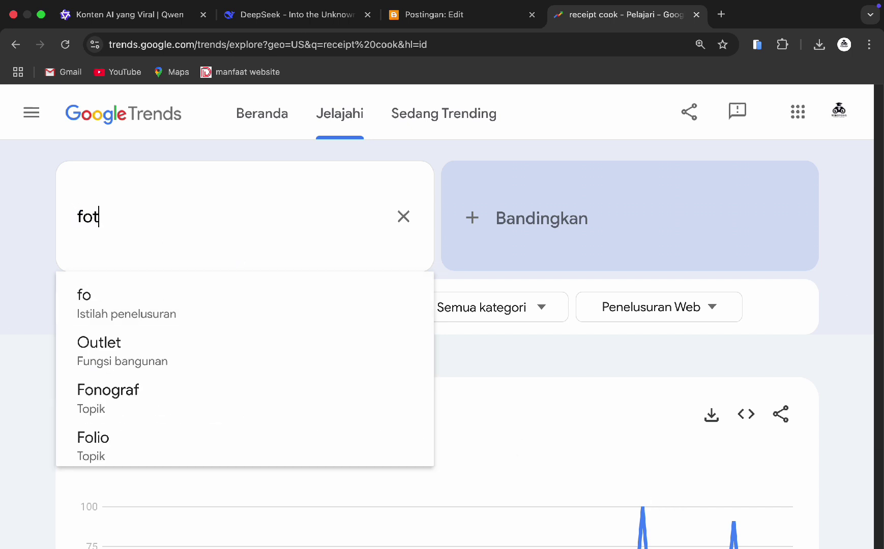
key(BackSpace)
text(otba)
key(BackSpace)
text(ba)
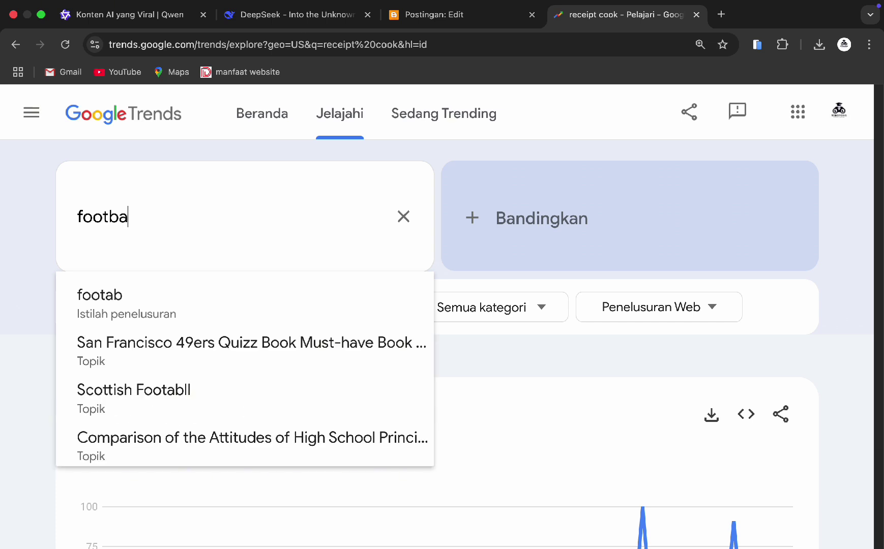
text(ll)
key(Return)
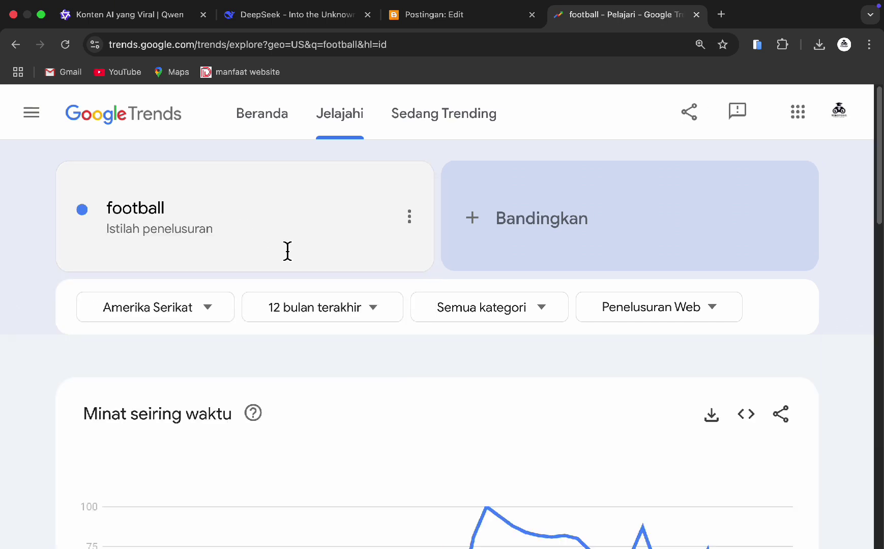
Review the interest-over-time chart for "football" and explore its related query "ea sports college football 25"
scroll(286, 249, down, 3)
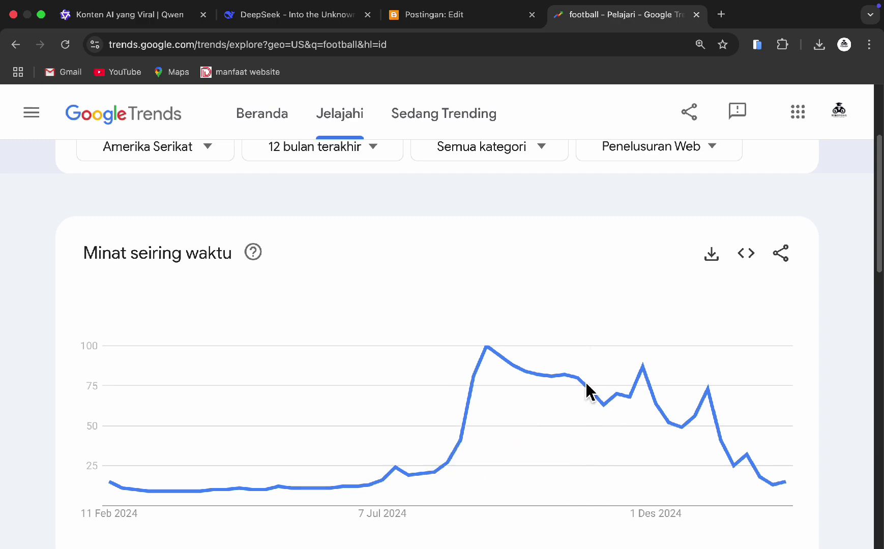
scroll(726, 449, down, 7)
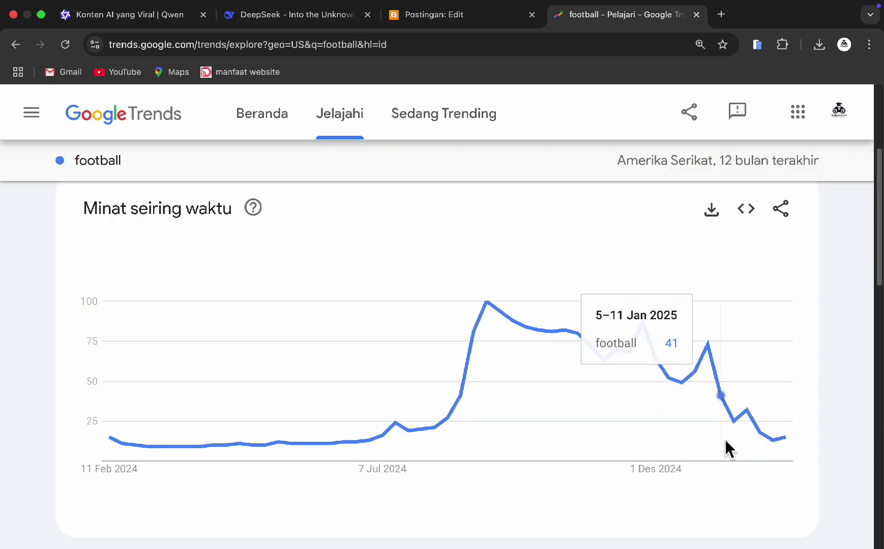
scroll(580, 418, down, 9)
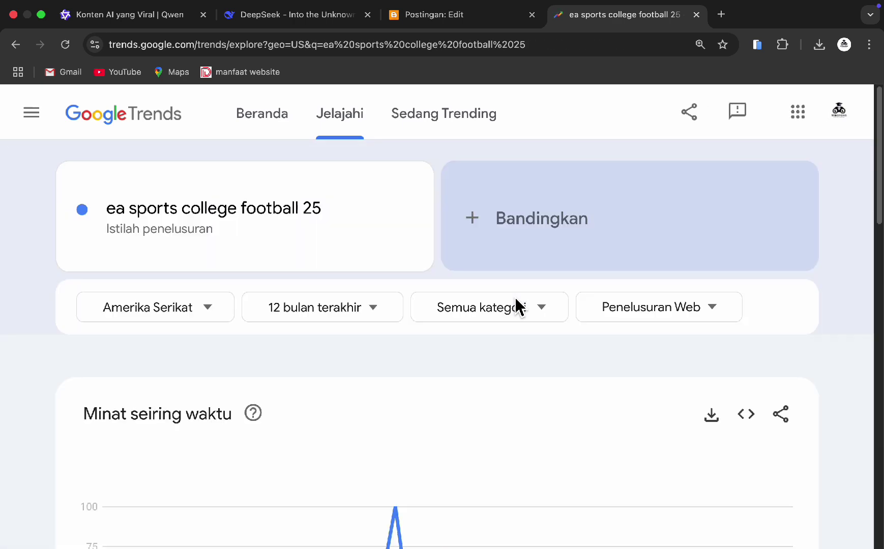
scroll(295, 326, down, 4)
scroll(287, 321, up, 4)
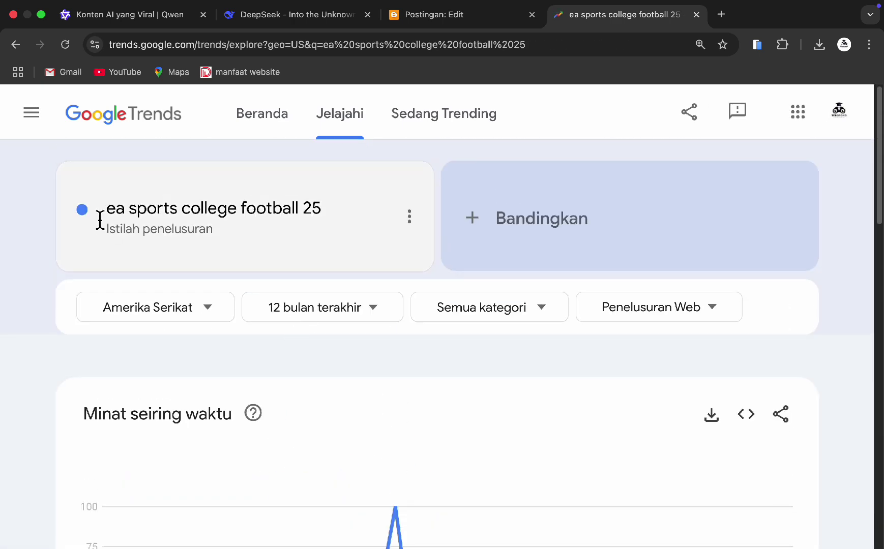
drag(98, 219, 235, 218)
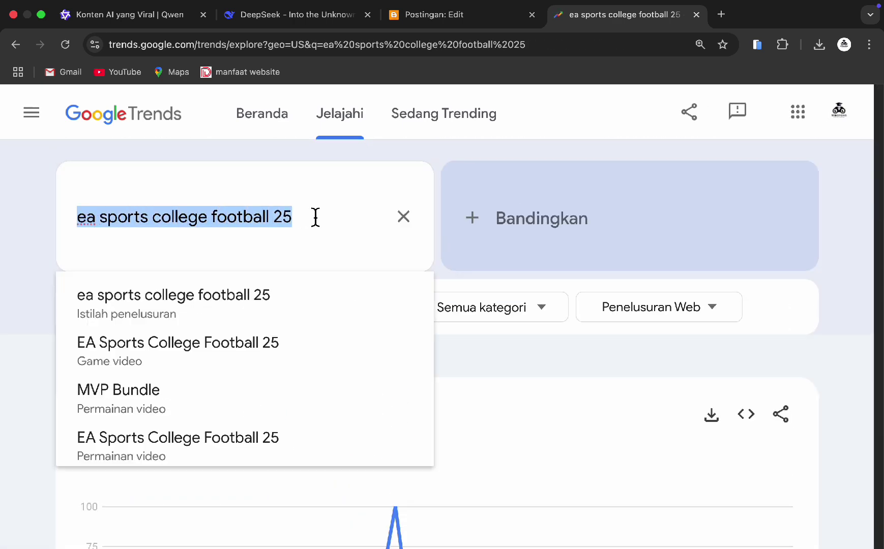
drag(315, 218, 237, 221)
drag(312, 228, 59, 221)
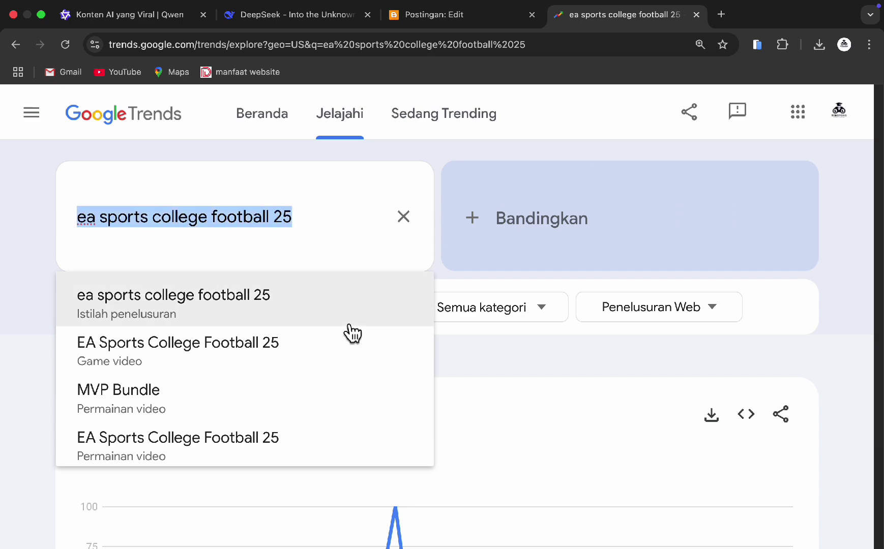
click(593, 388)
Examine the interest-over-time chart and the rising related topics and queries for "ea sports college football 25"
scroll(505, 408, down, 15)
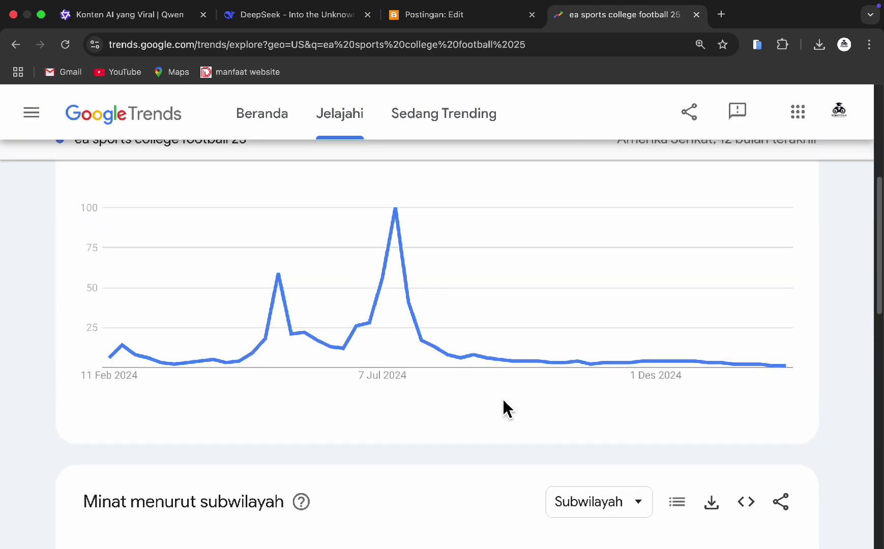
scroll(509, 411, down, 2)
scroll(488, 391, up, 3)
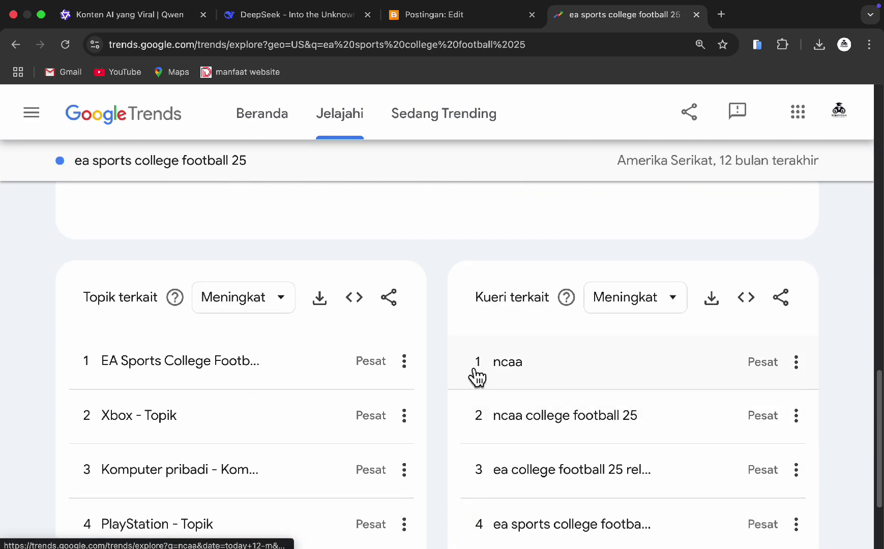
scroll(504, 392, down, 1)
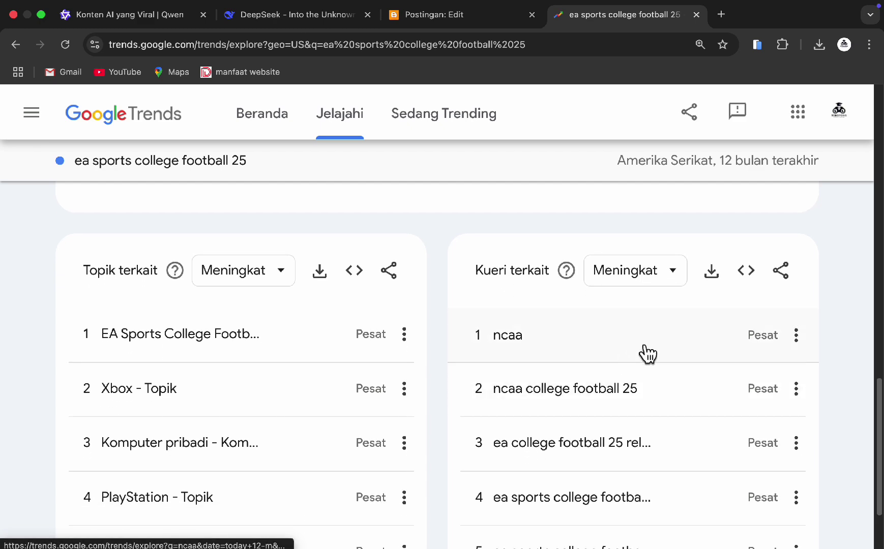
scroll(774, 363, down, 1)
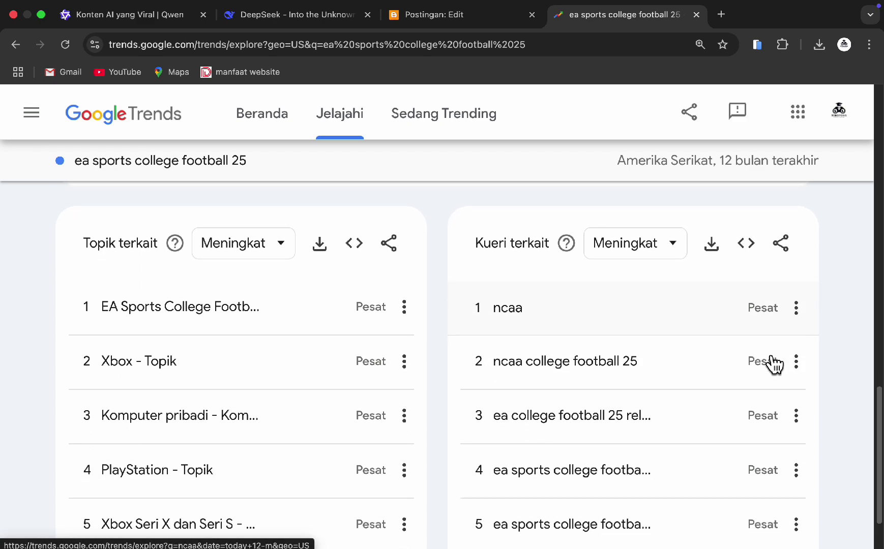
scroll(764, 325, down, 3)
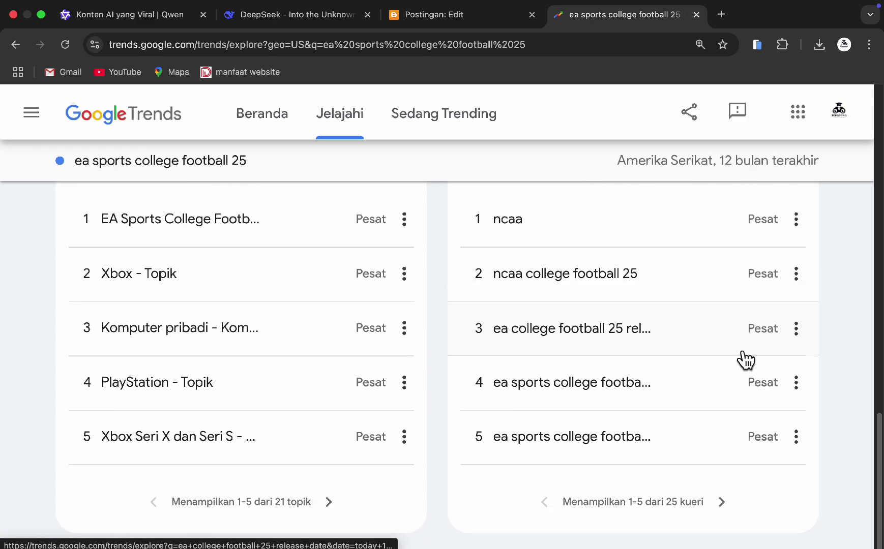
Page through the rising related queries for "ea sports college football 25" to the end and back to the first page
click(725, 508)
click(724, 509)
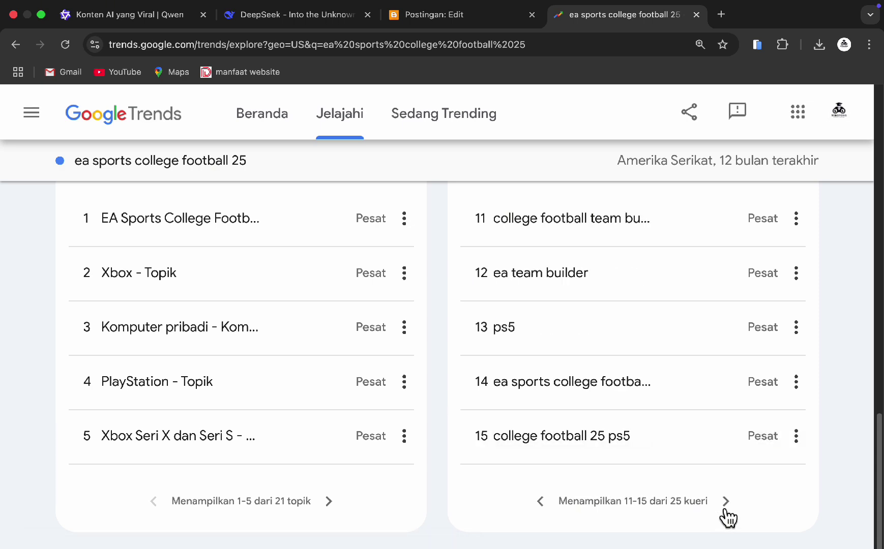
click(725, 509)
click(724, 507)
click(538, 502)
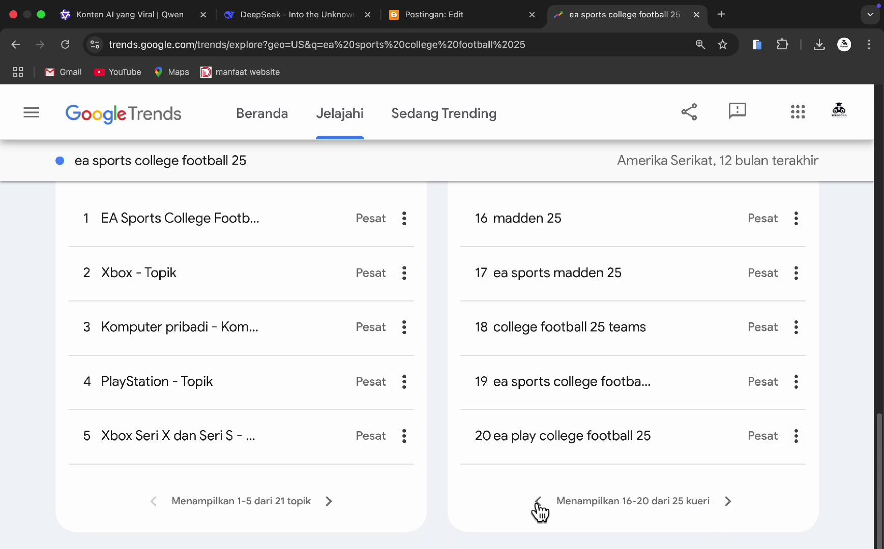
click(538, 501)
click(538, 501)
scroll(749, 288, up, 1)
scroll(749, 289, up, 1)
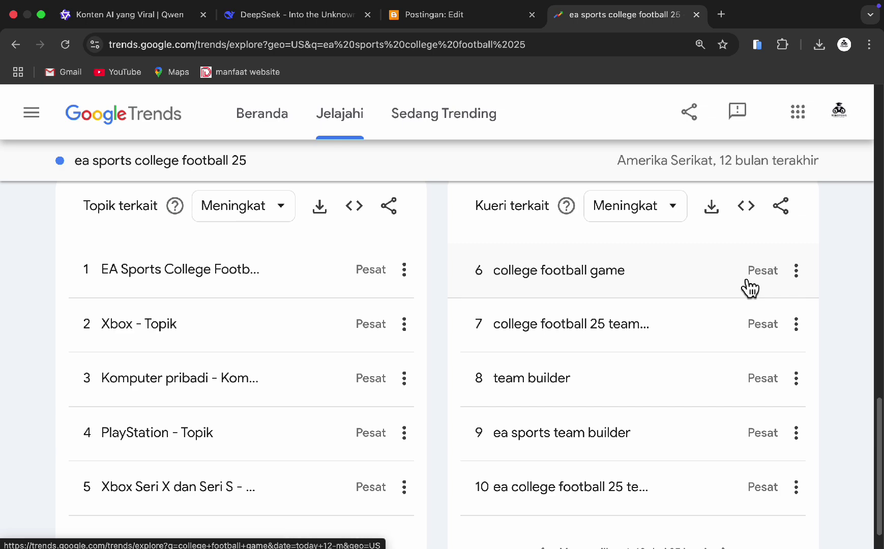
scroll(750, 288, up, 20)
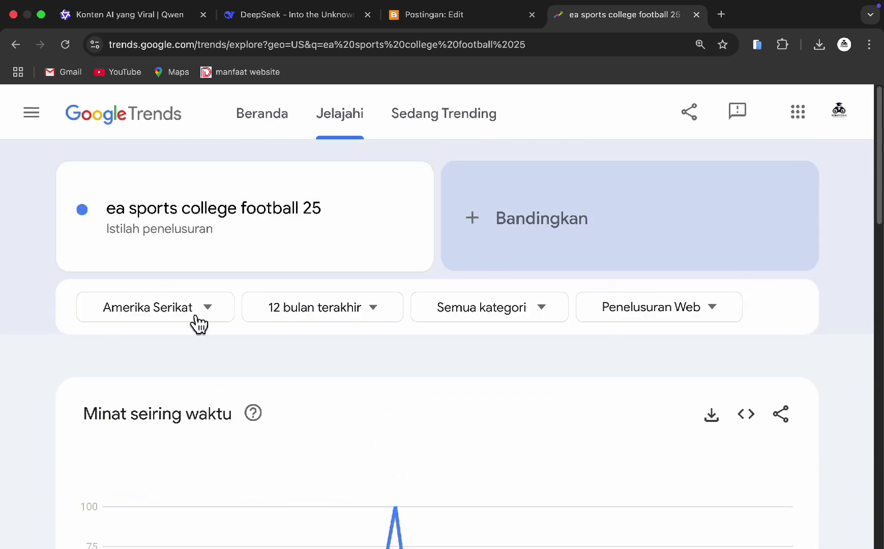
scroll(342, 315, down, 20)
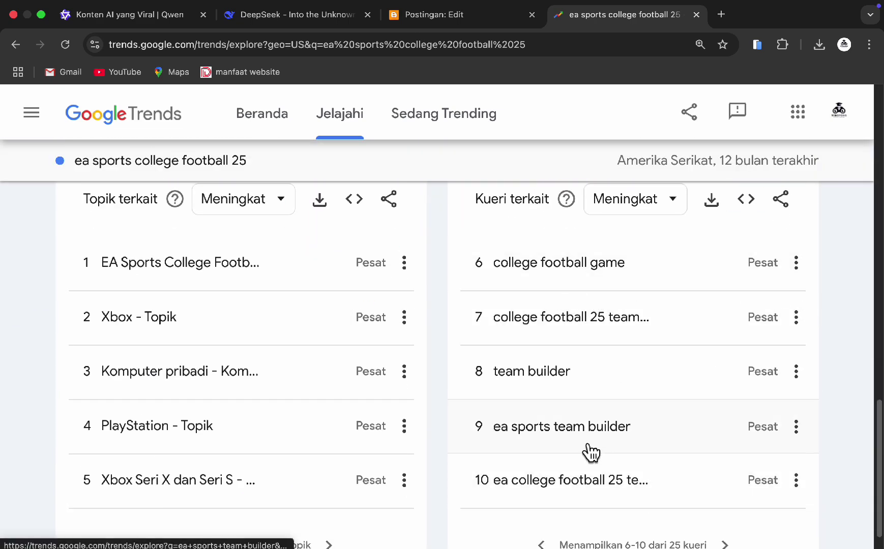
scroll(538, 501, down, 1)
click(544, 523)
Replace the explored keyword with the search term "receipt cooking"
scroll(310, 379, up, 20)
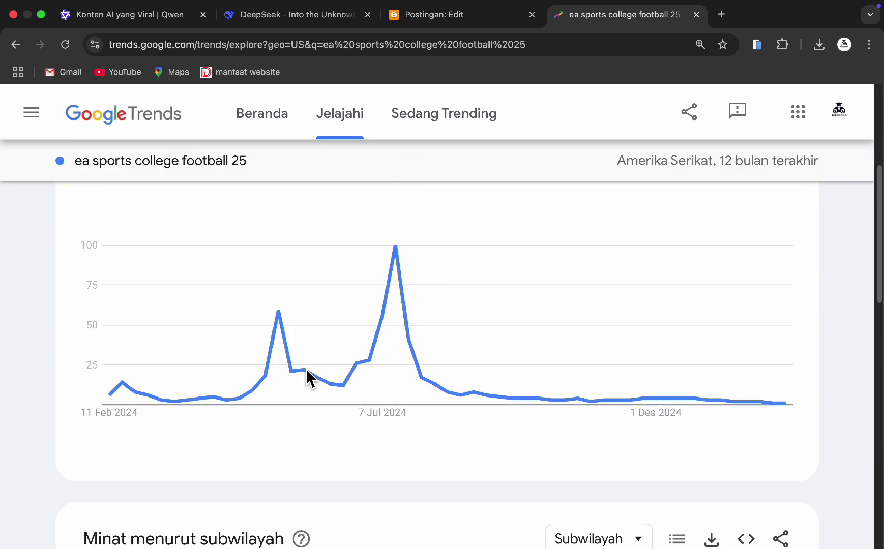
drag(237, 224, 77, 217)
drag(293, 218, 60, 224)
text(rec)
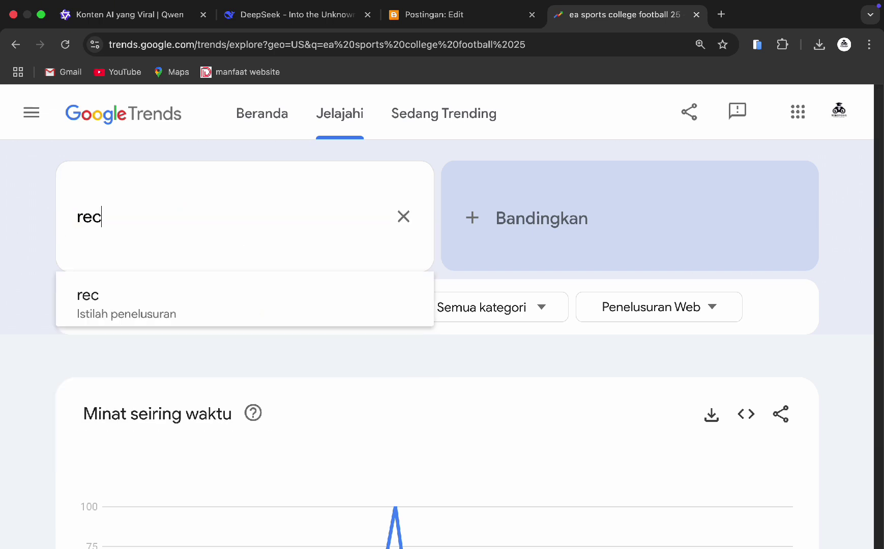
text(eipt cok)
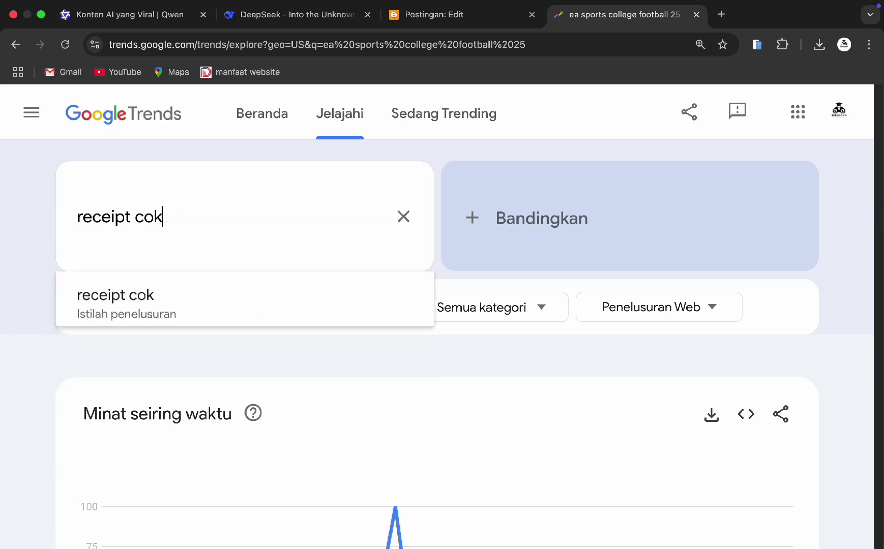
key(BackSpace)
text(oking)
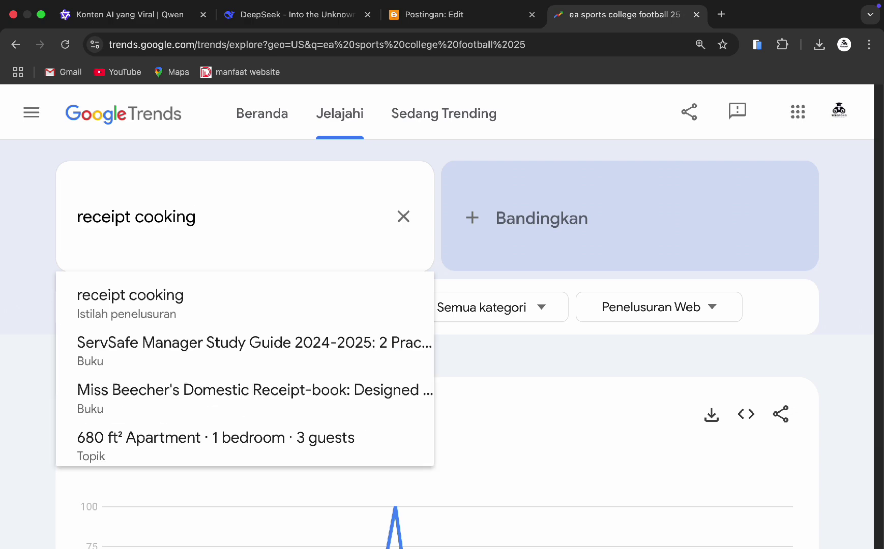
click(165, 305)
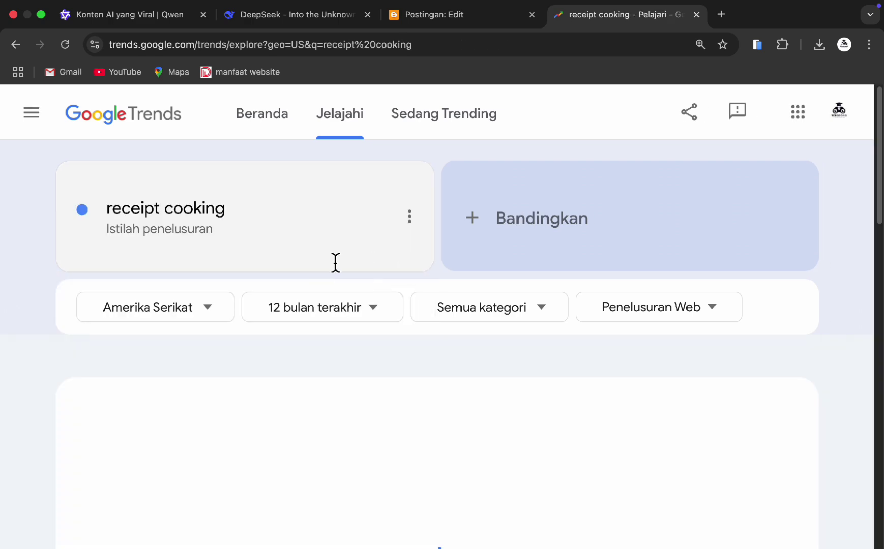
Examine the interest-over-time chart, the subregion map and the related topics and queries for "receipt cooking"
scroll(336, 263, down, 5)
scroll(431, 387, down, 12)
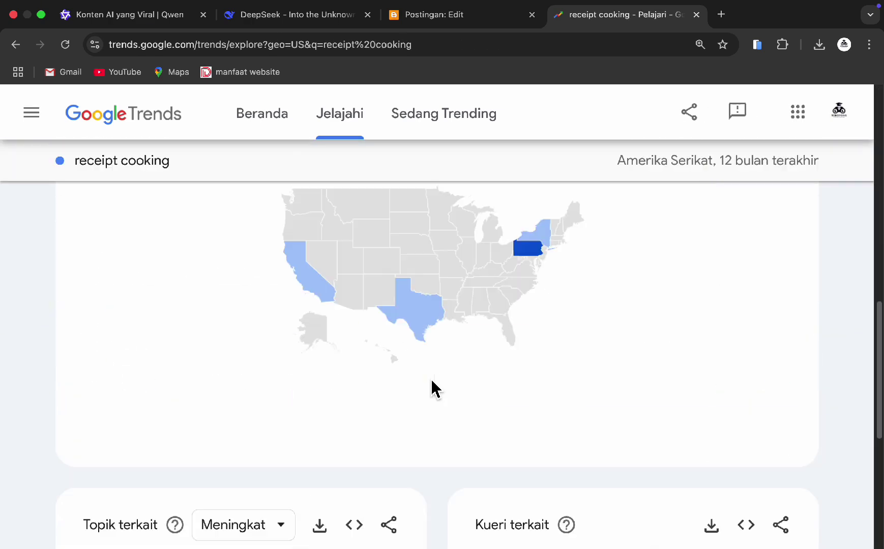
scroll(432, 387, down, 4)
scroll(432, 388, up, 15)
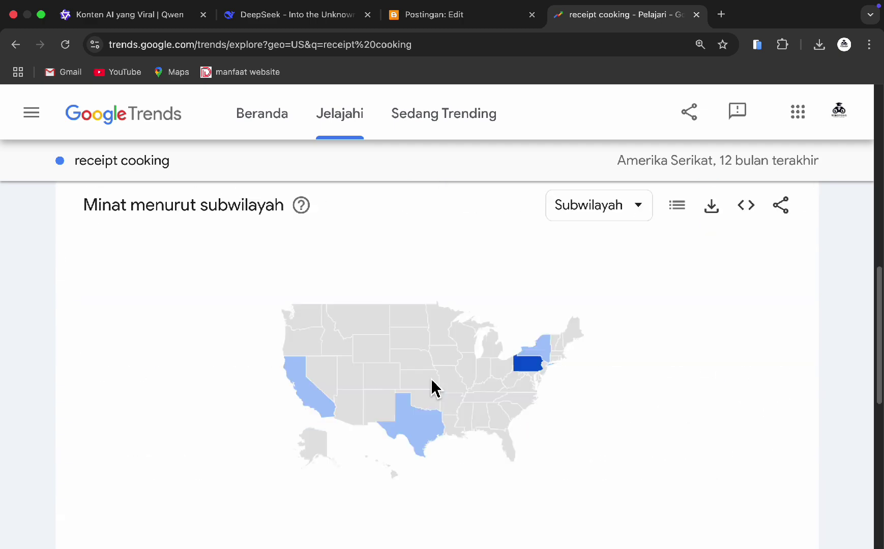
scroll(437, 388, up, 5)
scroll(241, 329, down, 5)
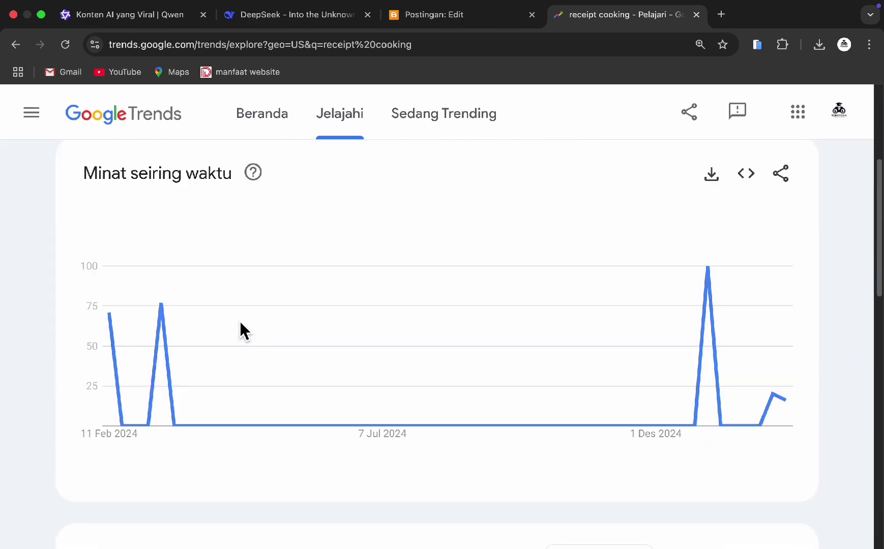
scroll(240, 330, up, 5)
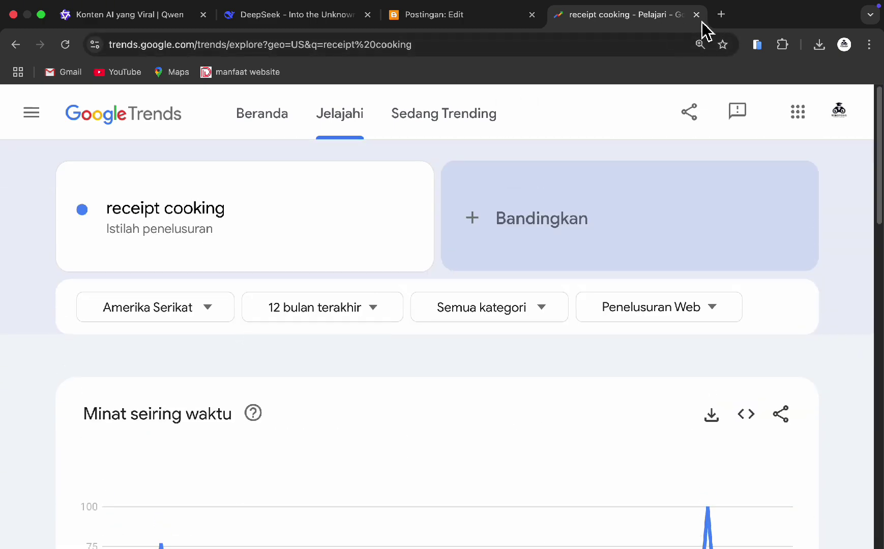
Search Google for "receipt cooking" in a new browser tab and look through the results
click(721, 14)
click(479, 45)
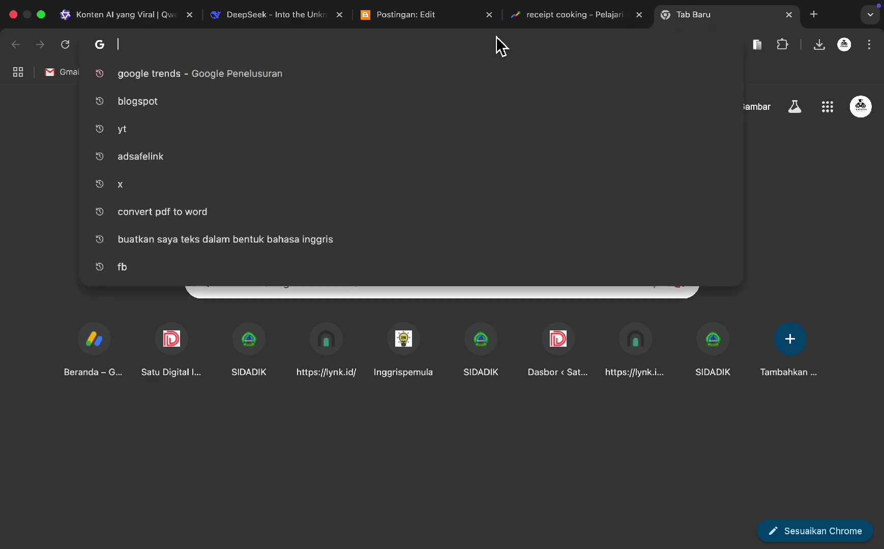
text(receipt co)
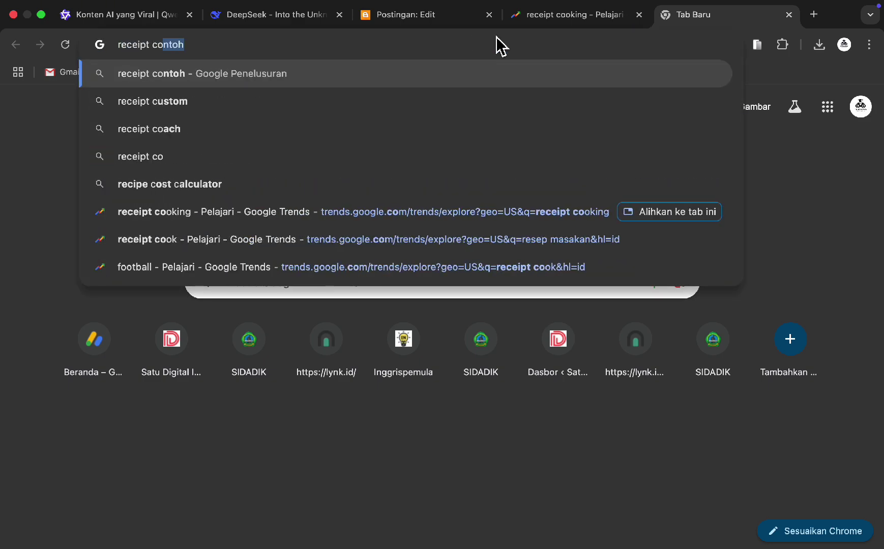
text(oking)
key(Return)
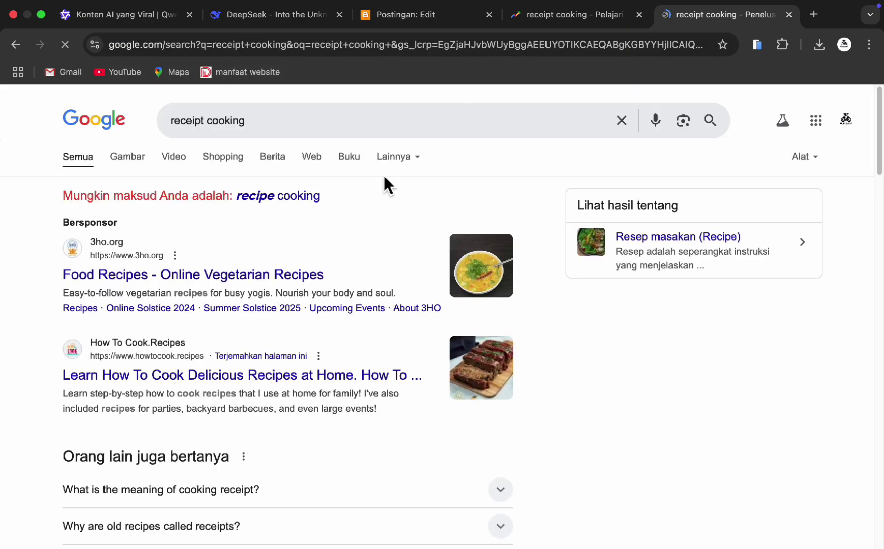
scroll(135, 309, down, 9)
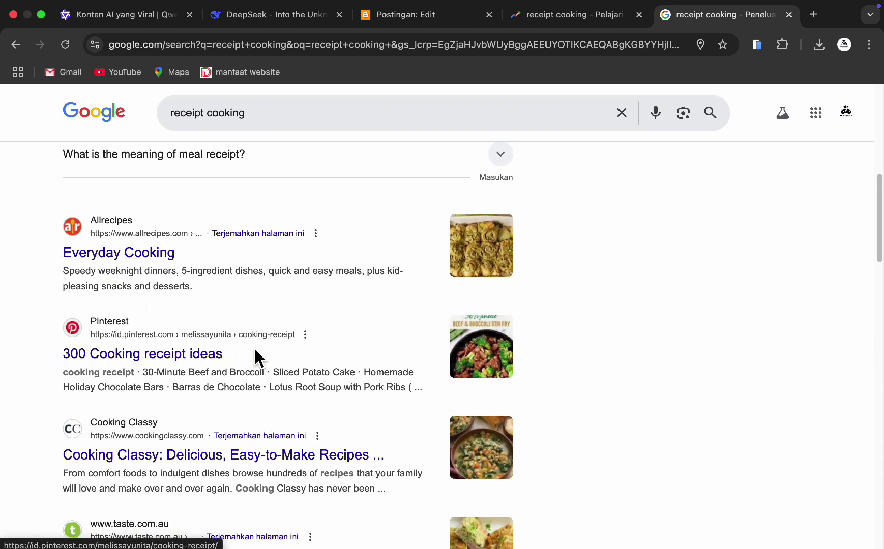
Copy "Cooking receipt ideas" from the Pinterest result title and explore it as the search term in Google Trends
drag(256, 357, 121, 355)
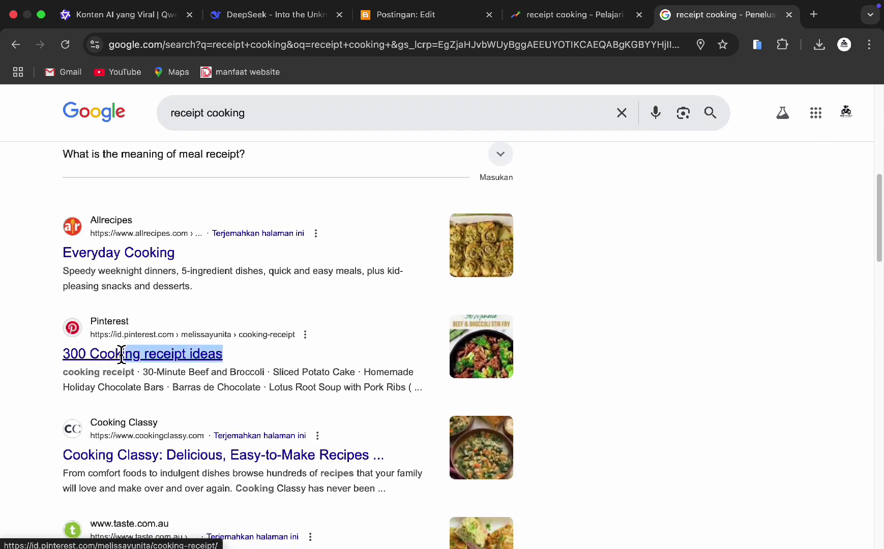
right_click(231, 357)
click(229, 354)
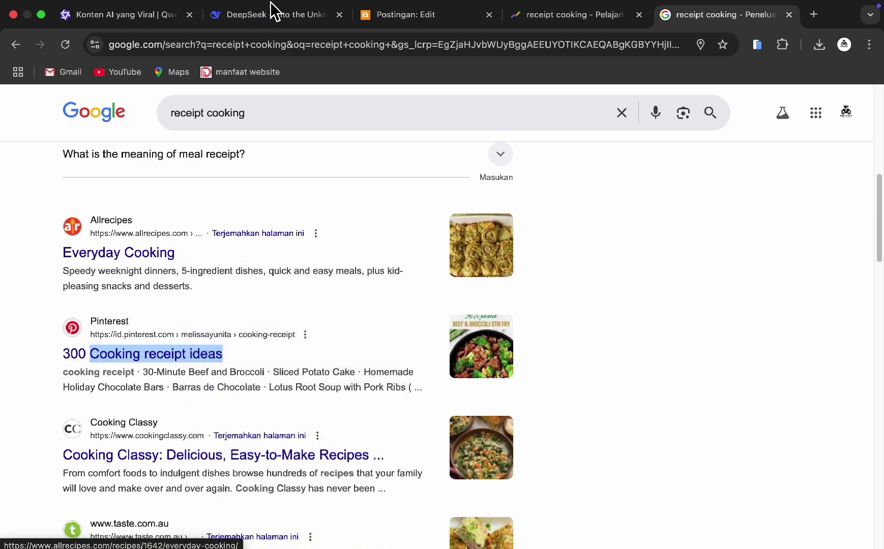
click(570, 31)
click(206, 221)
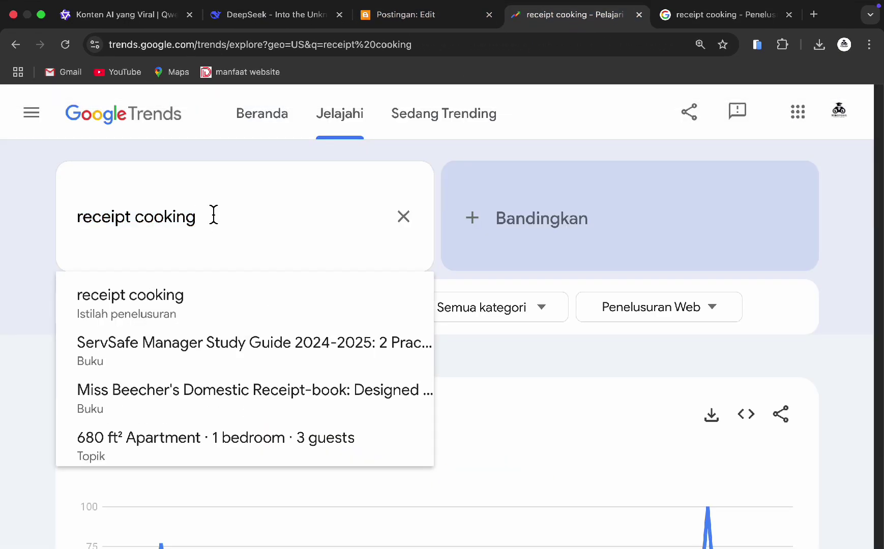
key(super+a)
key(super+v)
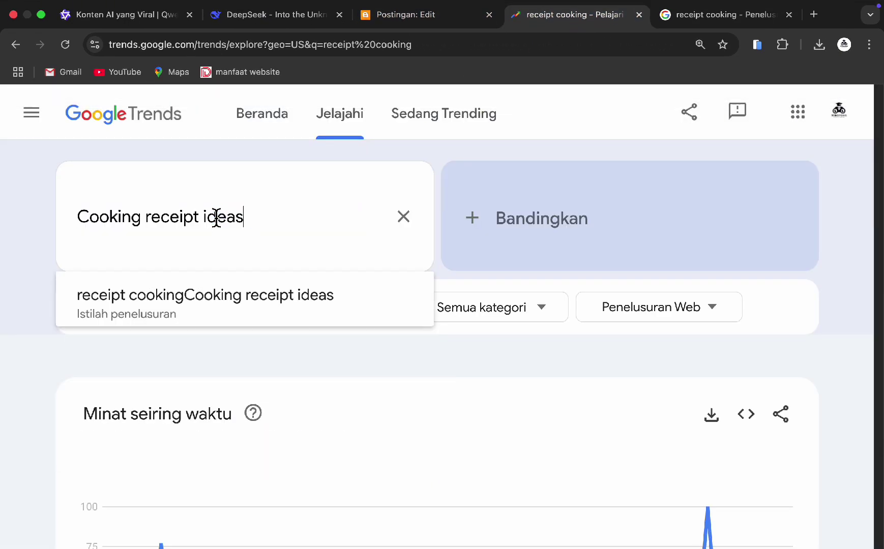
key(Return)
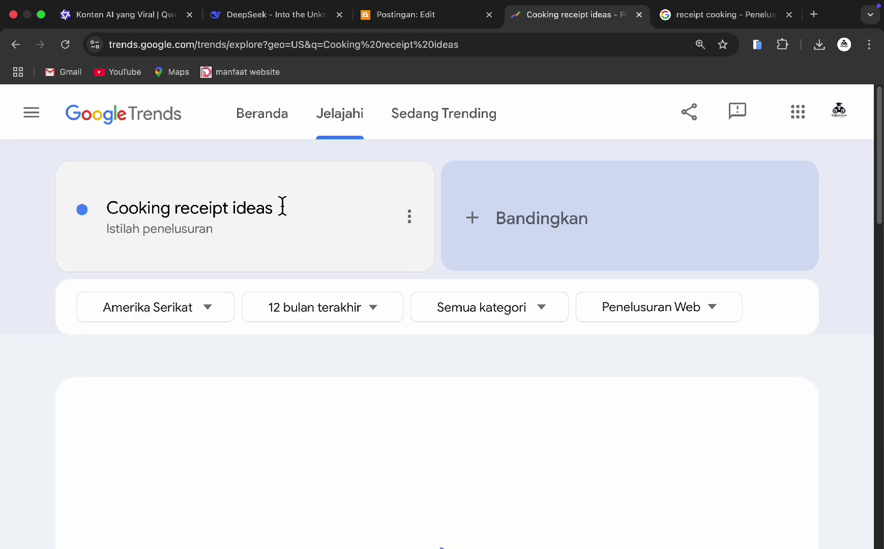
scroll(282, 205, down, 2)
scroll(283, 205, down, 3)
scroll(282, 211, up, 5)
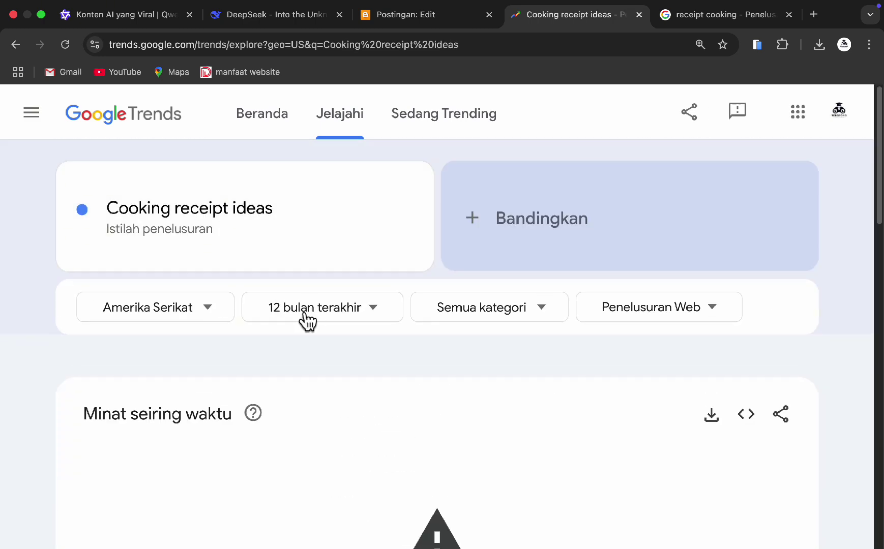
Shorten the explored search term to "receipt ideas" and check its interest-over-time chart and subregion map
click(251, 235)
click(184, 224)
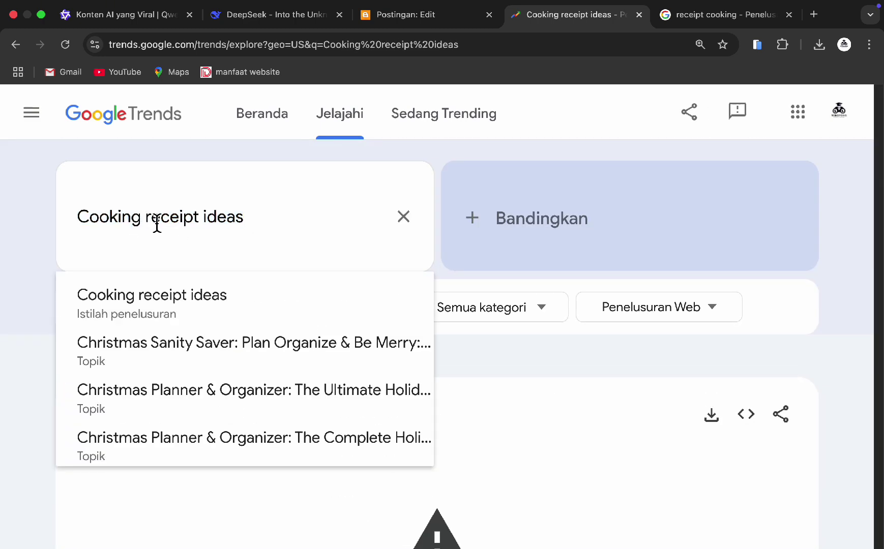
key(BackSpace)
key(Return)
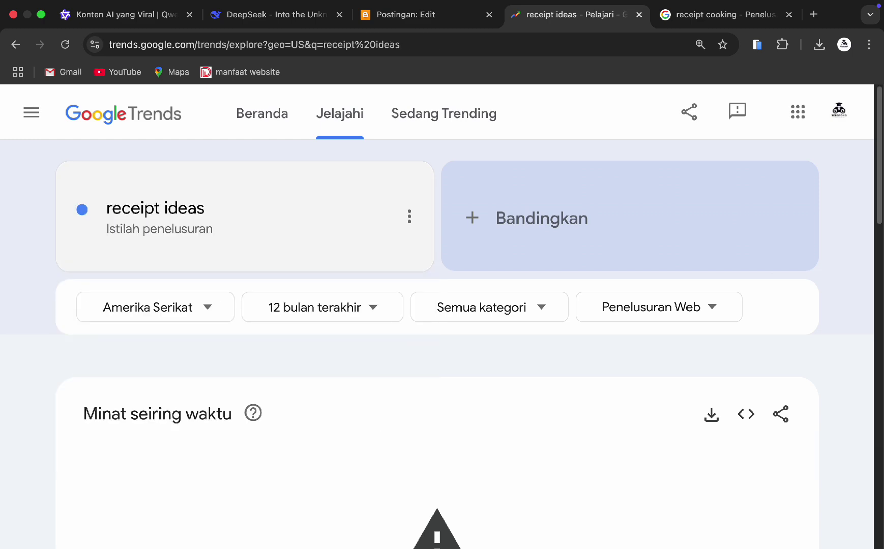
scroll(248, 302, down, 1)
scroll(249, 303, down, 10)
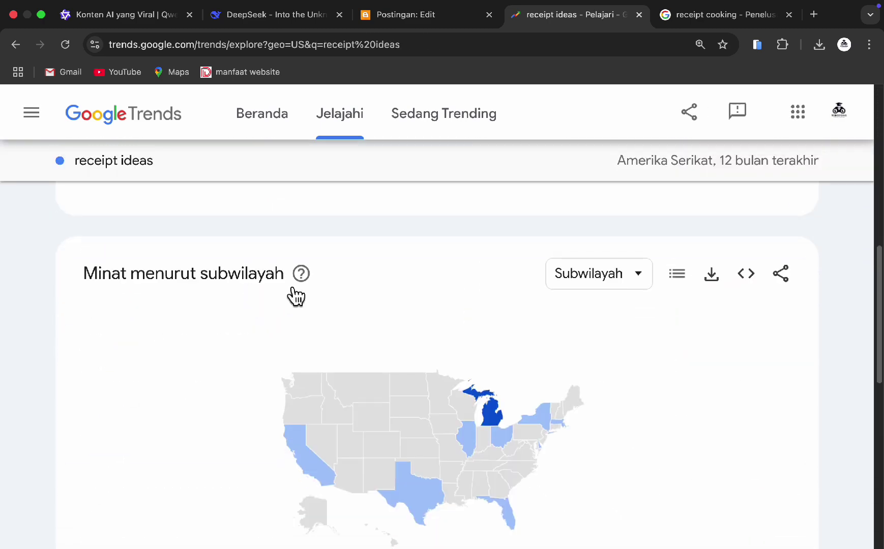
scroll(295, 295, up, 12)
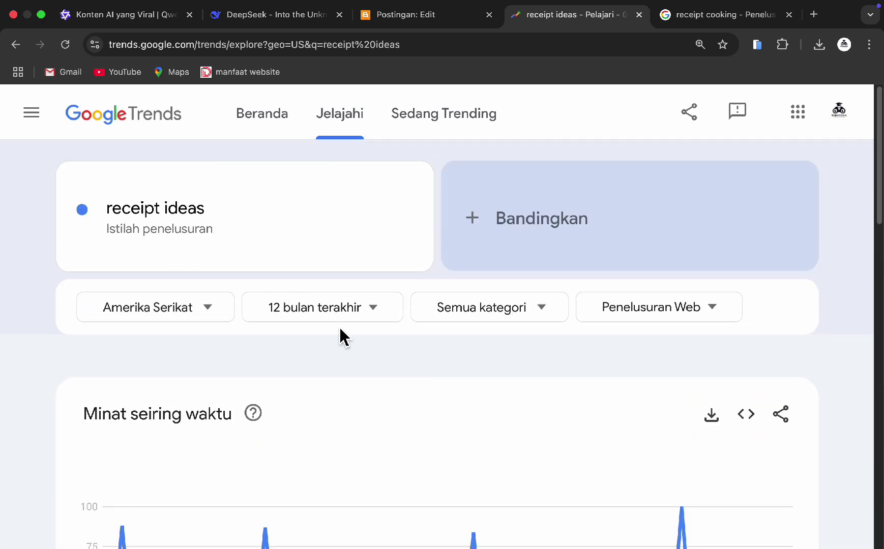
Return to the Google results for "receipt cooking" and look through the recipe page titles and images further down
click(676, 15)
scroll(321, 302, down, 5)
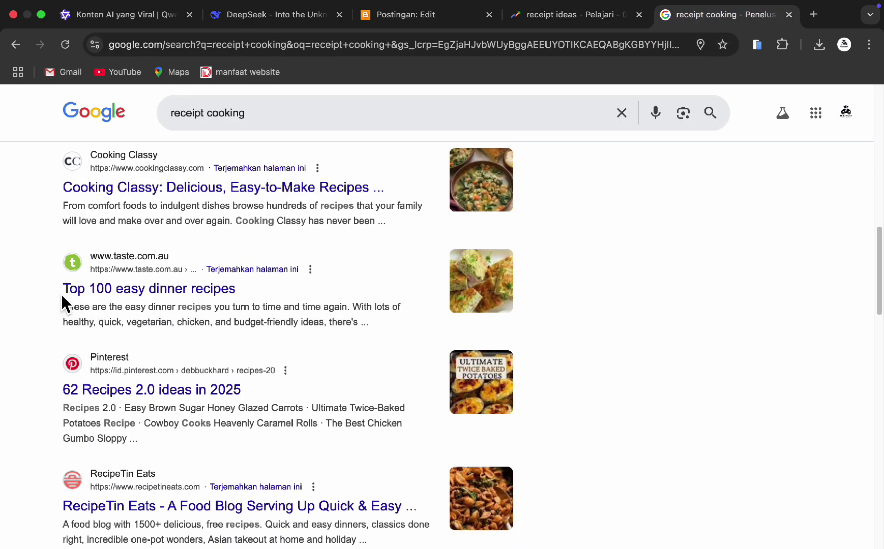
drag(148, 288, 190, 307)
scroll(188, 336, down, 2)
scroll(168, 411, down, 10)
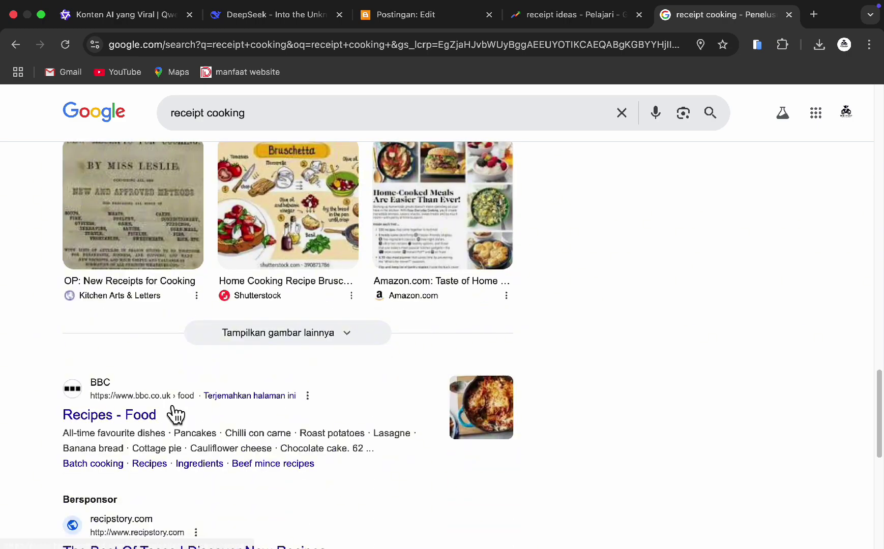
scroll(183, 330, up, 10)
Search Google for "receipt food" in place of the current query
drag(248, 113, 109, 118)
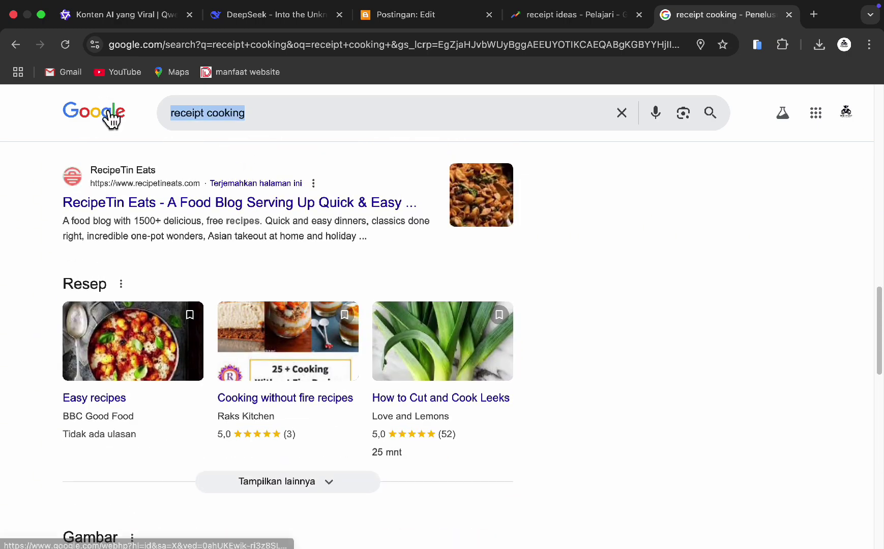
text(receipt )
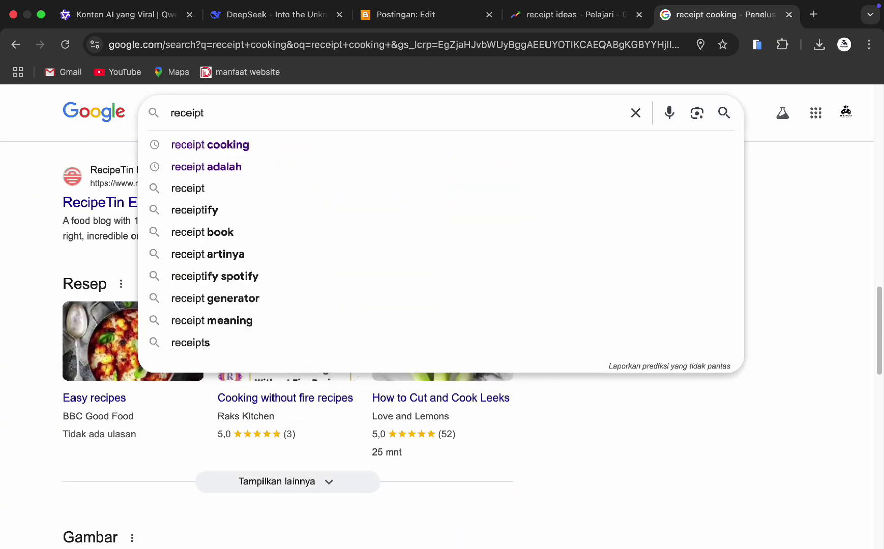
text(food)
key(Return)
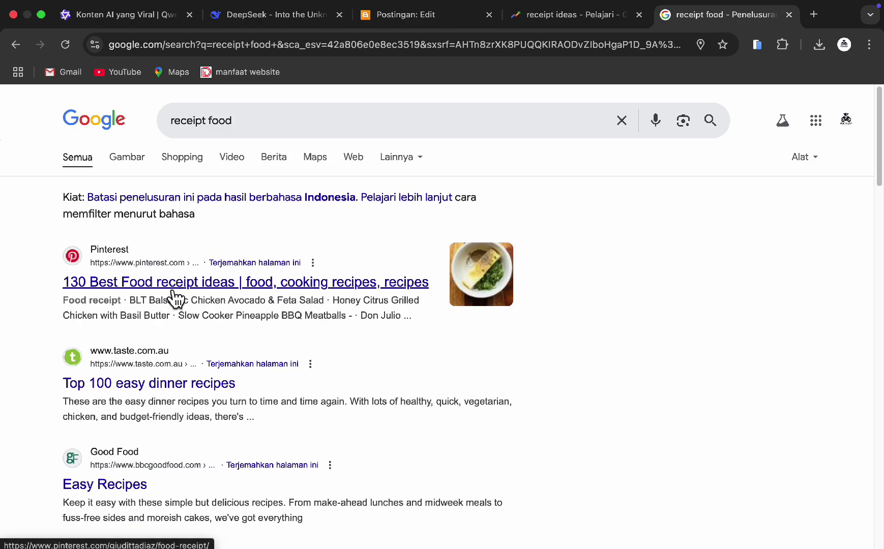
Look through the result titles, recipe cards and images for "receipt food"
scroll(178, 298, down, 3)
scroll(192, 257, down, 1)
scroll(207, 241, up, 3)
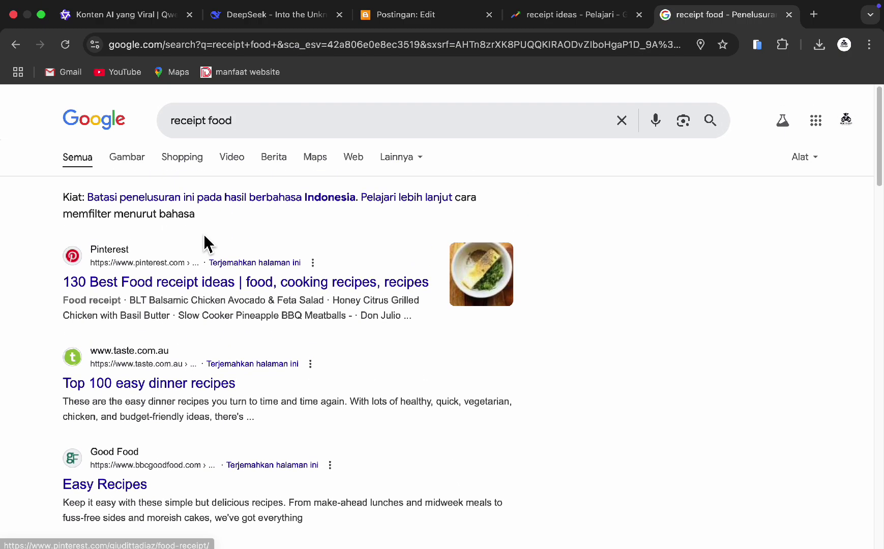
scroll(193, 283, down, 6)
scroll(178, 354, down, 6)
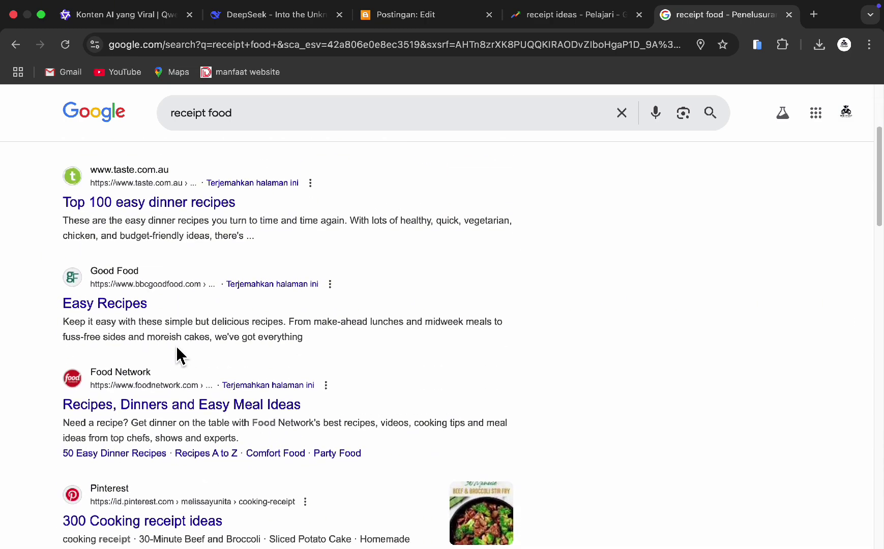
scroll(129, 357, down, 1)
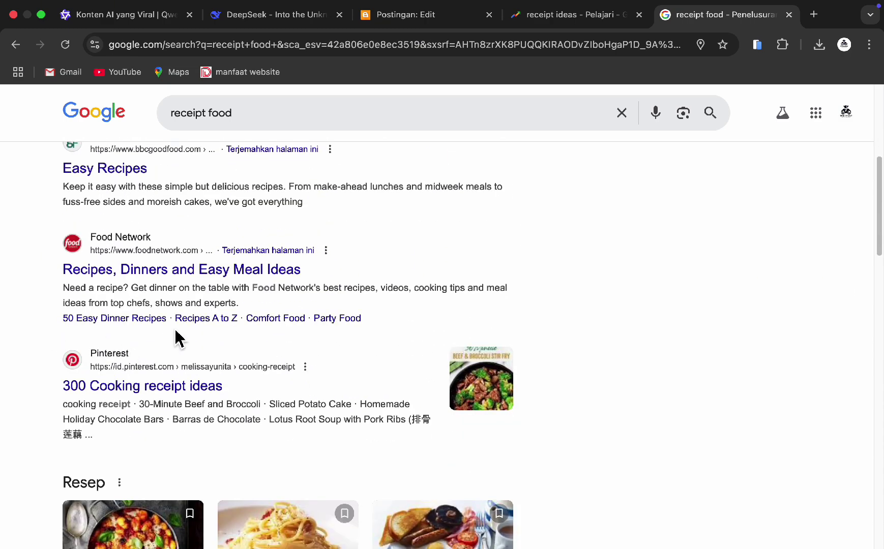
scroll(168, 333, down, 4)
scroll(162, 323, down, 20)
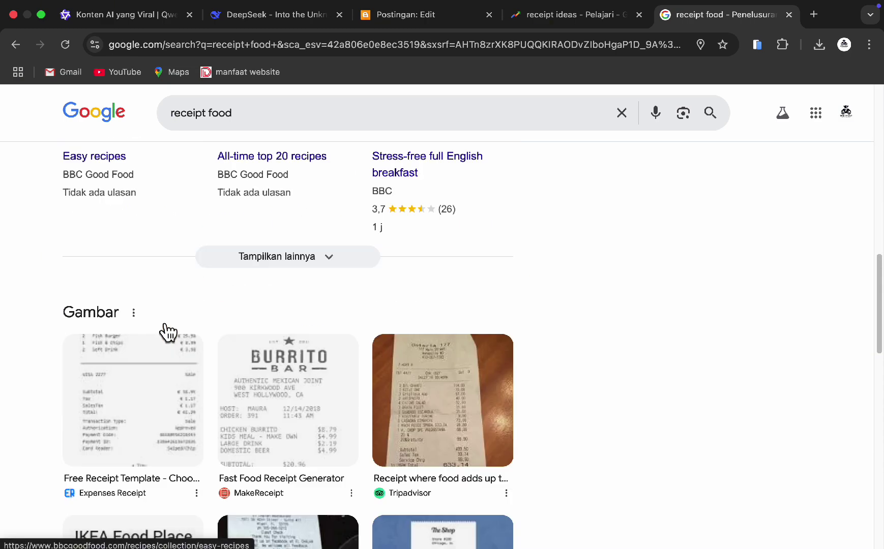
scroll(167, 332, down, 3)
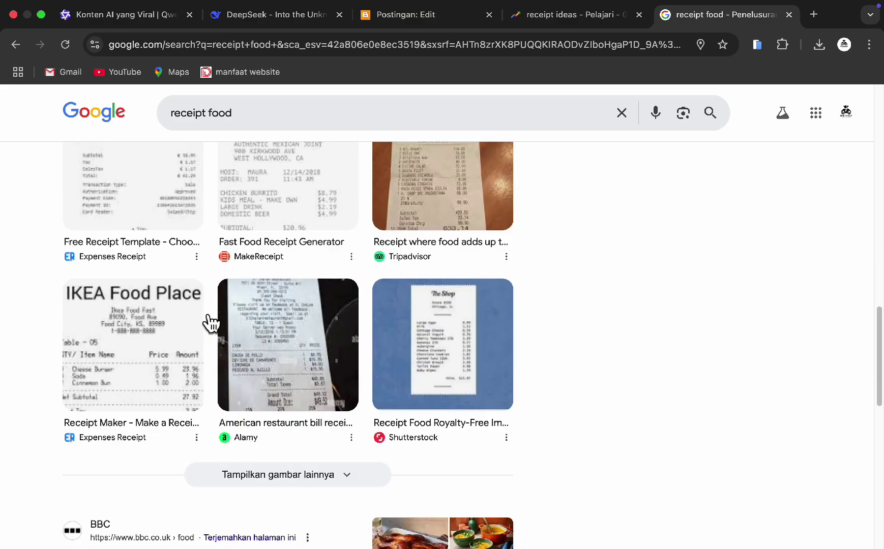
scroll(134, 379, up, 11)
scroll(137, 372, down, 20)
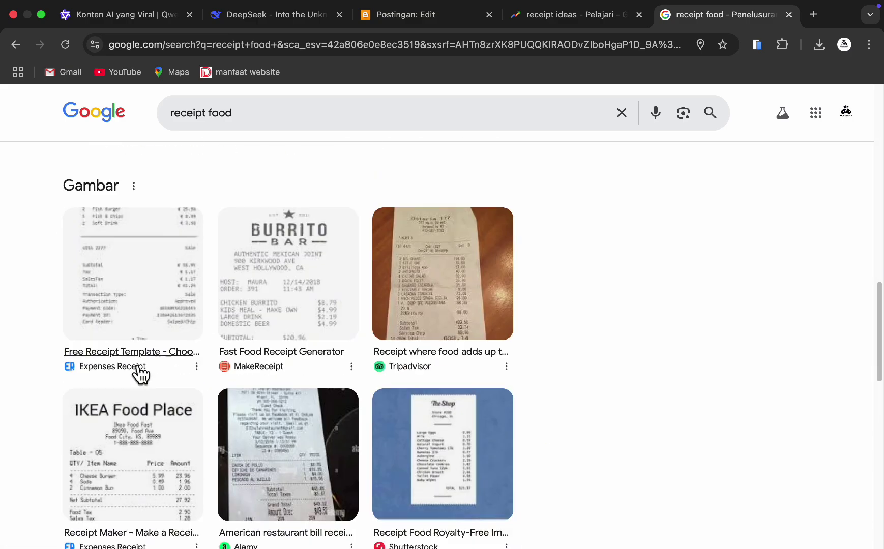
scroll(138, 373, up, 20)
scroll(133, 364, up, 1)
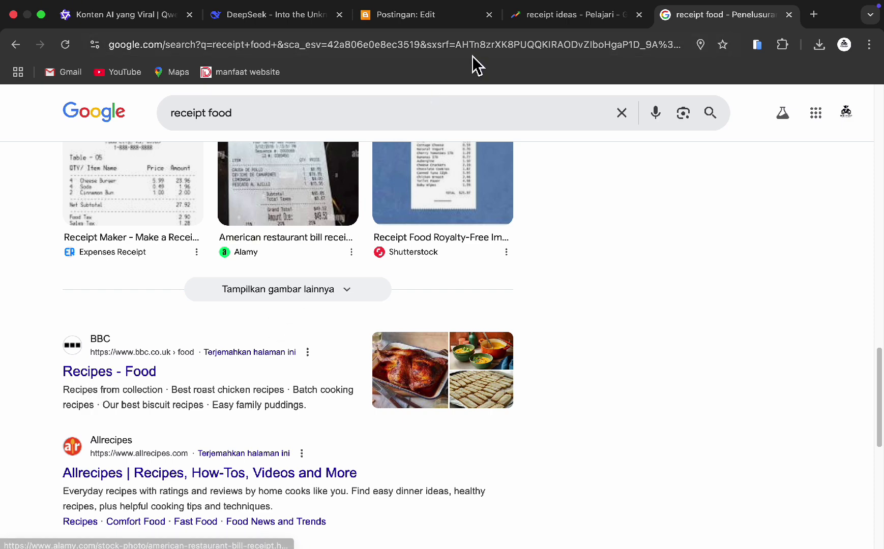
Explore the search term "recipes" in Google Trends and check its interest-over-time chart and related topics and queries
click(458, 21)
click(186, 186)
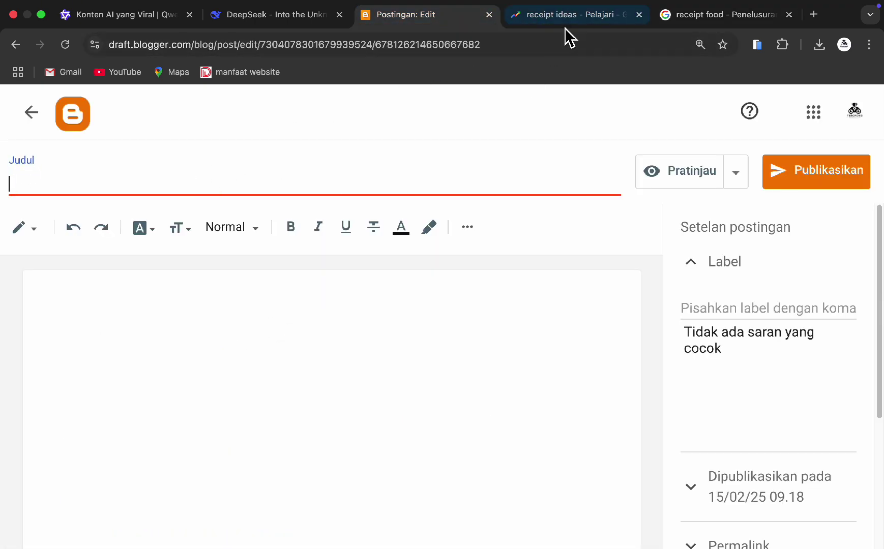
click(567, 18)
click(274, 211)
text(recipes)
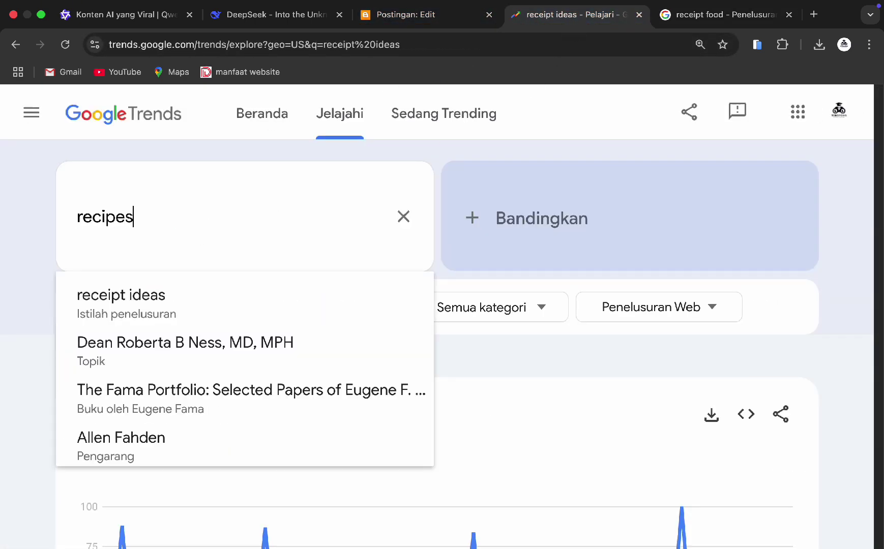
key(Return)
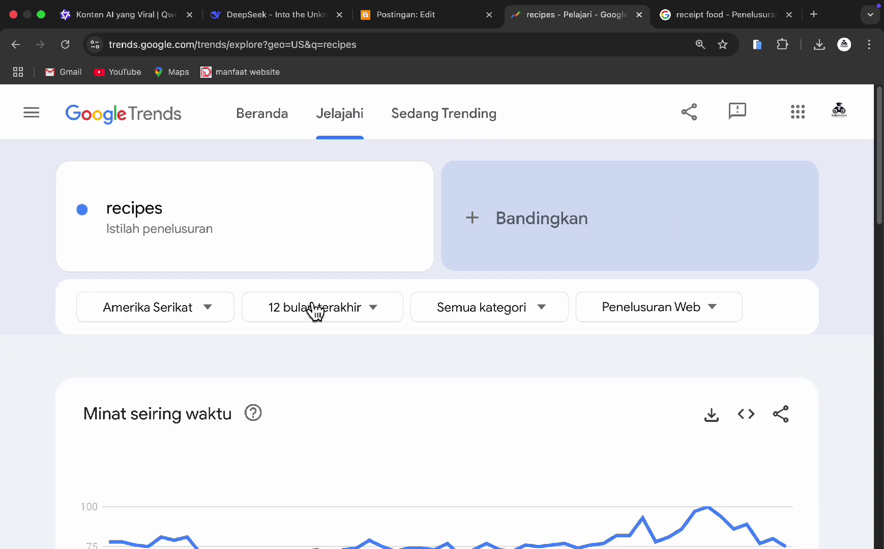
scroll(462, 317, down, 5)
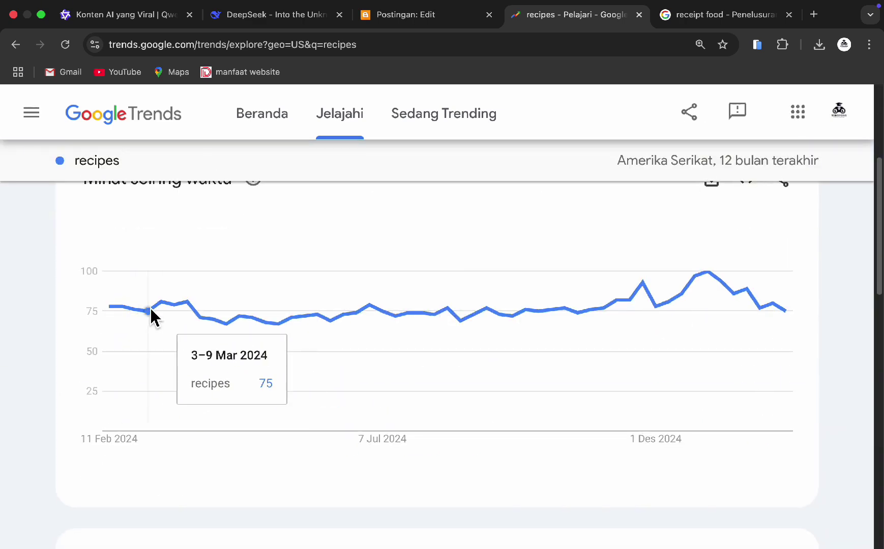
scroll(627, 327, up, 5)
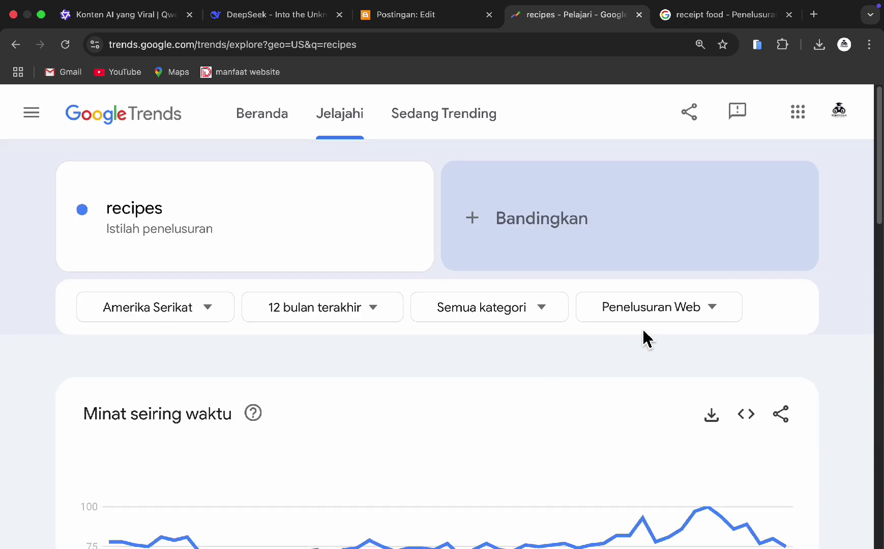
scroll(642, 339, down, 10)
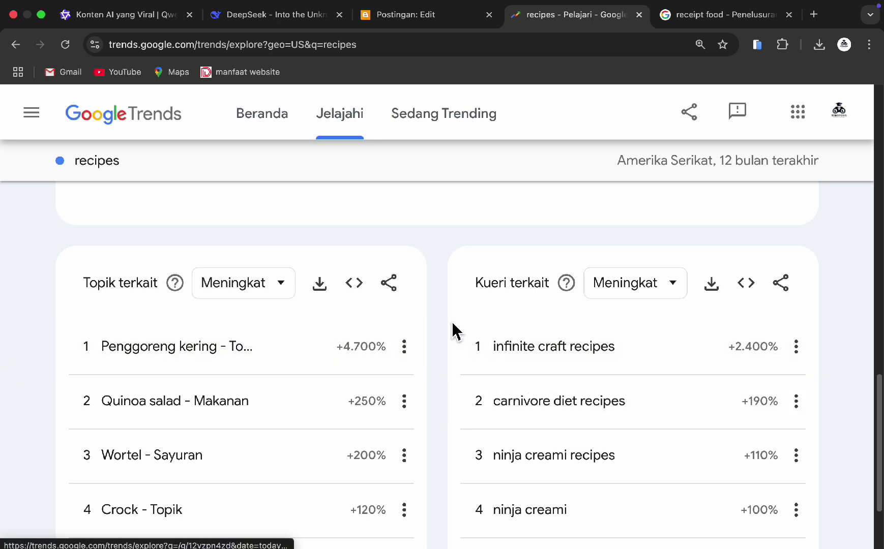
Search Google for "recipes food" and skim the first results
click(684, 21)
click(261, 105)
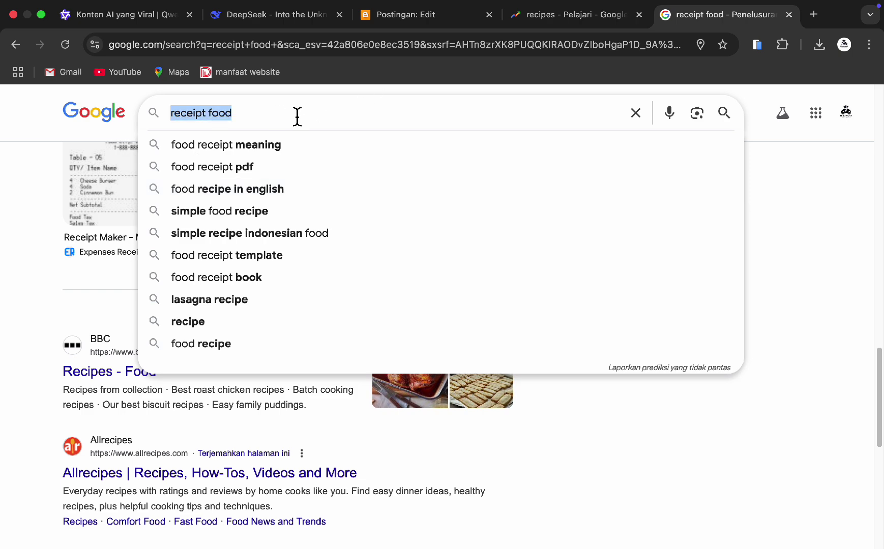
text(recipes )
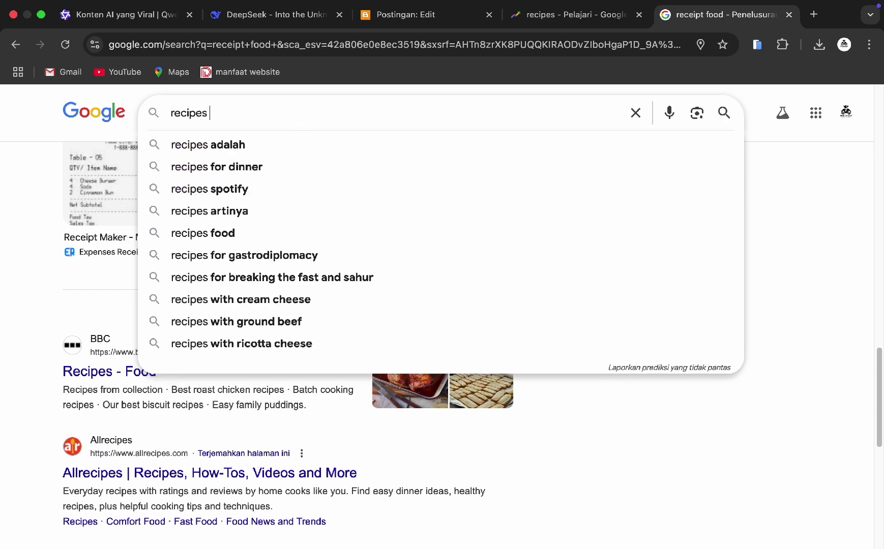
text(food)
key(Return)
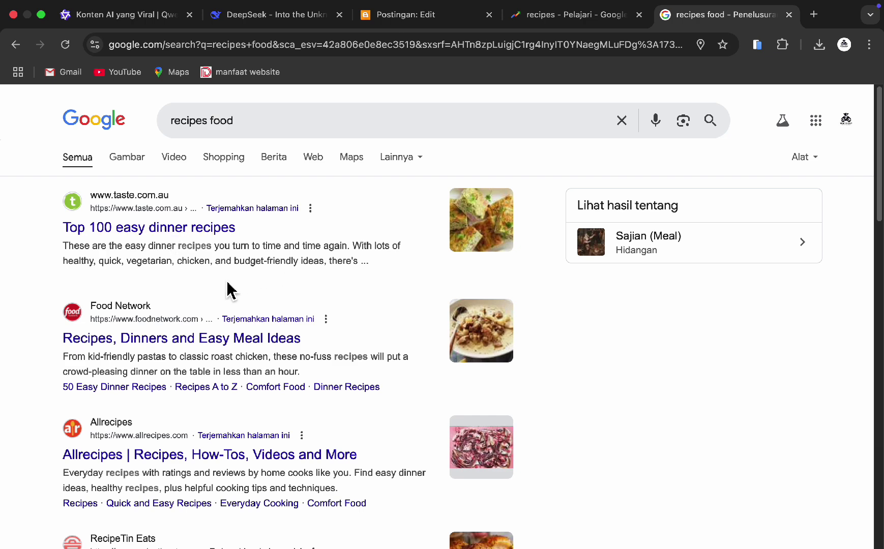
scroll(226, 287, down, 3)
Extend the explored Google Trends search term to "recipes food" and view its interest-over-time chart
click(542, 19)
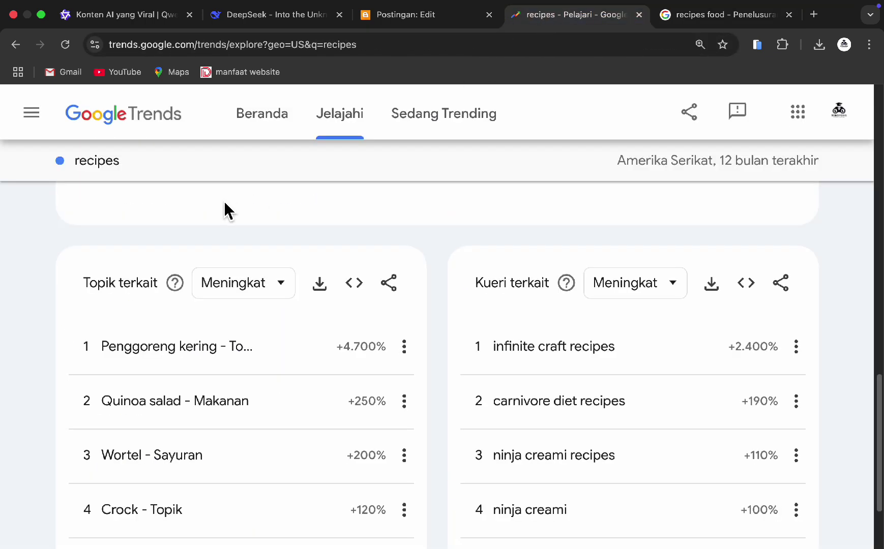
scroll(218, 285, up, 10)
click(237, 220)
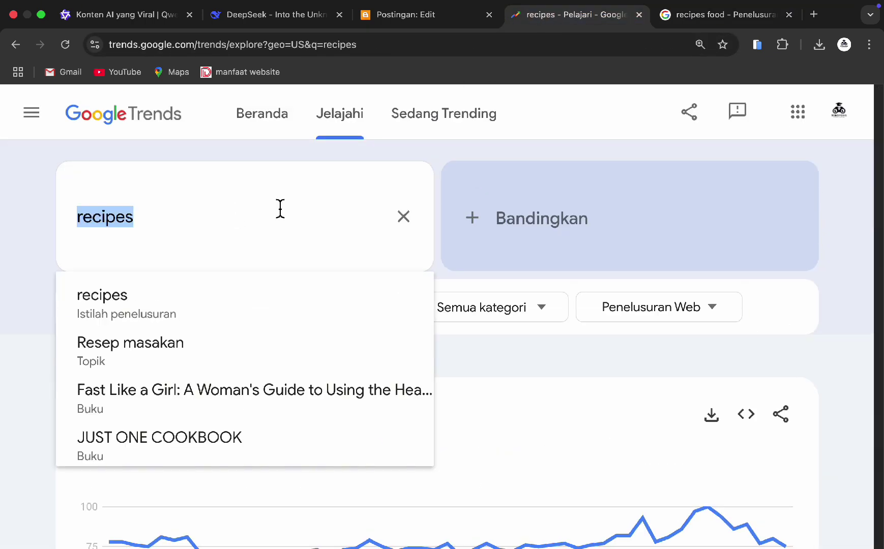
key(Right)
key(Return)
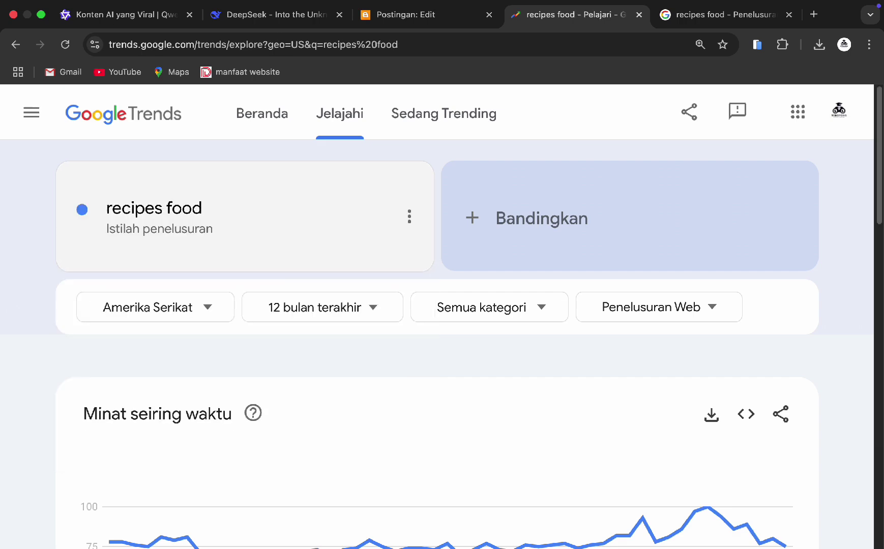
scroll(211, 369, down, 5)
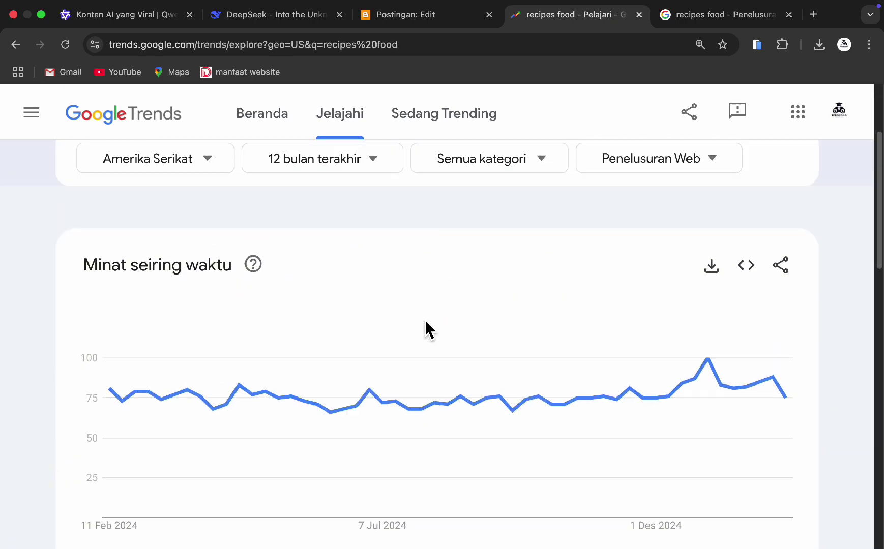
Review the interest chart and the rising related topics and queries for "recipes food" in Google Trends
scroll(424, 329, down, 8)
scroll(412, 340, down, 10)
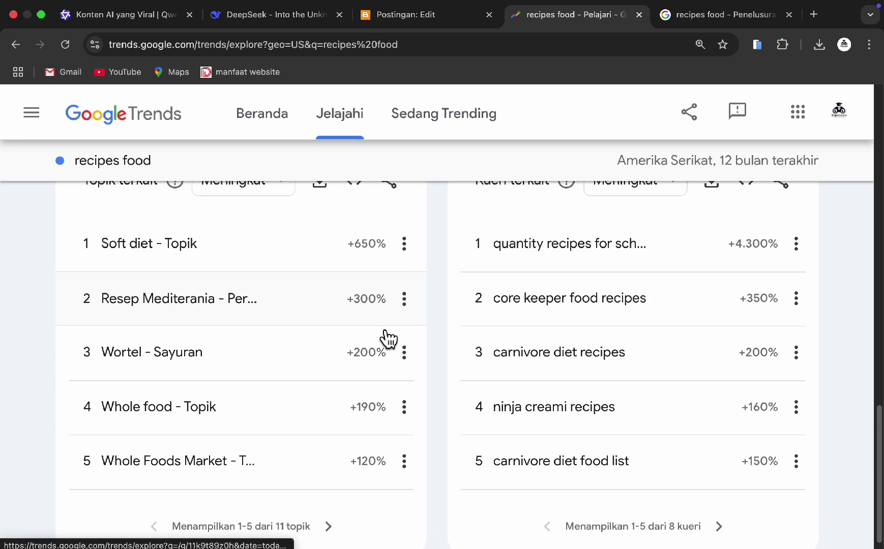
scroll(386, 337, up, 15)
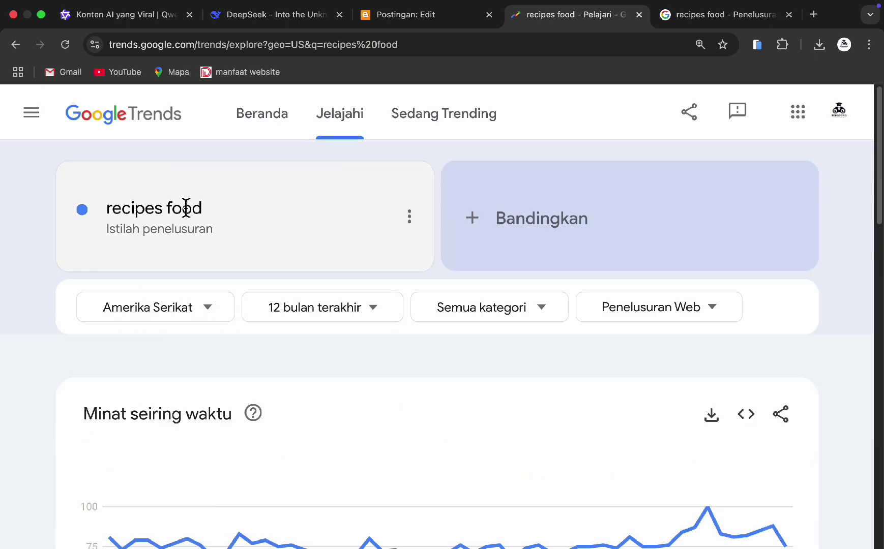
Send DeepSeek the prompt "tolong buatkan saya artikel tentang recipes food yang berasal dari negara indonesia, dalam format bahasa inggris yang mengandung seo minimal 500 kata"
click(269, 17)
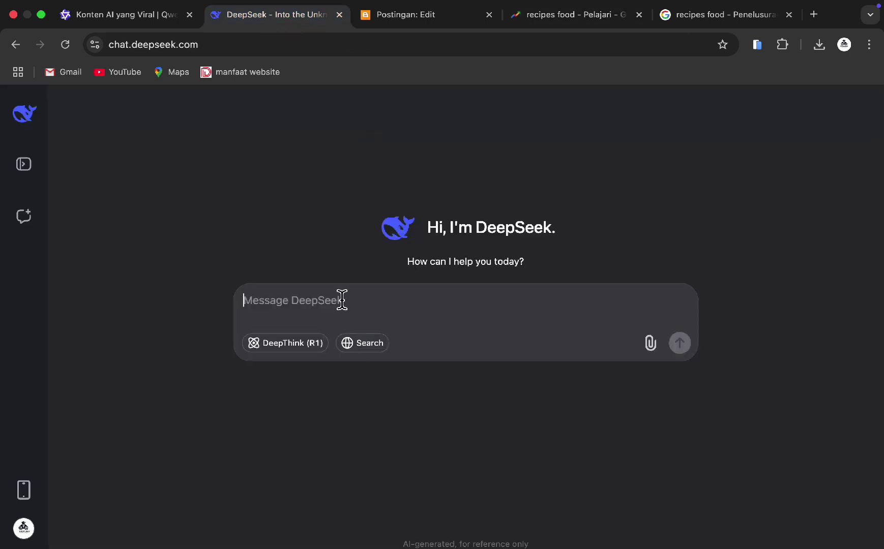
text(t)
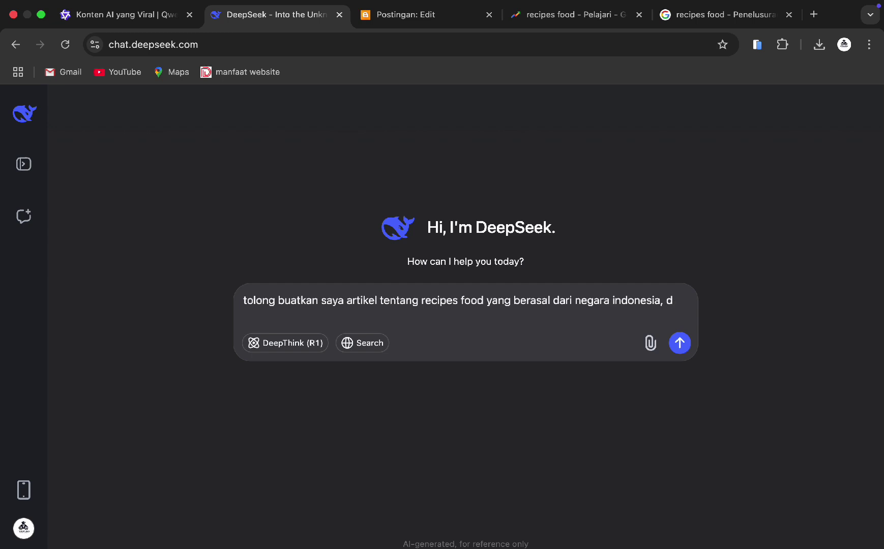
text(m fo)
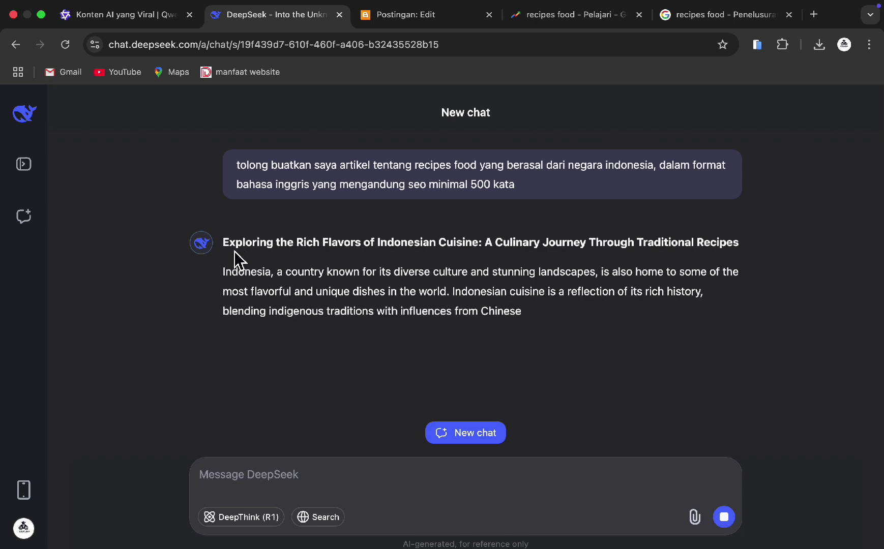
Read through the generated Indonesian cuisine article, checking its title, introduction and each dish section with its cooking instructions
drag(224, 242, 505, 253)
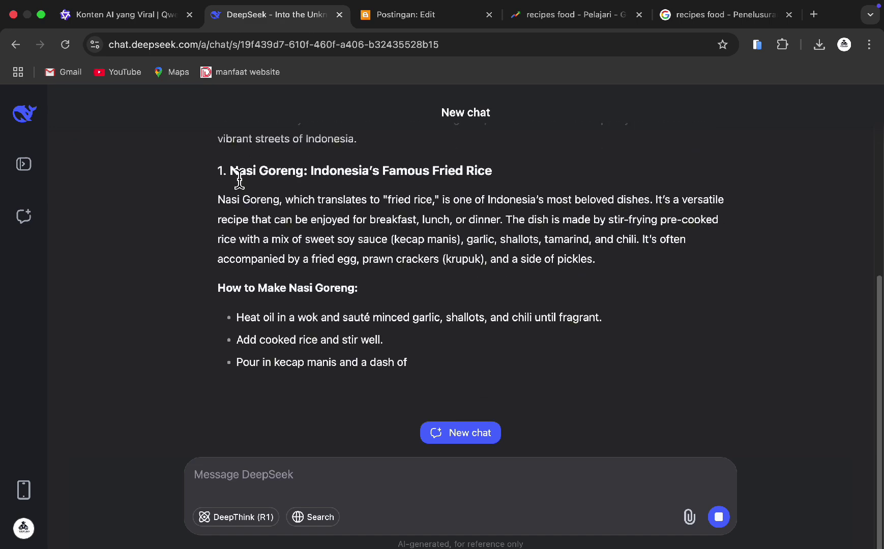
drag(235, 178, 341, 178)
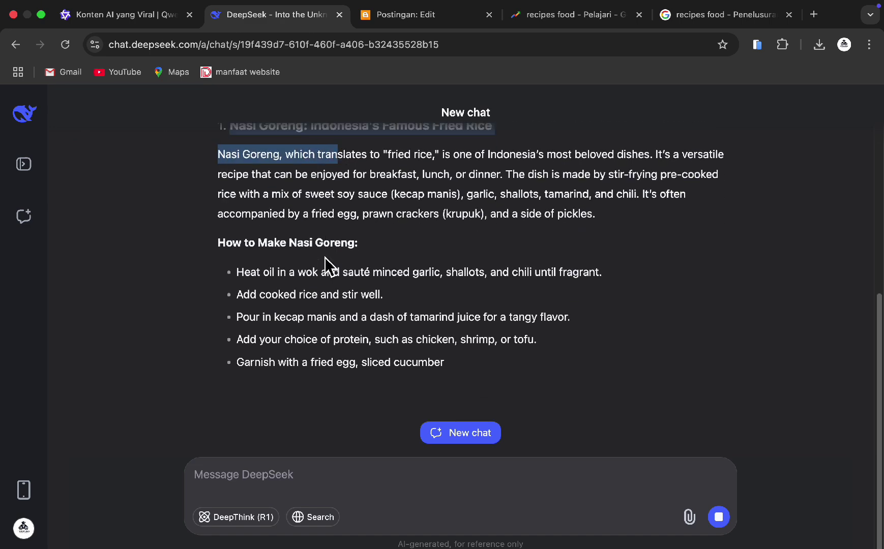
scroll(366, 236, up, 5)
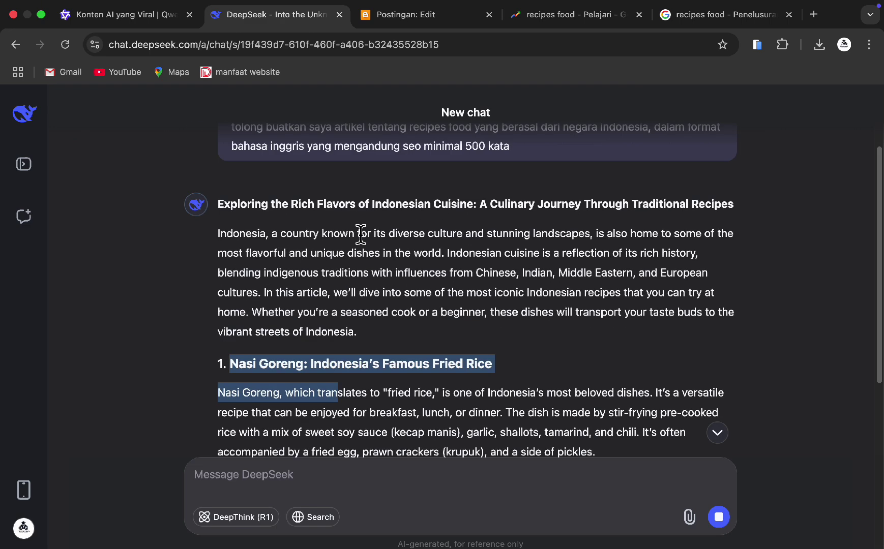
click(374, 341)
scroll(375, 339, down, 5)
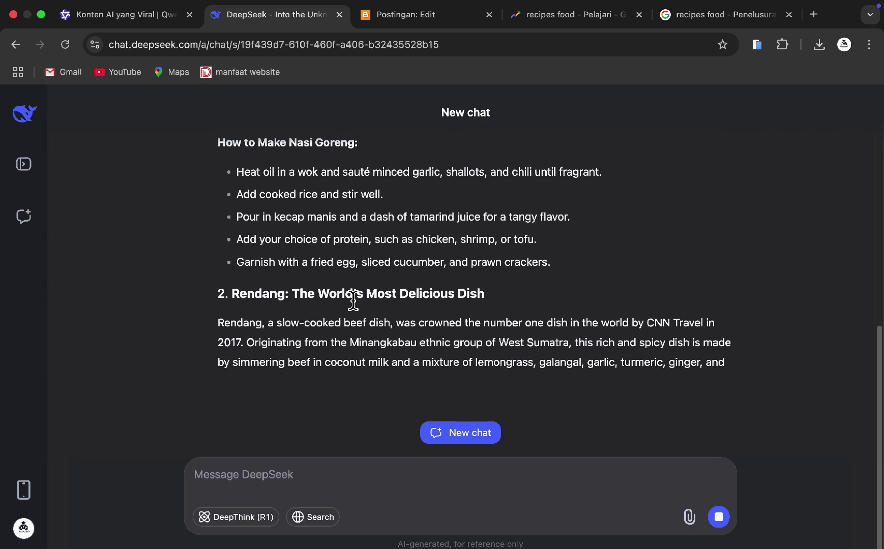
triple_click(251, 274)
scroll(386, 283, up, 5)
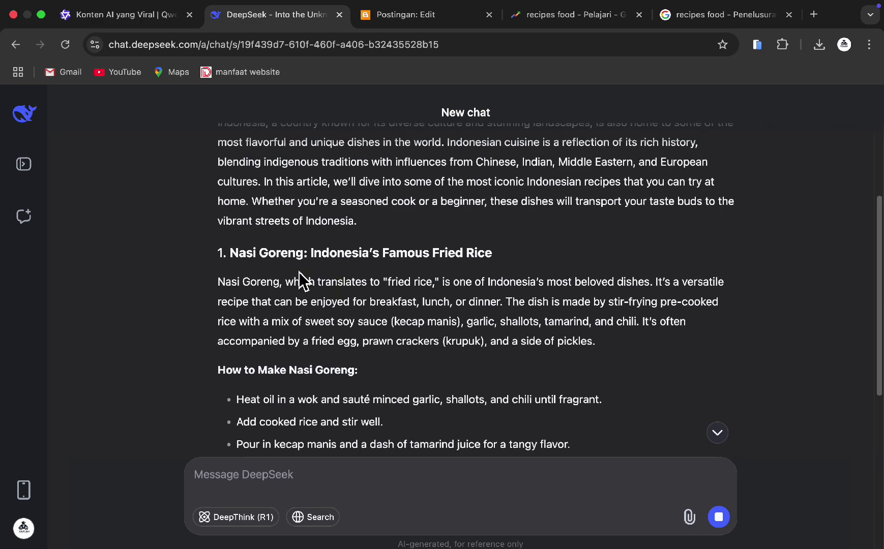
scroll(299, 280, down, 10)
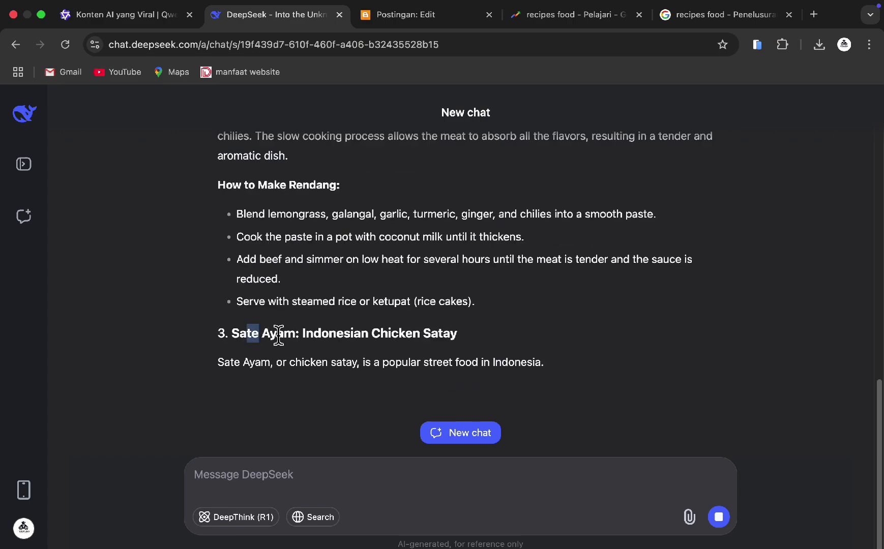
drag(278, 336, 312, 333)
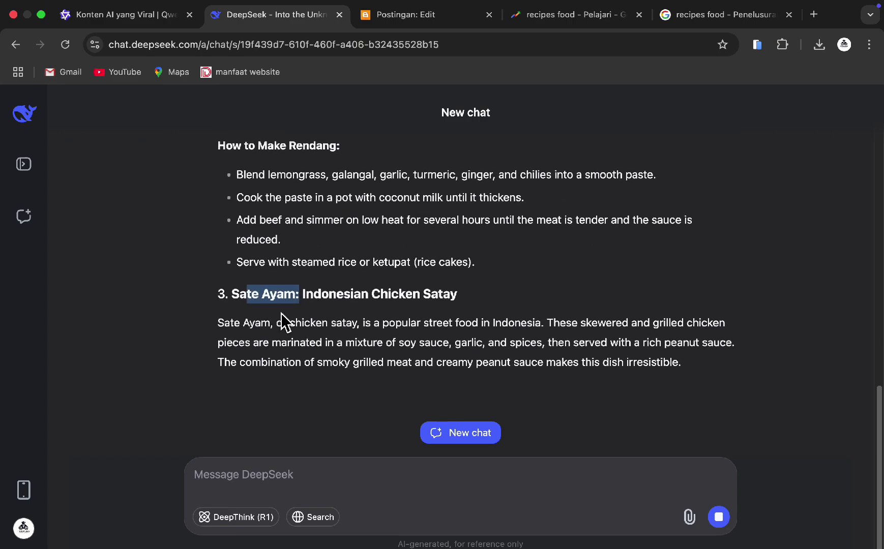
scroll(282, 313, up, 5)
scroll(282, 314, down, 6)
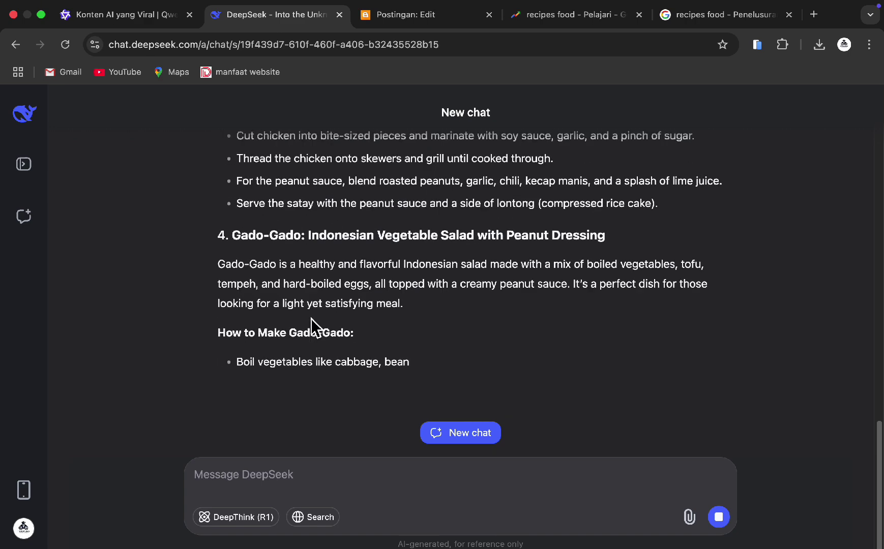
drag(235, 338, 279, 336)
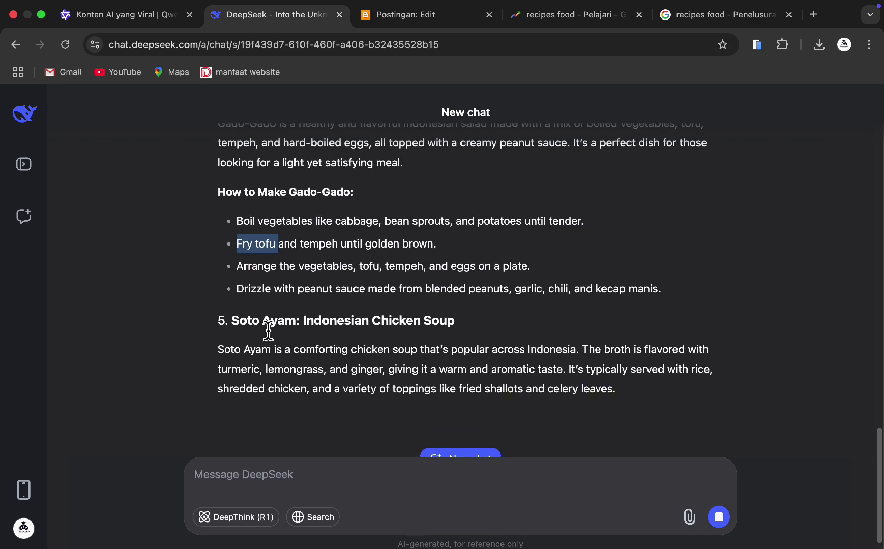
drag(240, 320, 339, 323)
click(339, 324)
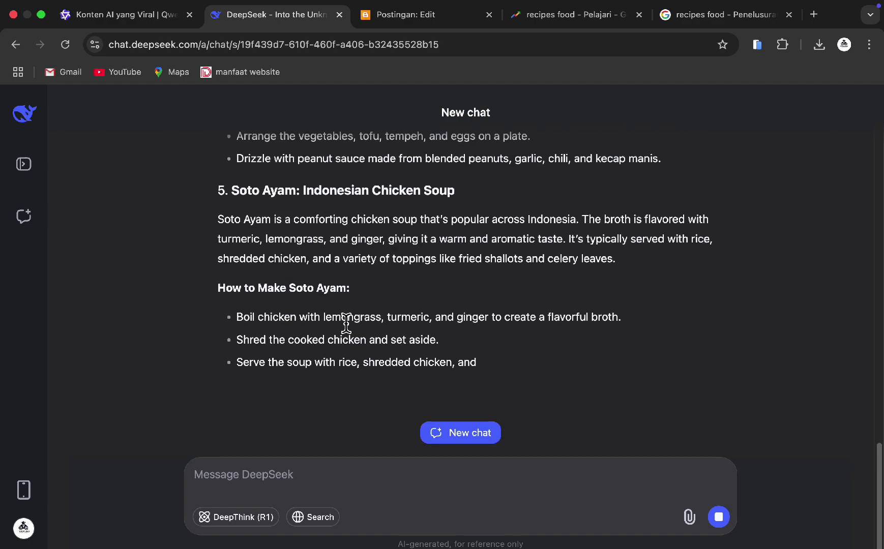
scroll(280, 333, up, 20)
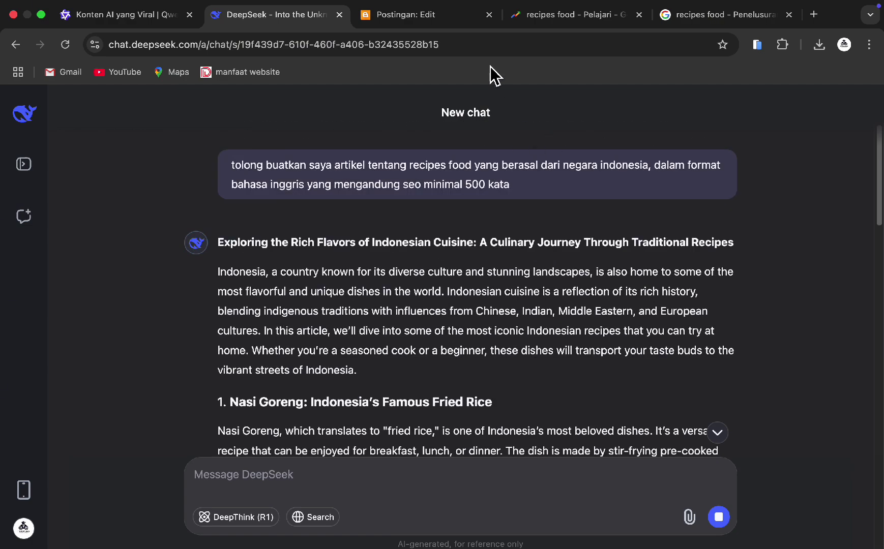
Copy the article title "Exploring the Rich Flavors of Indonesian Cuisine: A Culinary Journey Through Traditional Recipes" from DeepSeek into the Blogger post title
click(432, 15)
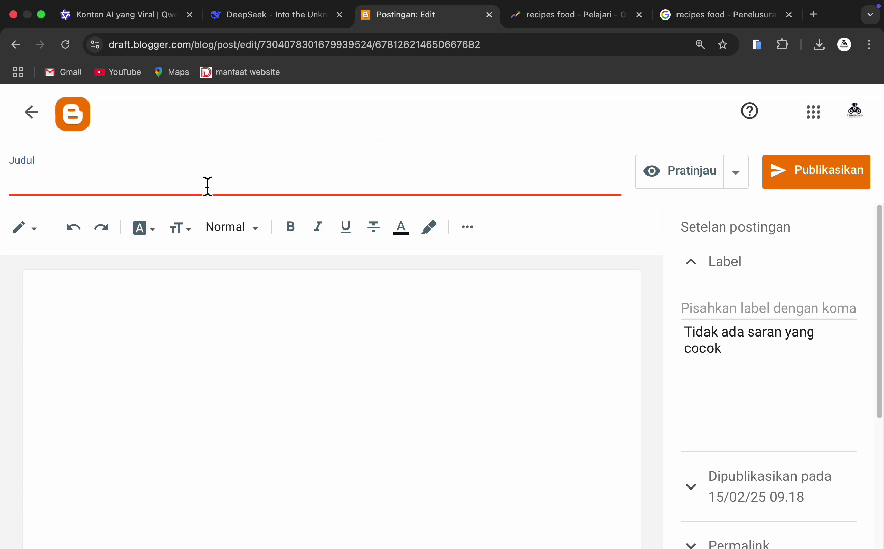
click(300, 15)
drag(221, 246, 762, 250)
key(super+c)
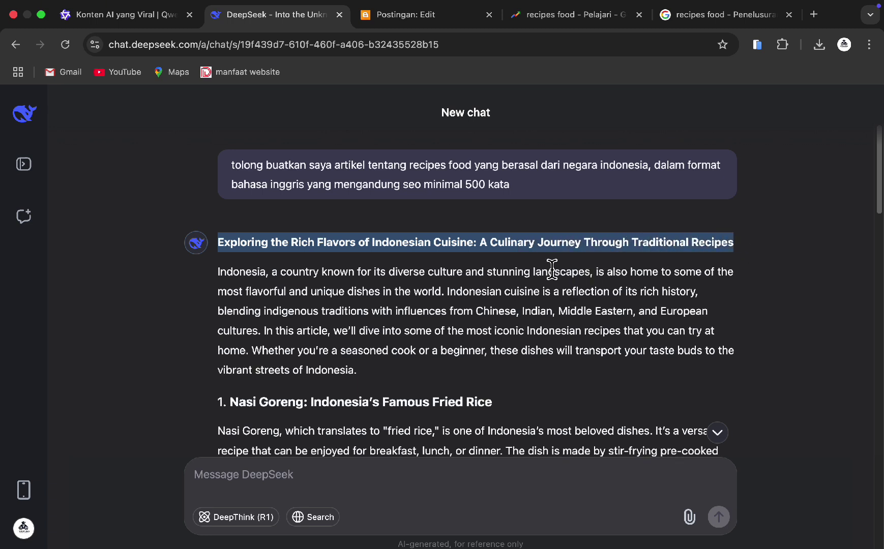
click(392, 25)
click(236, 185)
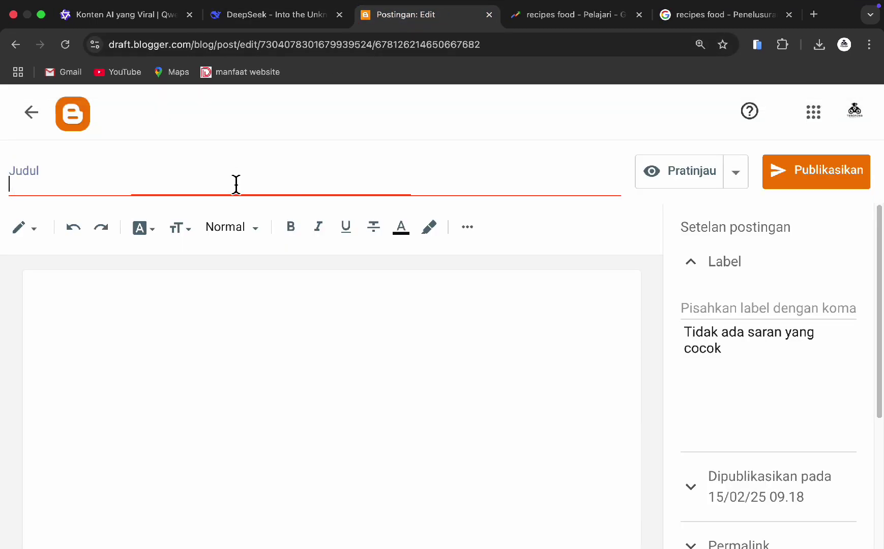
key(super+v)
Copy the article's introductory paragraph about Indonesia from DeepSeek into the body of the Blogger post
click(253, 345)
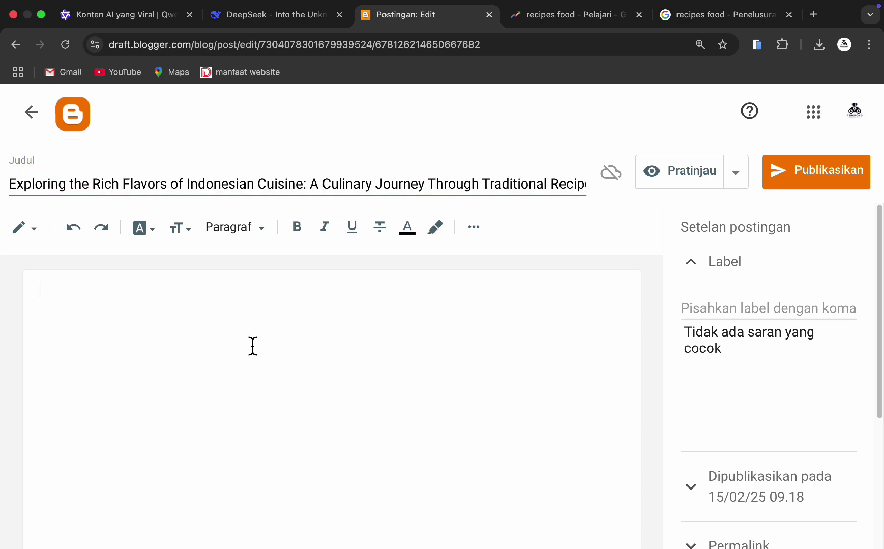
click(281, 24)
click(407, 23)
click(285, 23)
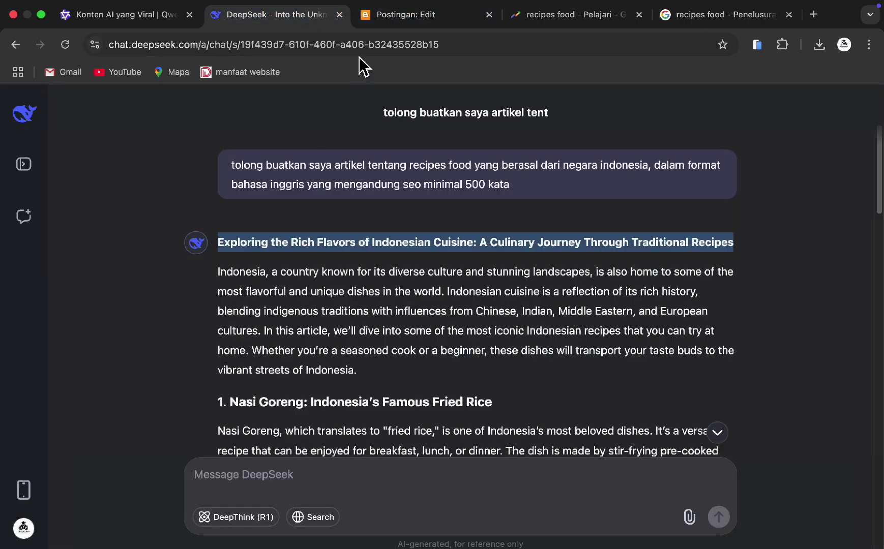
scroll(252, 274, down, 1)
drag(216, 253, 362, 350)
key(super+c)
click(401, 16)
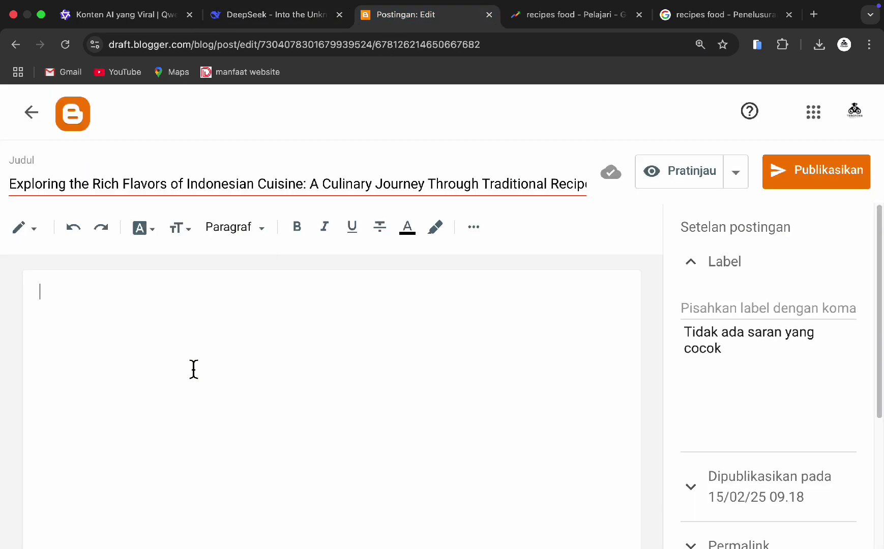
key(super+v)
In the DeepSeek article, select the text from the Nasi Goreng section down into the SEO tips list
click(275, 14)
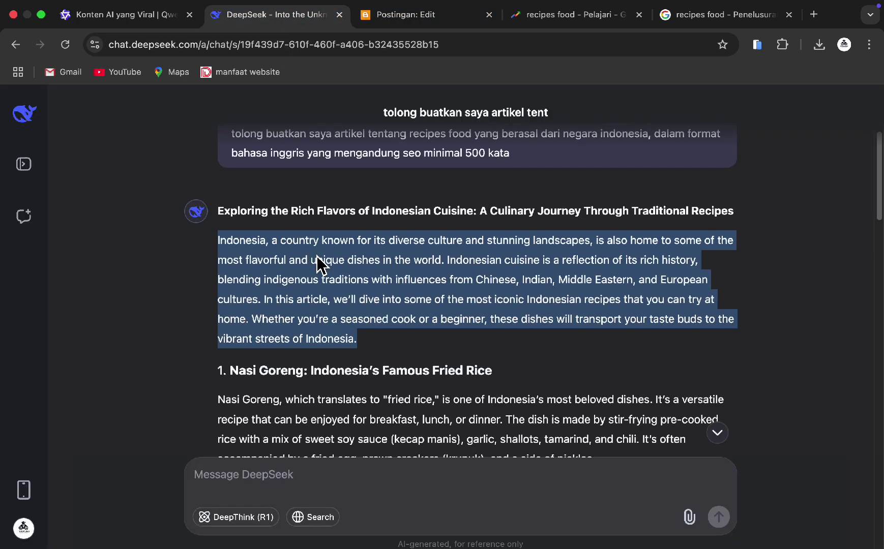
scroll(457, 254, down, 1)
drag(217, 278, 387, 358)
scroll(386, 355, down, 5)
scroll(386, 355, down, 3)
scroll(387, 355, down, 1)
scroll(384, 349, down, 11)
scroll(383, 350, up, 7)
scroll(384, 349, down, 10)
scroll(384, 350, up, 5)
click(384, 351)
scroll(384, 351, down, 12)
scroll(384, 350, up, 5)
scroll(385, 350, down, 3)
scroll(388, 357, down, 3)
scroll(387, 349, down, 1)
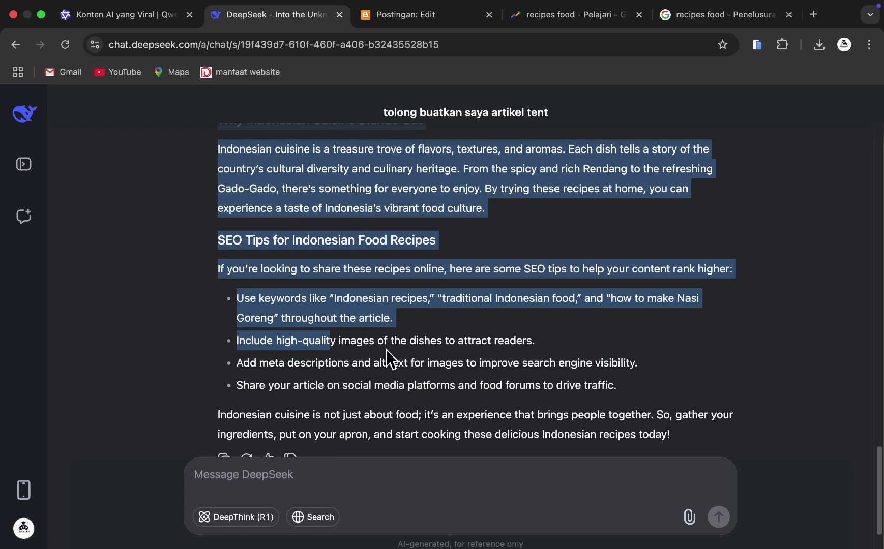
Shorten the text selection so it ends with the last instruction under "How to Make Soto Ayam"
key(shift+Up)
key(shift+Up)
key(shift+Up)
key(shift+Up)
key(shift+Up)
key(shift+Up)
key(shift+Up)
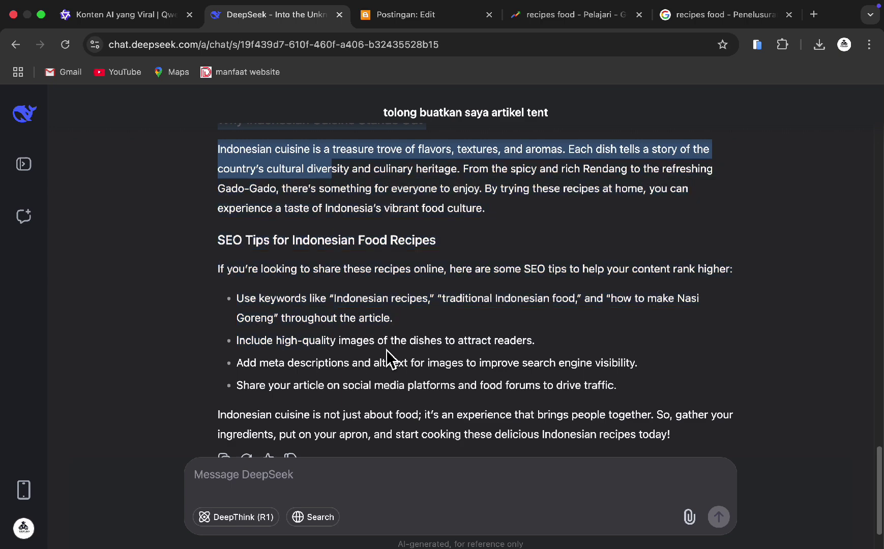
scroll(378, 366, up, 1)
scroll(378, 366, up, 3)
key(shift+Up)
key(shift+Up)
key(shift+Up)
key(shift+Up)
key(shift+Up)
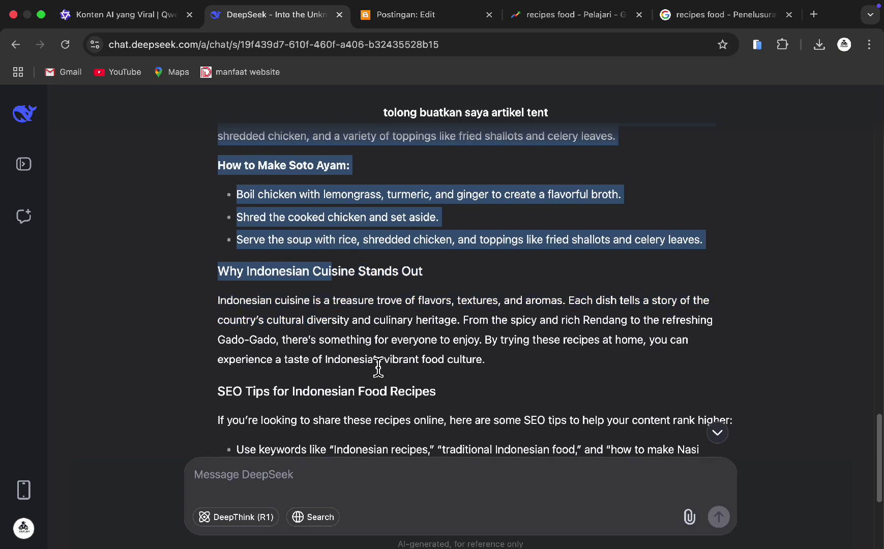
key(shift+Down)
key(shift+Down)
key(shift+Down)
key(shift+Up)
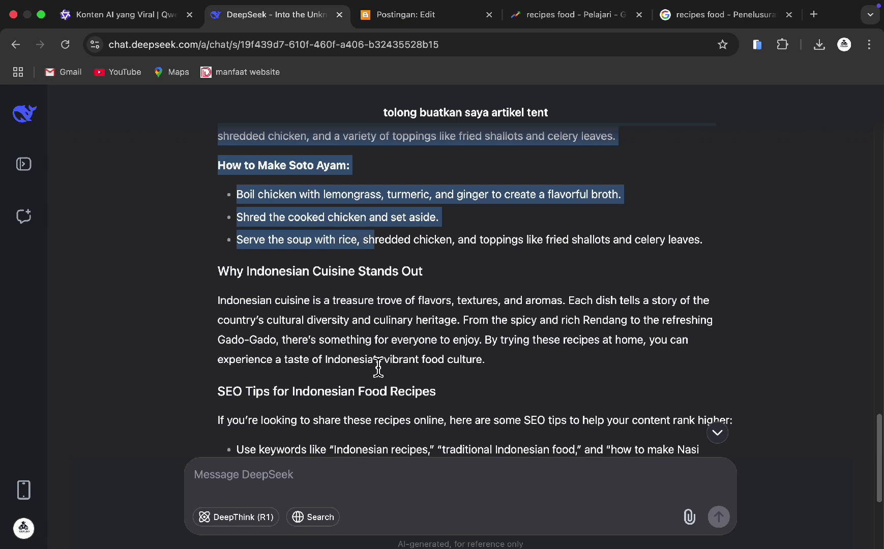
key(shift+Right)
key(shift+Right)
key(shift+Right)
key(shift+Right)
key(shift+Right)
key(shift+Right)
key(shift+Right)
key(shift+Right)
key(shift+Right)
key(shift+Right)
key(shift+Right)
key(shift+Right)
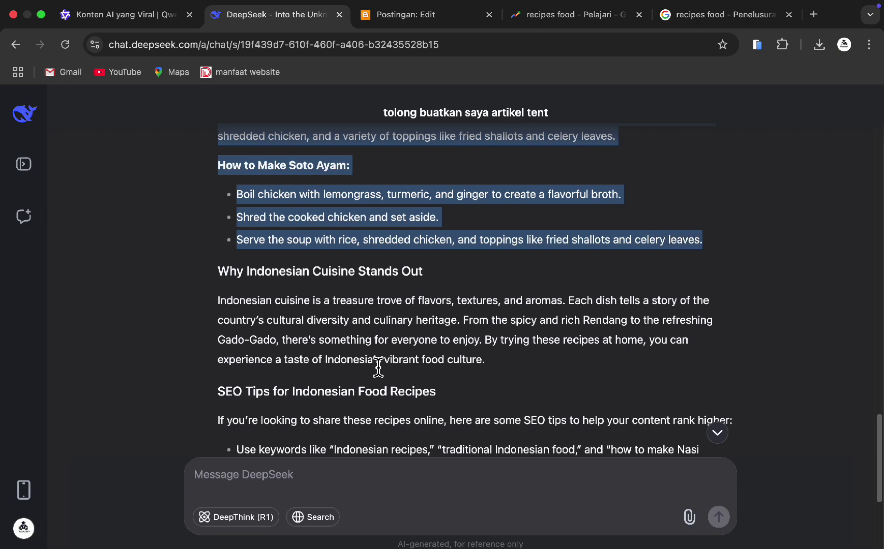
Copy the selected recipe sections into the Blogger post body after the introductory paragraph
right_click(339, 232)
click(357, 259)
click(402, 22)
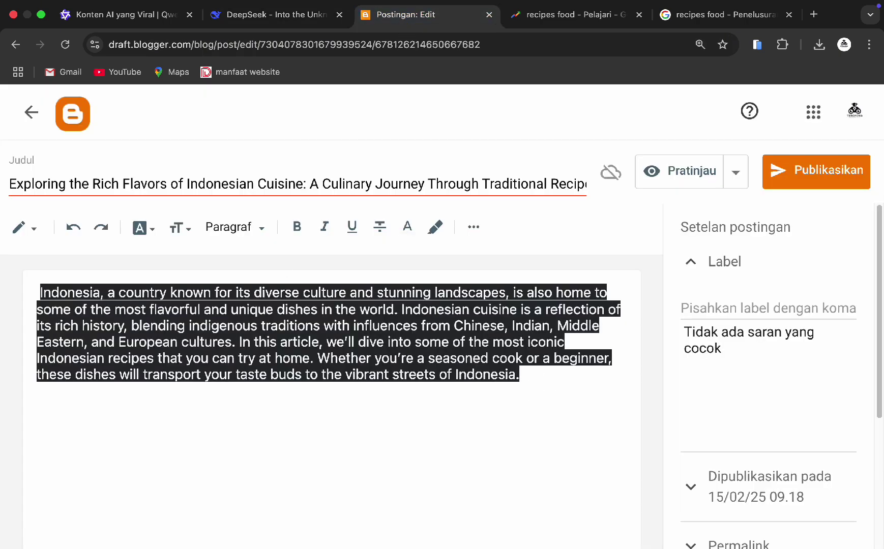
key(super+v)
scroll(467, 391, up, 20)
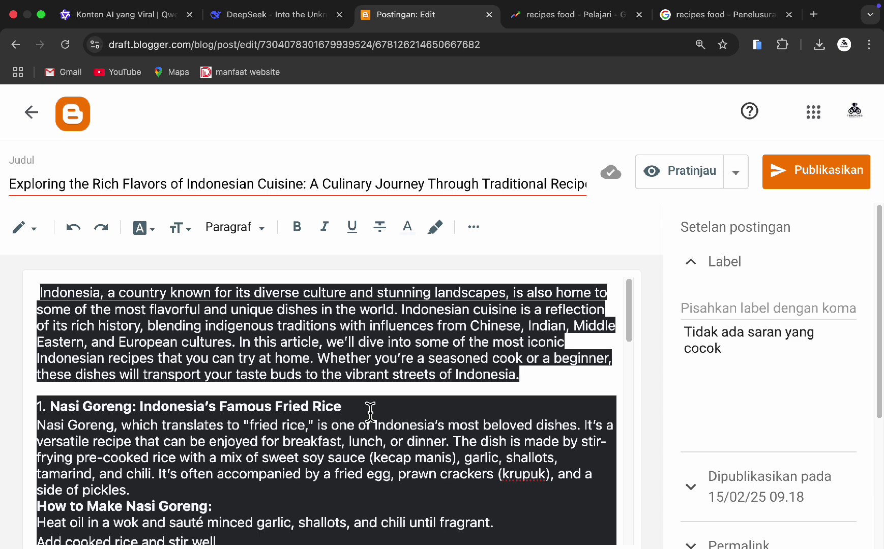
Clear the formatting of the whole Blogger post body and remove an empty line above the introduction
key(super+a)
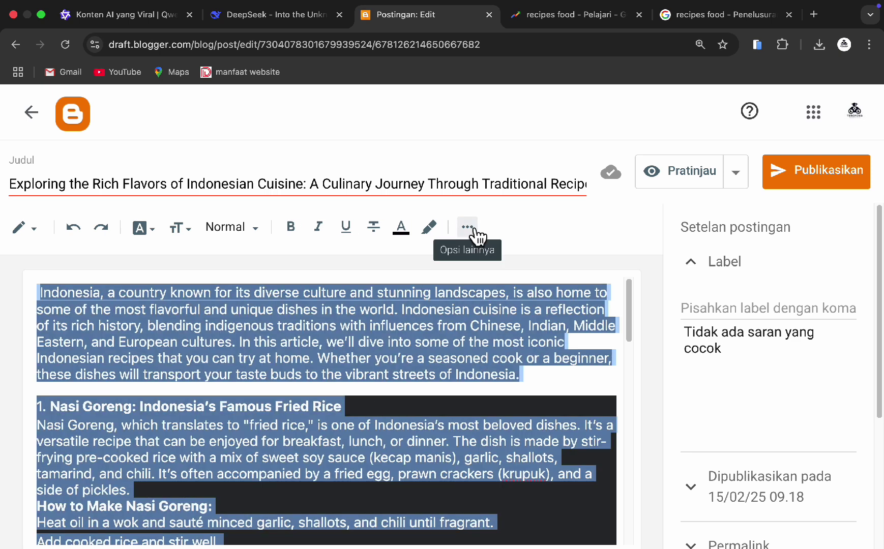
click(467, 227)
click(634, 269)
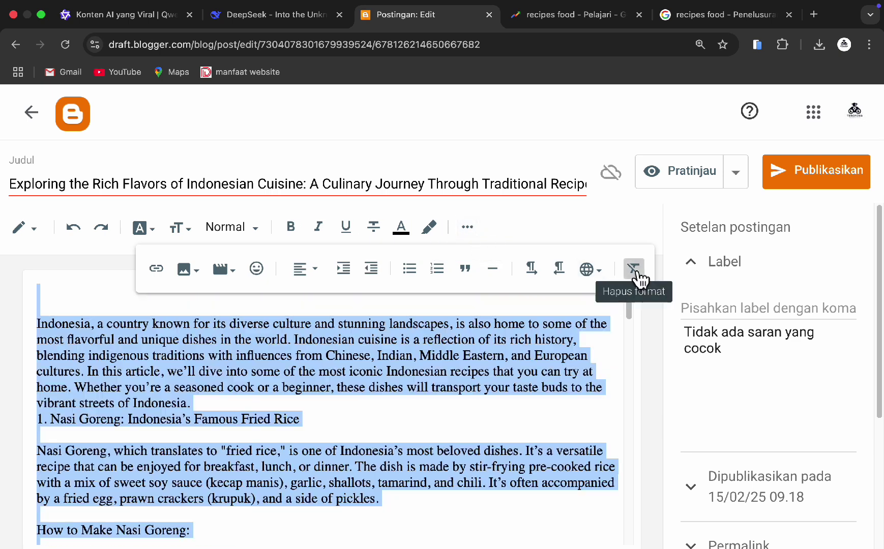
click(380, 390)
click(42, 323)
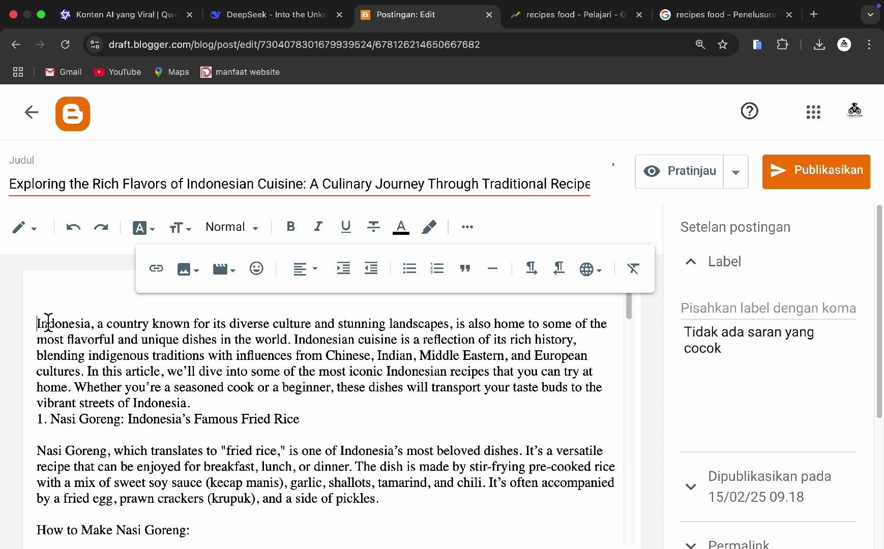
key(BackSpace)
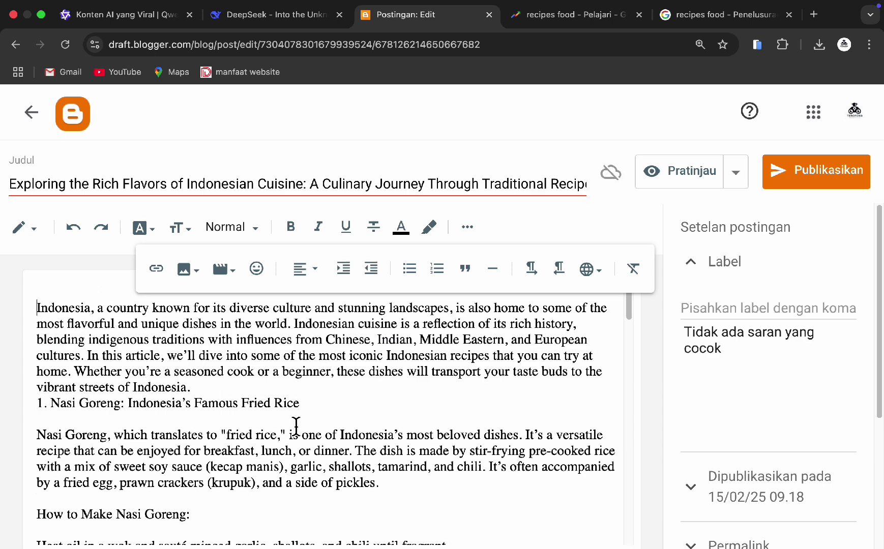
Add "Recipe Food" at the start of the Blogger post title, before "Exploring the Rich Flavors"
click(579, 16)
click(304, 20)
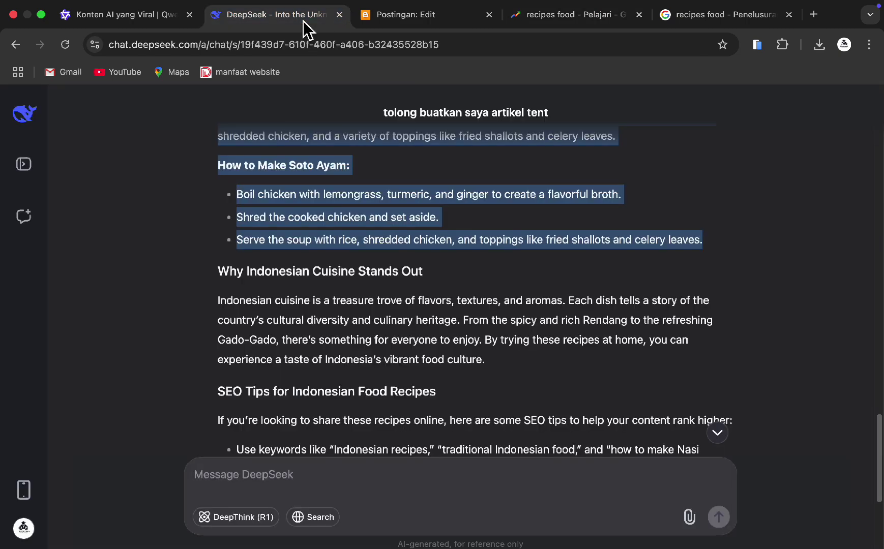
key(ctrl+Tab)
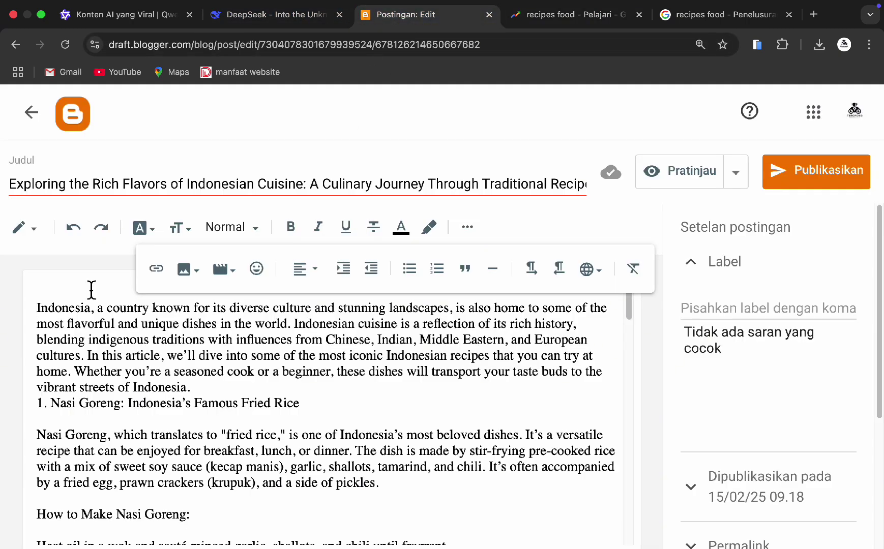
click(257, 185)
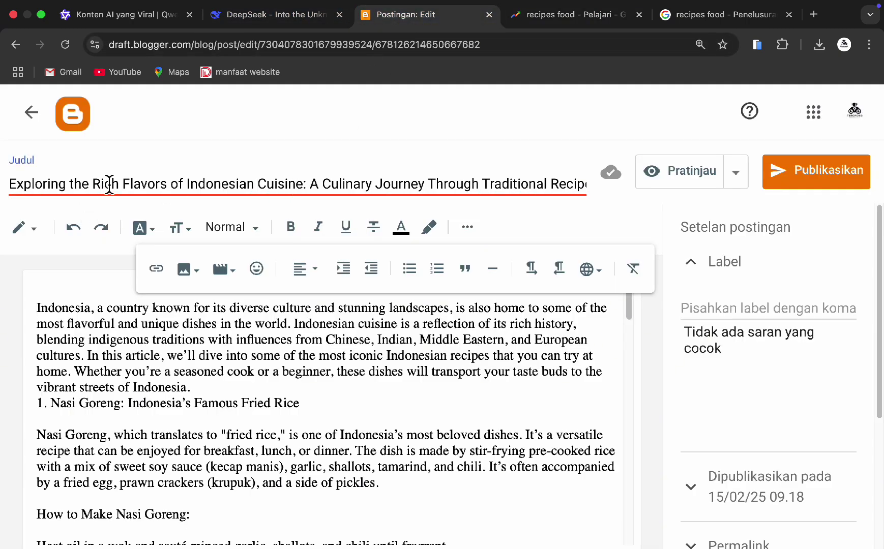
click(18, 191)
text(Rec)
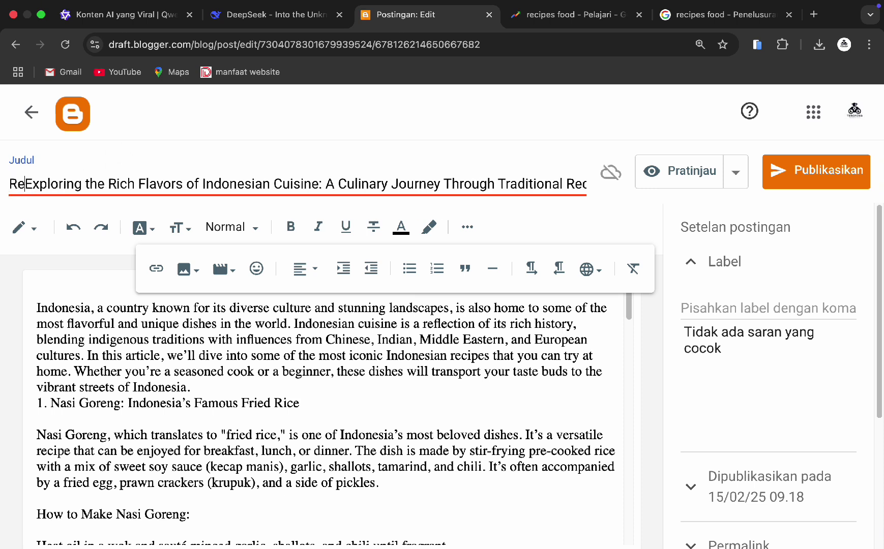
text(ipes)
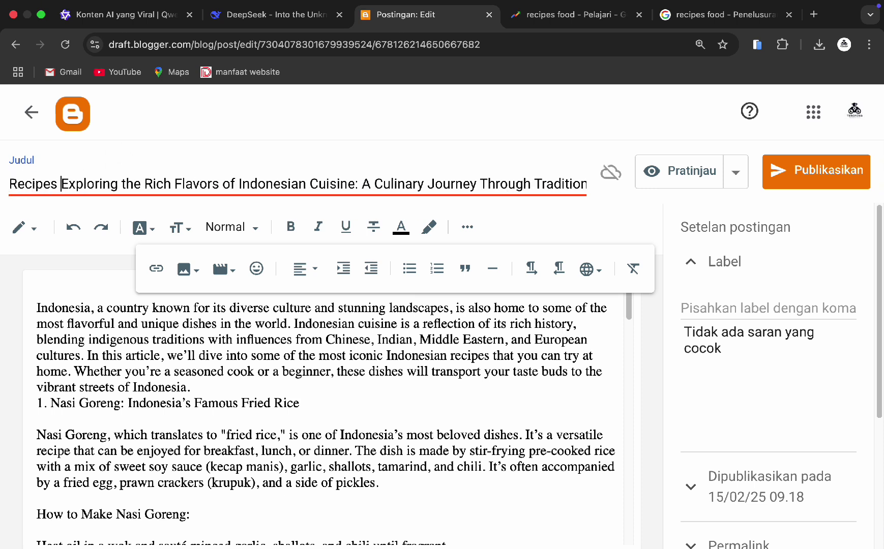
key(BackSpace)
text(Food)
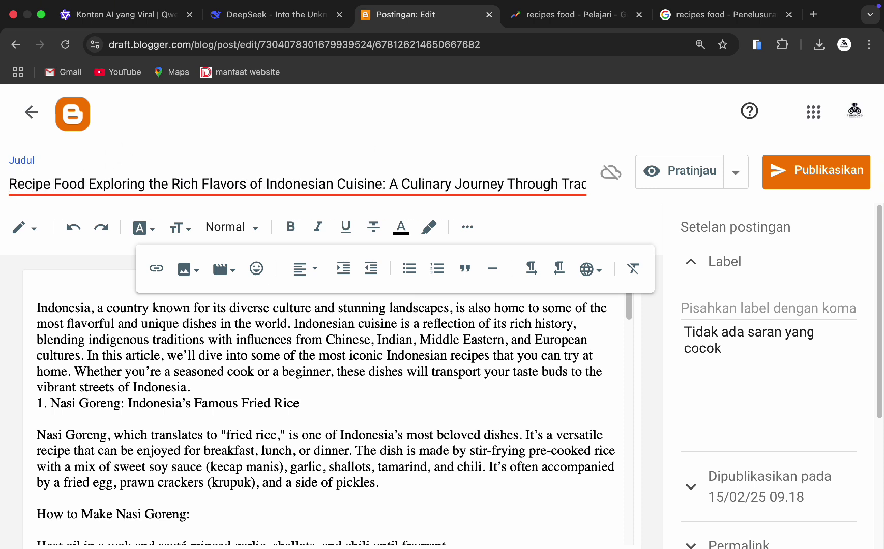
Check the exact keyword in Google Trends and correct the start of the Blogger post title to "Recipes Food |"
click(591, 16)
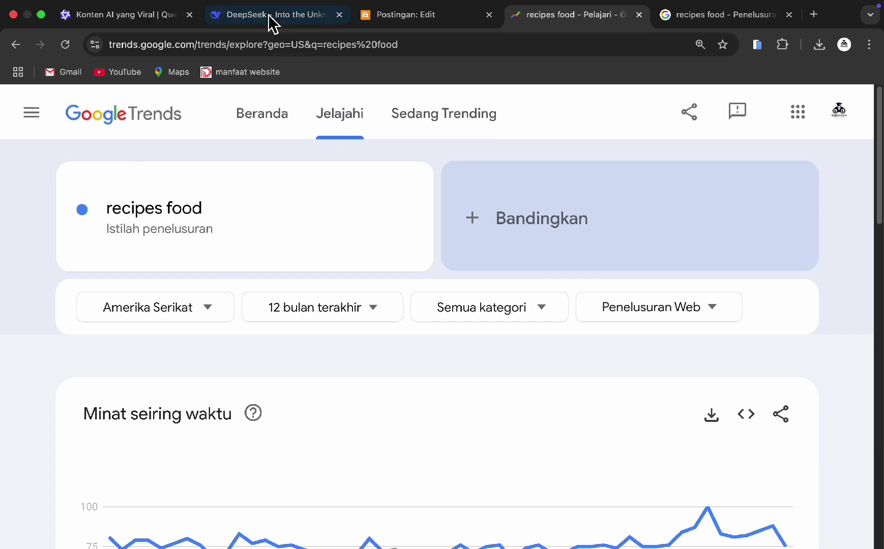
click(268, 19)
click(409, 19)
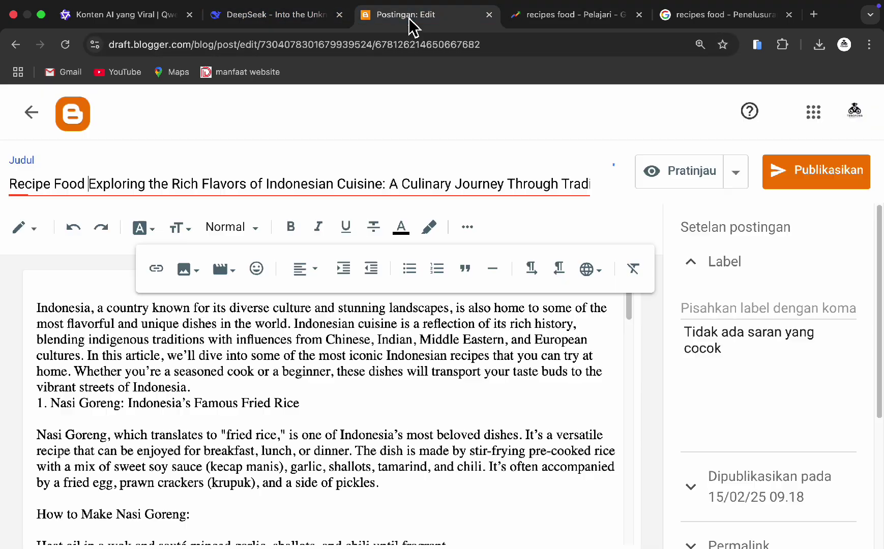
click(50, 184)
text(s)
click(95, 184)
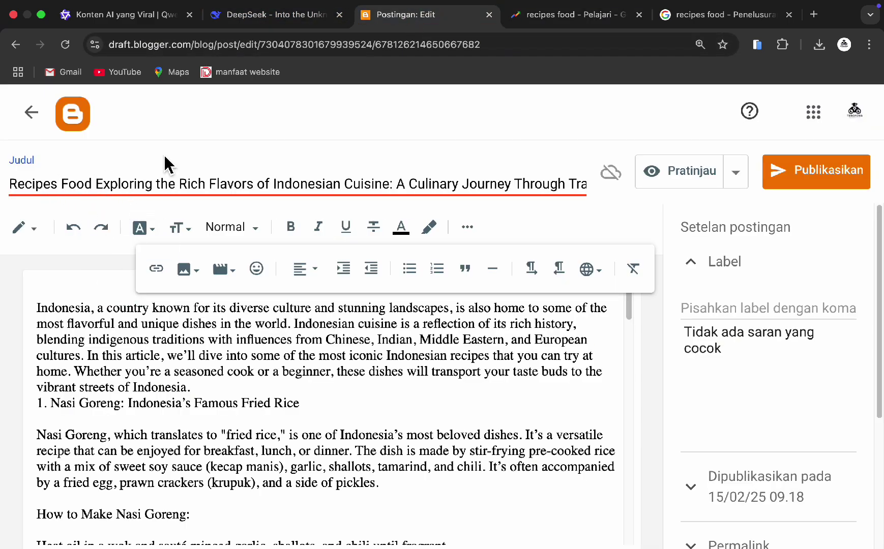
text(|)
drag(165, 183, 311, 209)
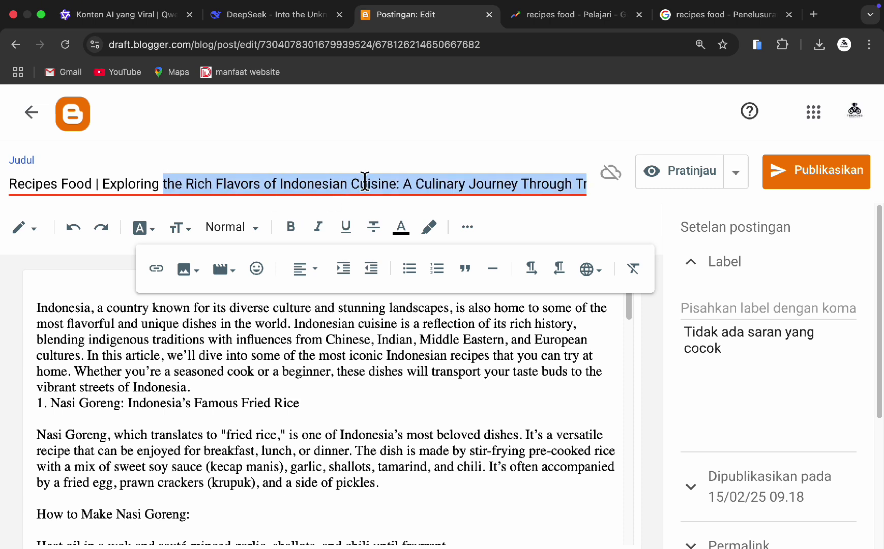
click(362, 182)
Insert "Recipes Food |" at the start of the introductory paragraph in the post body
click(39, 307)
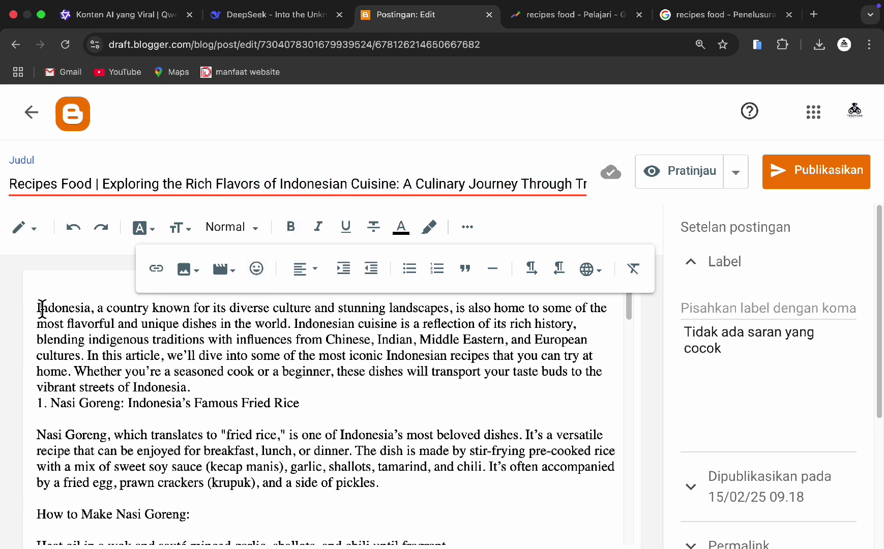
text(Re)
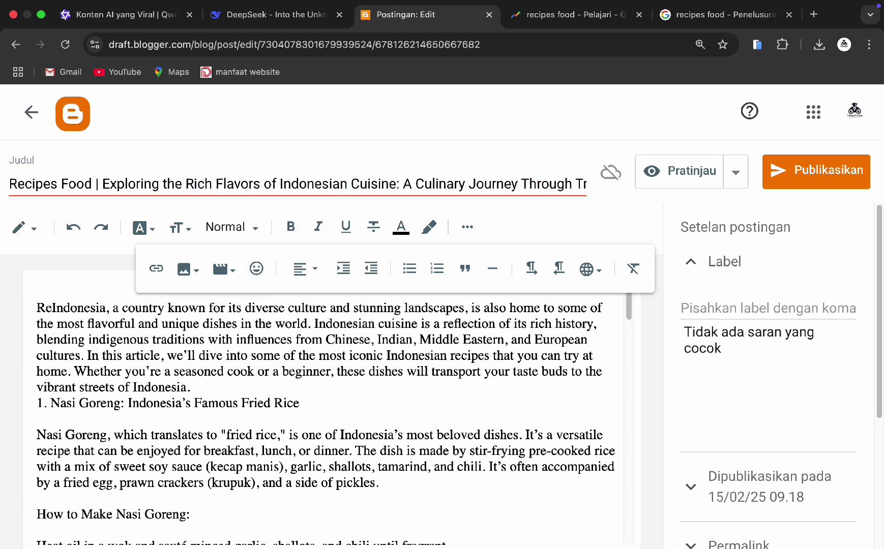
text(cipes F)
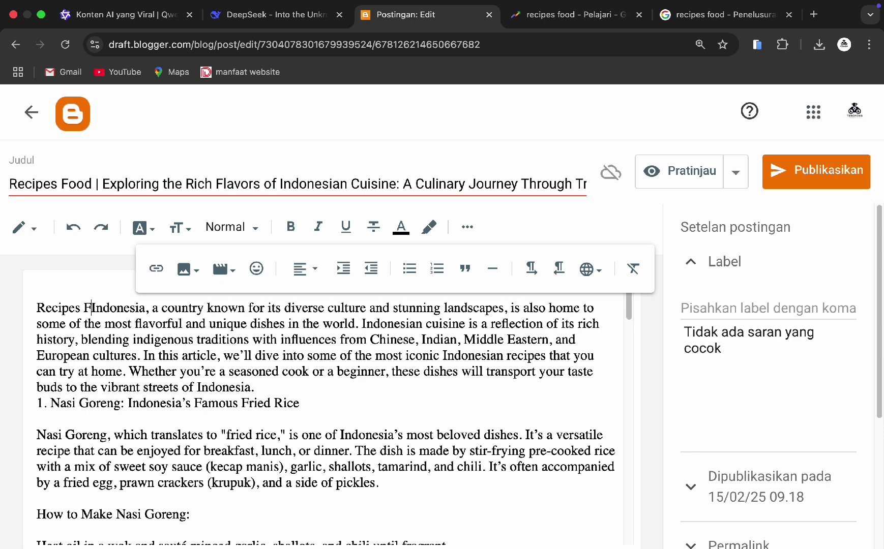
text(ood |)
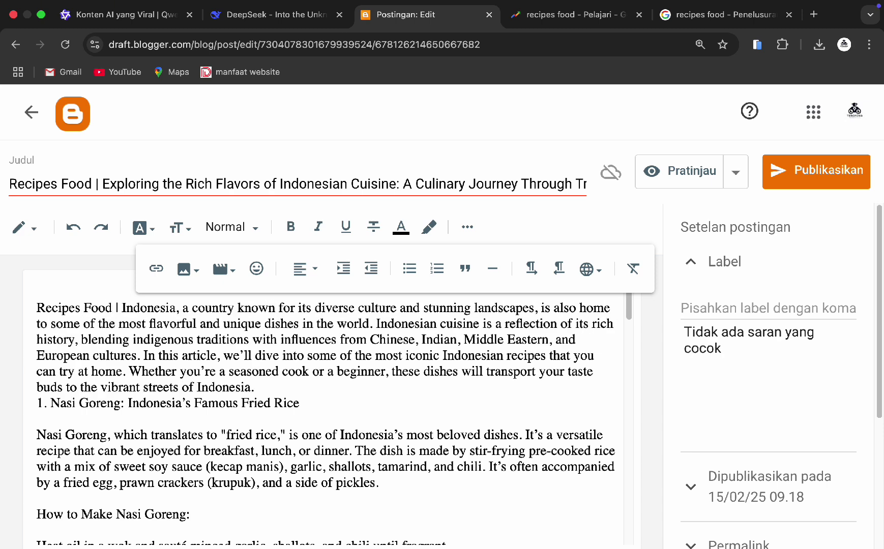
Copy the title text from "Exploring" to "Traditional Recipes" into the introduction after "Recipes Food |" and end it with a period
drag(103, 185, 615, 189)
key(super+c)
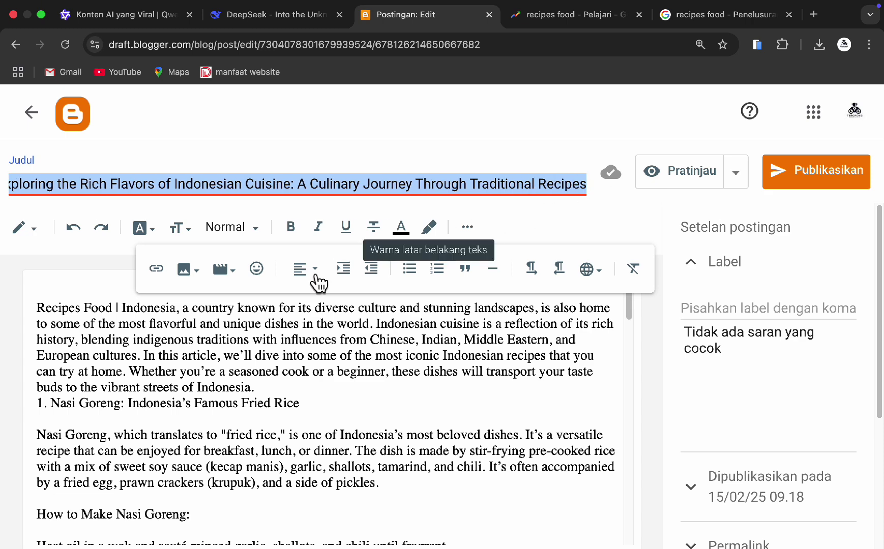
click(153, 308)
key(super+v)
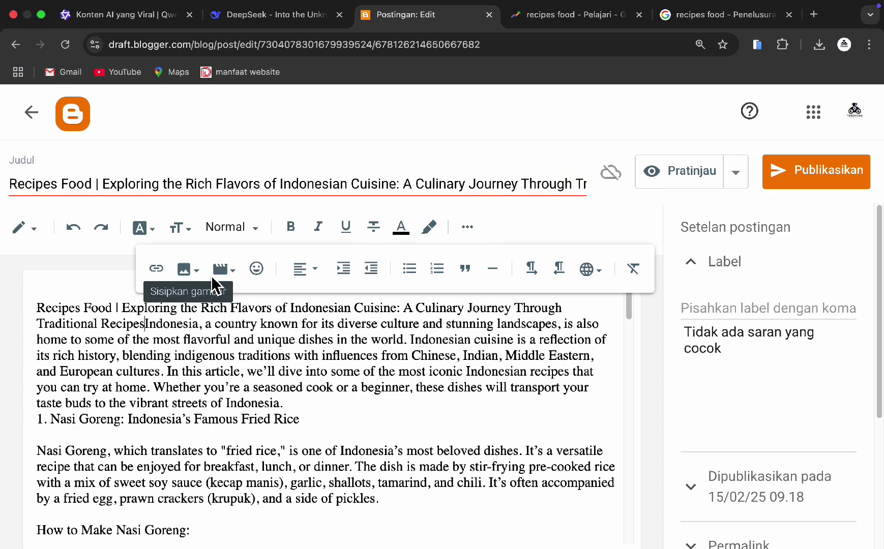
text(.)
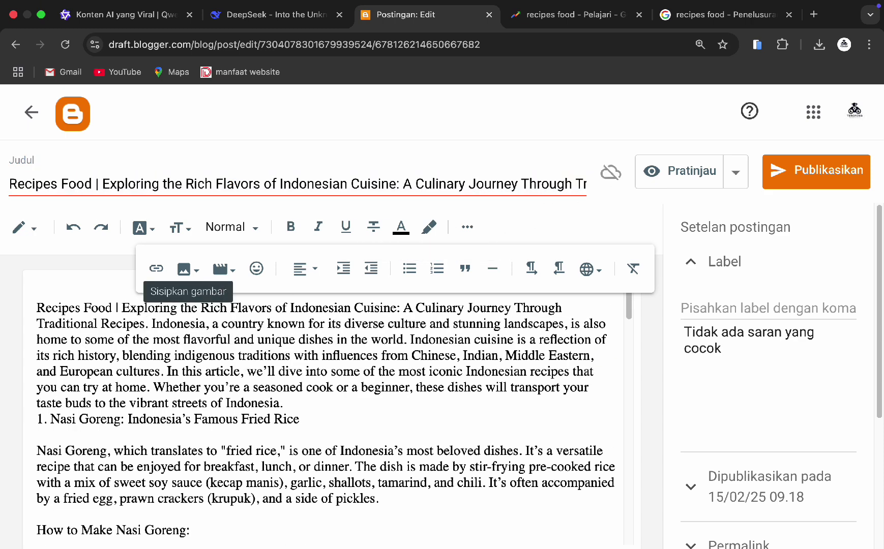
Insert the line "1. Nasi Goreng" above the Nasi Goreng description and format it as a heading (Judul)
scroll(241, 422, down, 1)
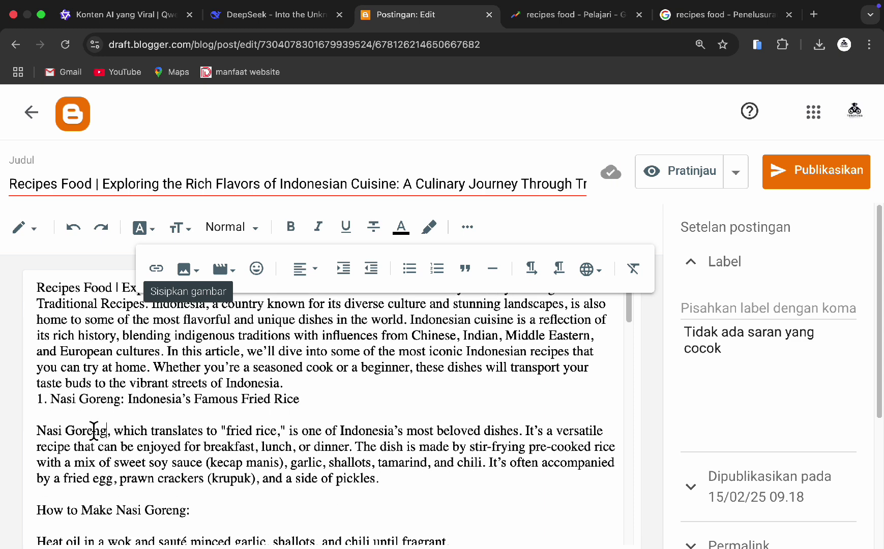
key(Return)
text(1. Nasi Goreng)
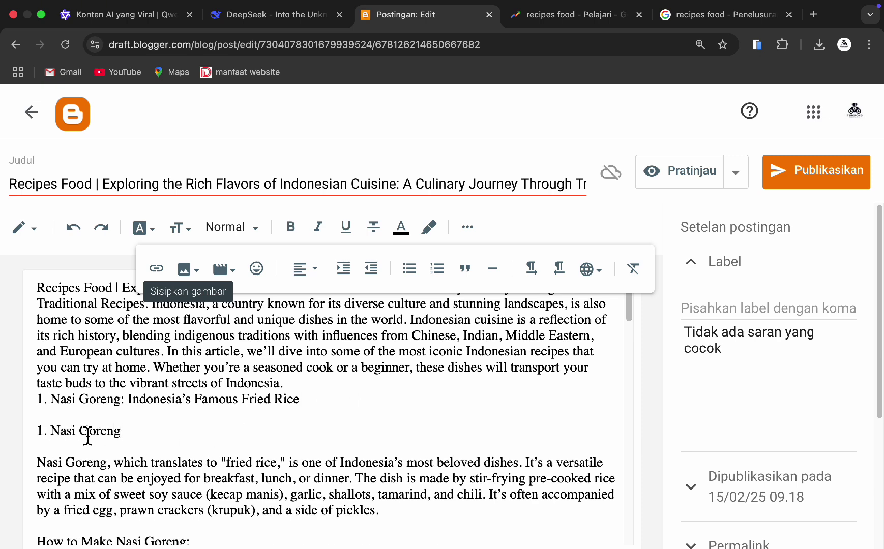
drag(185, 438, 36, 435)
click(231, 230)
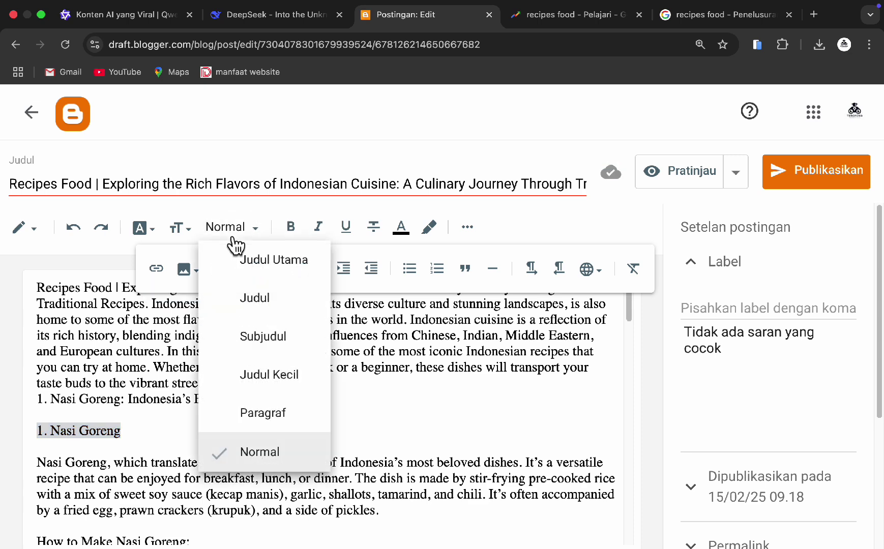
click(233, 233)
click(237, 234)
click(254, 300)
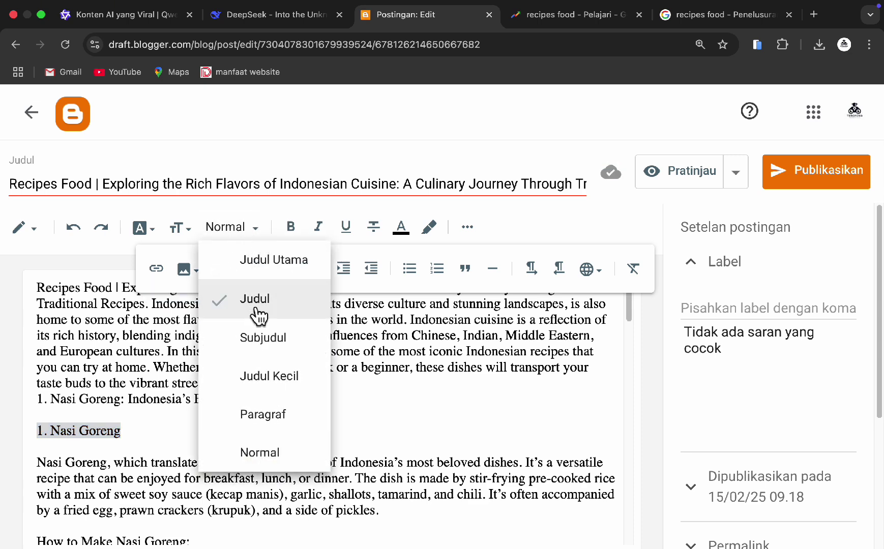
Format the line "How to Make Nasi Goreng:" as a subheading (Subjudul)
scroll(137, 429, down, 2)
scroll(135, 442, down, 3)
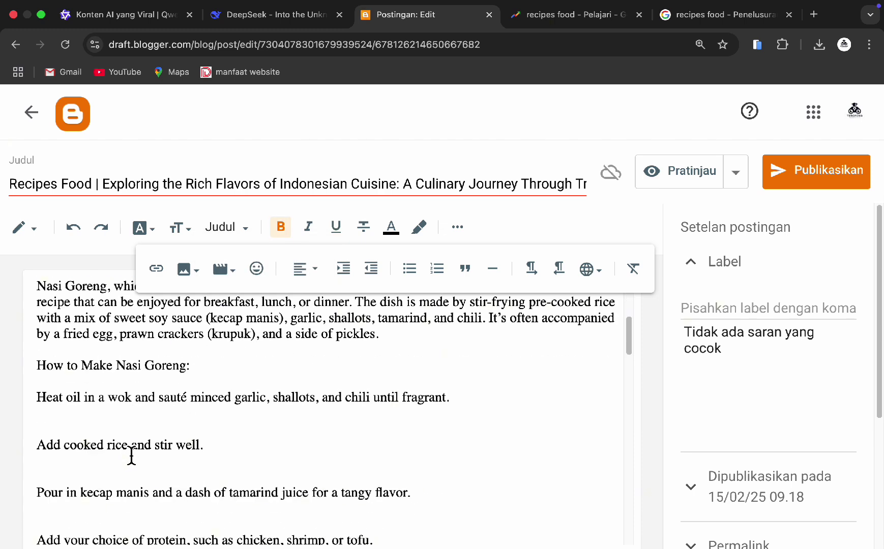
drag(191, 367, 20, 372)
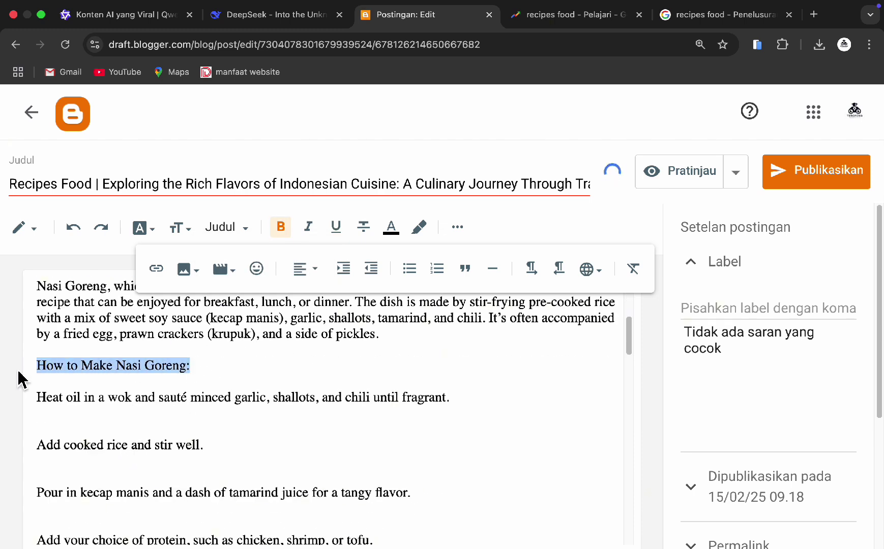
click(248, 230)
click(256, 339)
scroll(187, 389, down, 1)
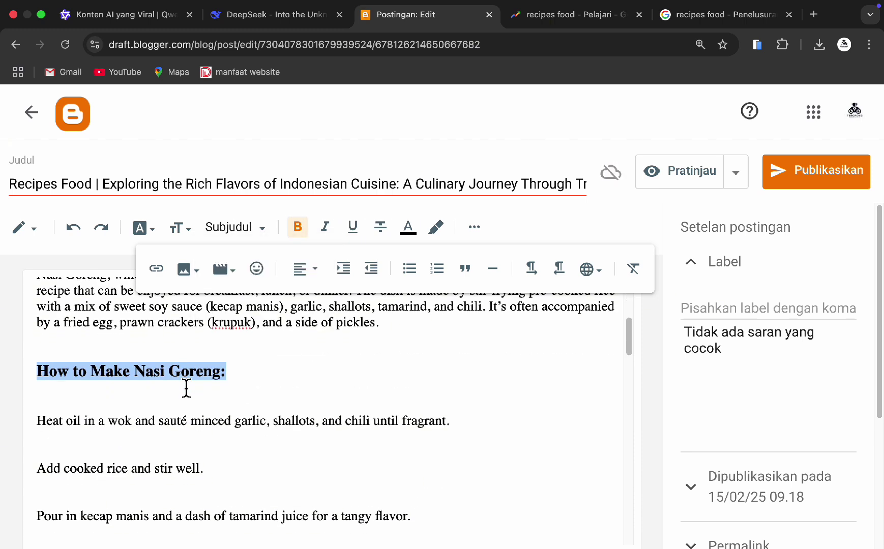
Remove extra empty lines below the "How to Make Nasi Goreng:" subheading and around the "Add cooked rice" instruction
click(136, 382)
key(BackSpace)
click(73, 415)
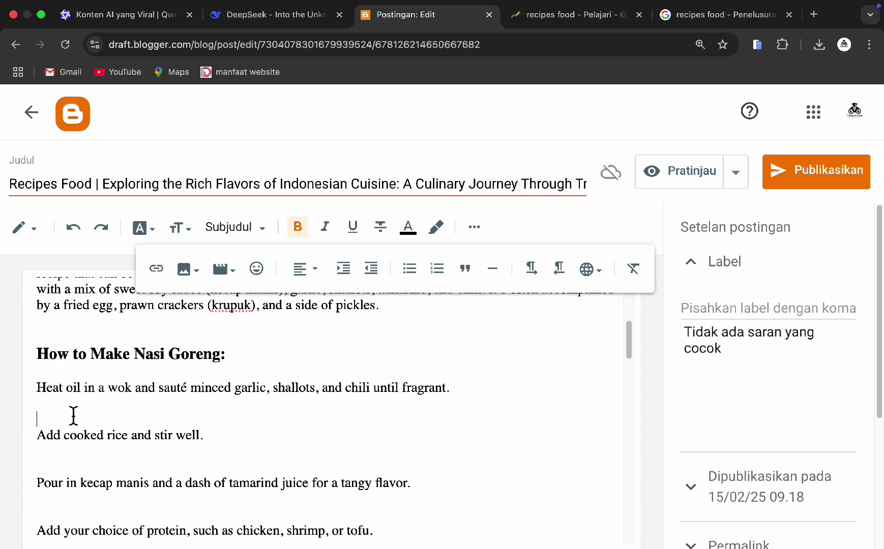
key(BackSpace)
key(BackSpace)
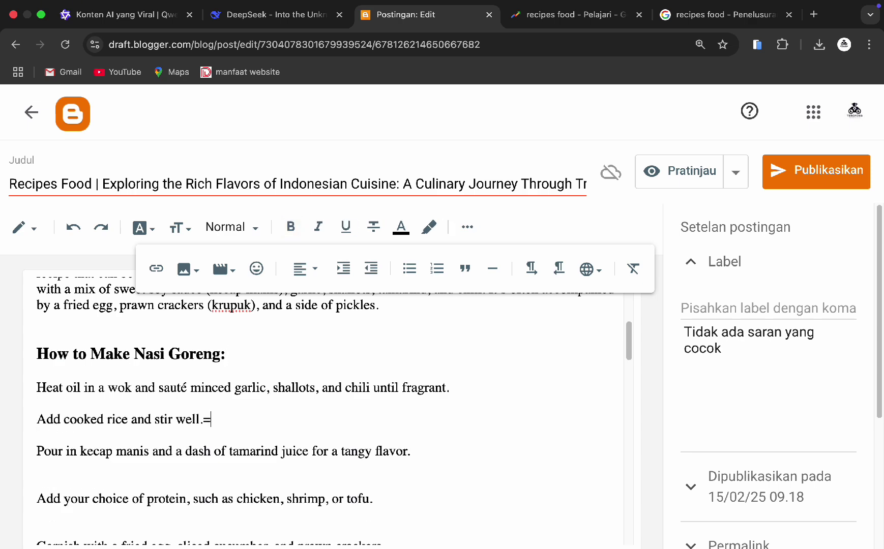
Turn the Nasi Goreng instructions from "Heat oil in a wok" to "Add your choice of protein" into a numbered list
scroll(47, 432, down, 1)
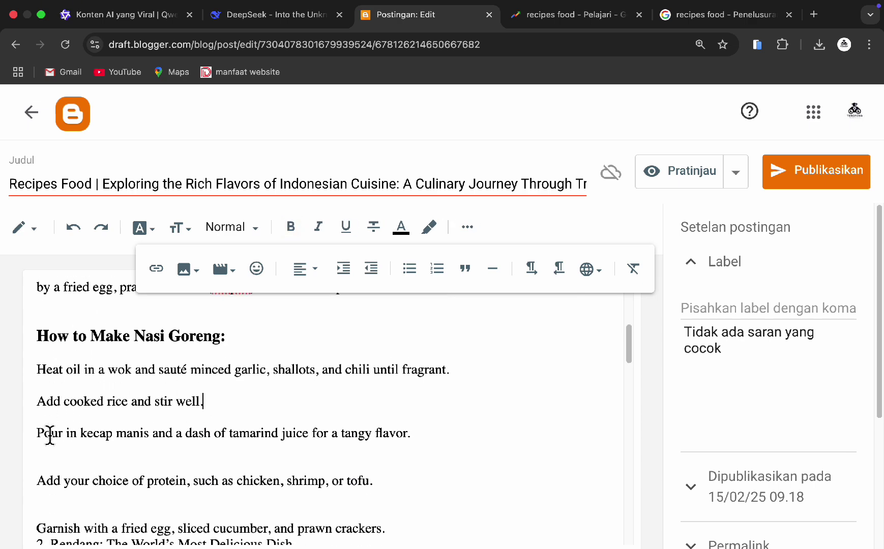
drag(38, 363, 314, 452)
drag(412, 472, 415, 484)
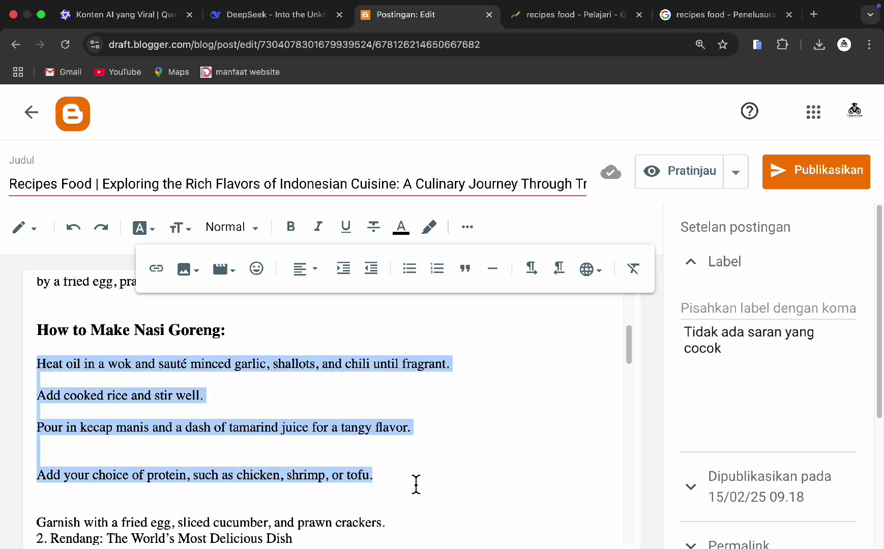
click(437, 269)
Delete the empty items from the numbered list of Nasi Goreng instructions
click(139, 413)
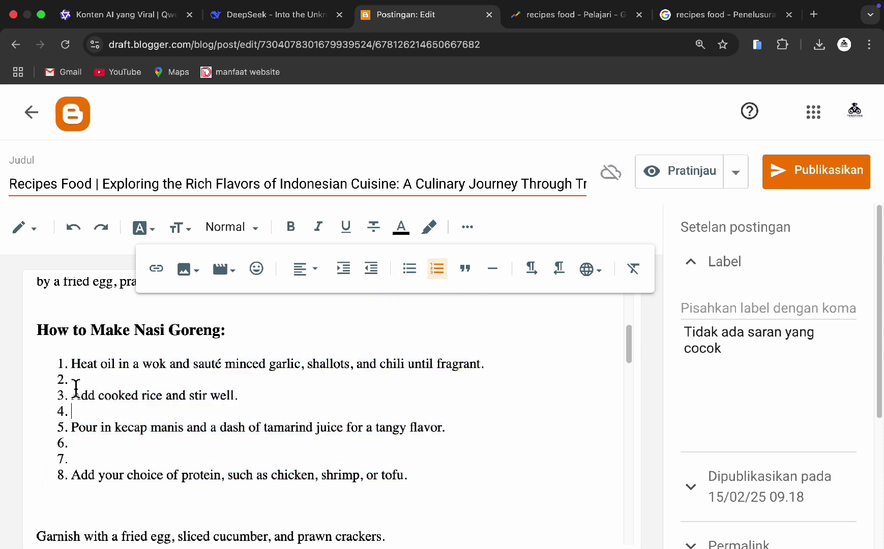
key(BackSpace)
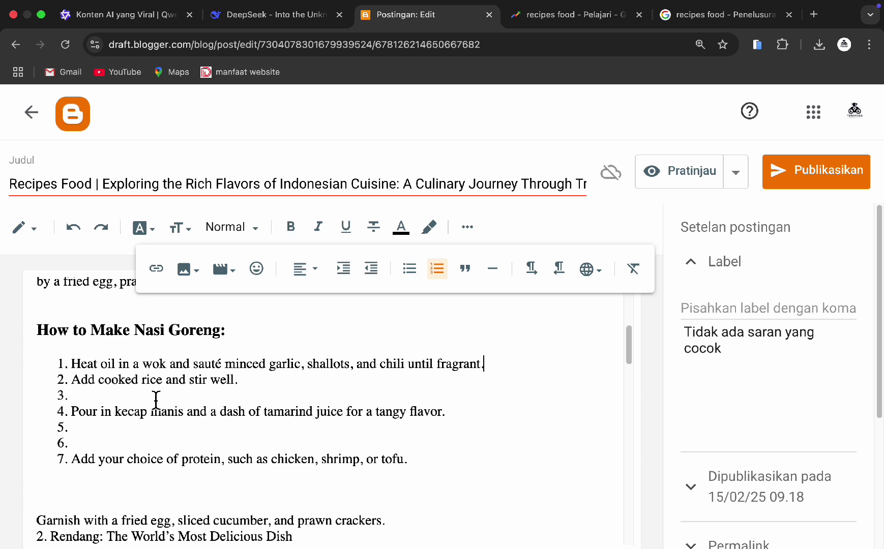
key(BackSpace)
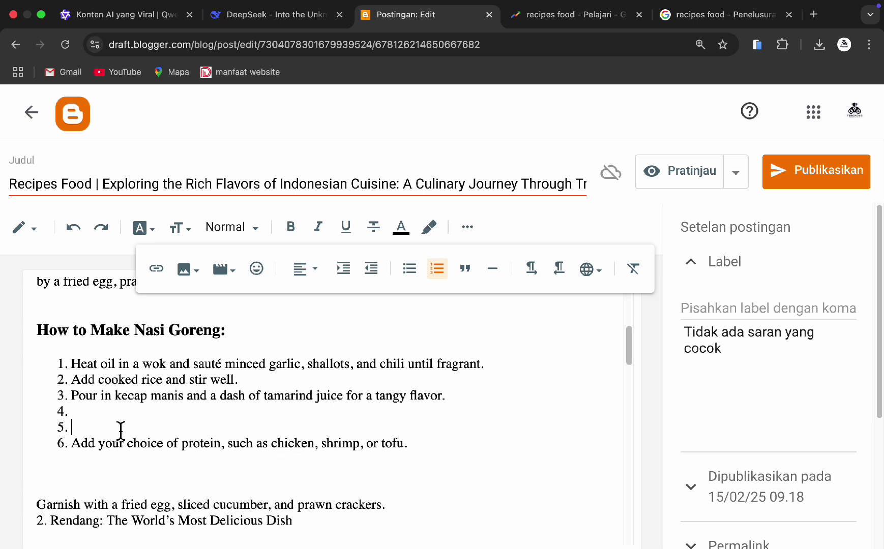
key(BackSpace)
key(BackSpace)
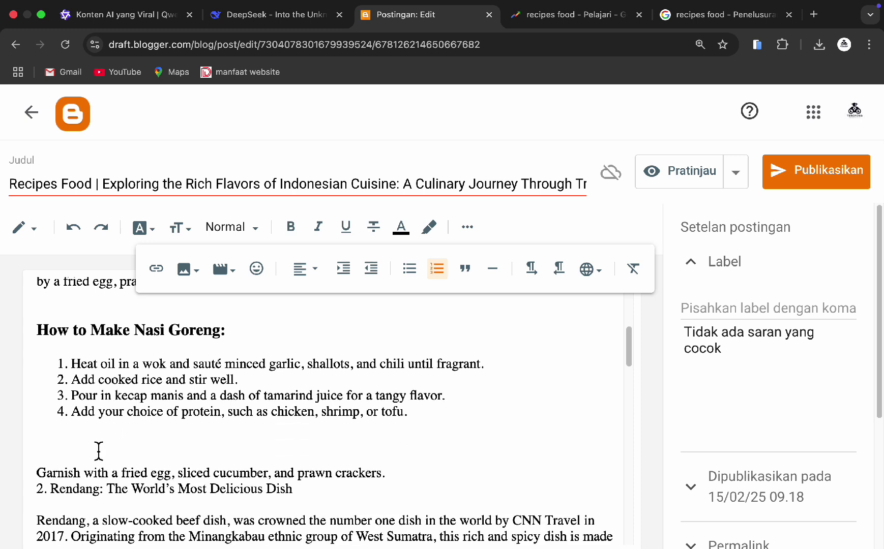
Remove the extra empty lines above the "Garnish with a fried egg" line and insert an empty line below it, before "2. Rendang"
key(BackSpace)
scroll(116, 434, down, 1)
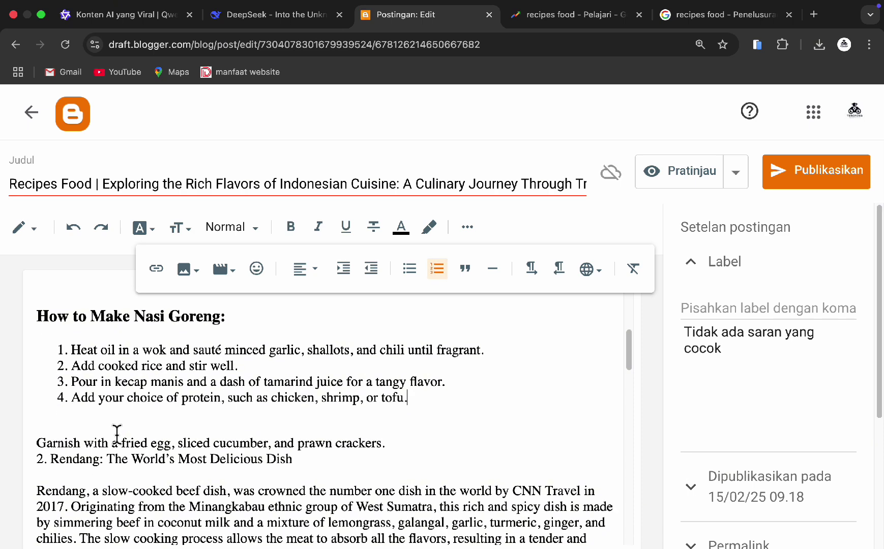
key(BackSpace)
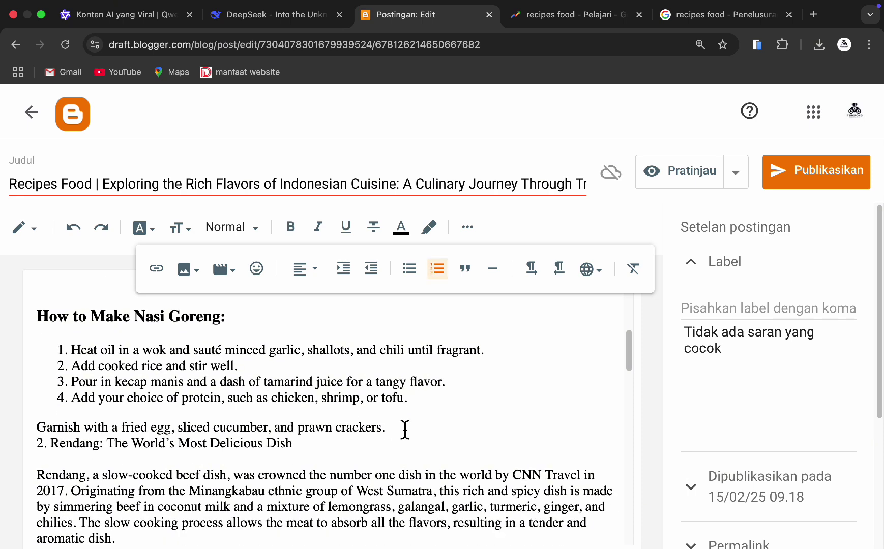
click(444, 431)
key(Return)
scroll(179, 465, down, 2)
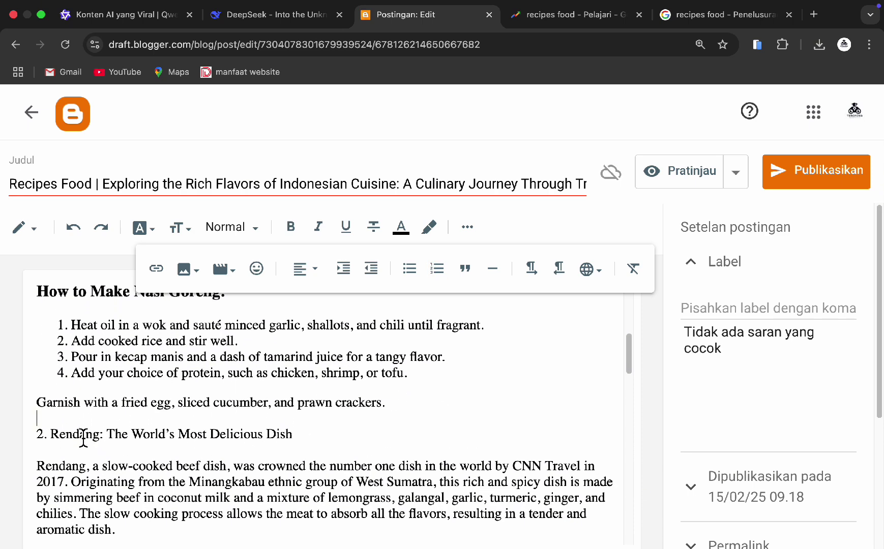
Format the "2. Rendang: The World's Most Delicious Dish" line as Judul and the "How to Make Rendang:" line as Subjudul
click(223, 228)
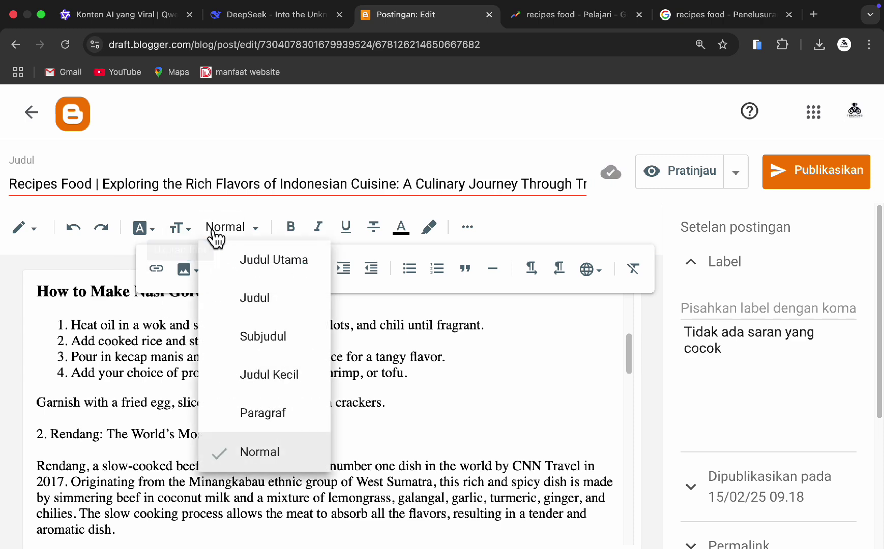
click(262, 312)
scroll(128, 381, down, 5)
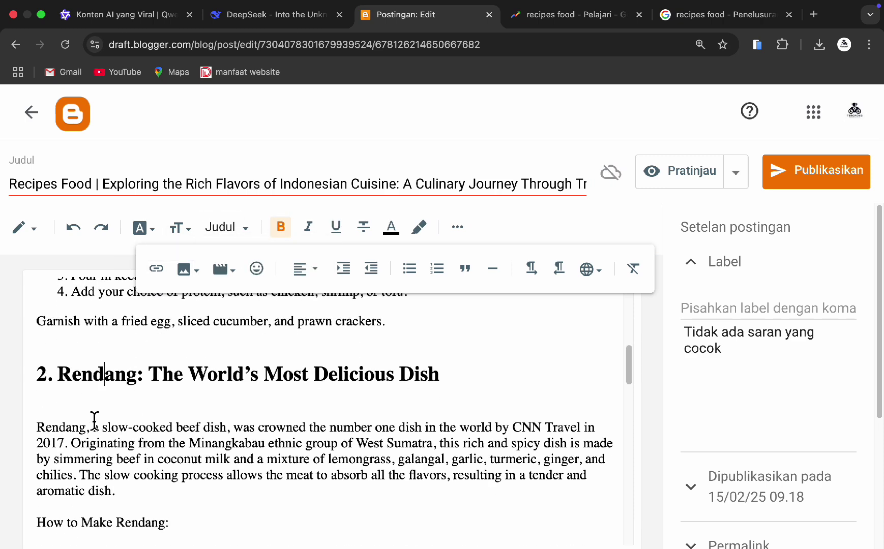
scroll(109, 412, down, 1)
drag(195, 505, 28, 506)
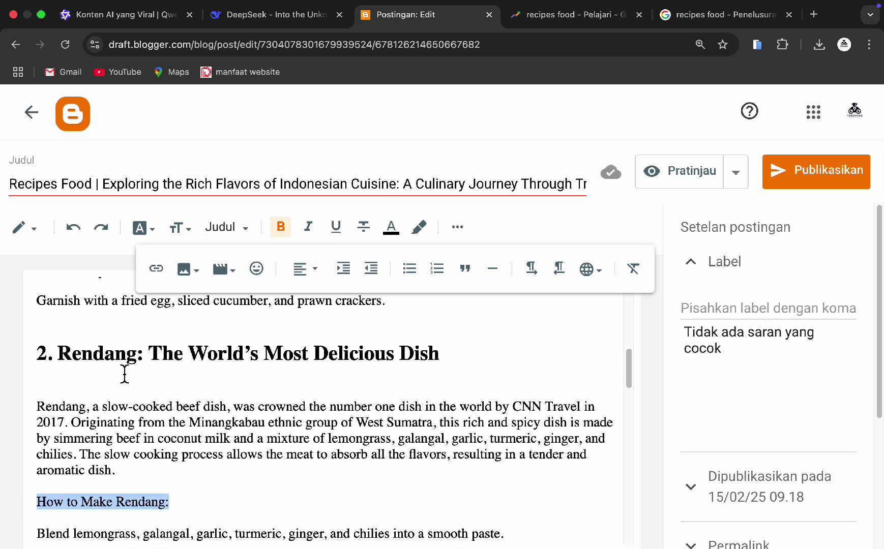
click(228, 230)
click(239, 335)
Turn the Rendang instructions from "Blend lemongrass" to "Add beef and simmer" into a numbered list
scroll(169, 336, down, 8)
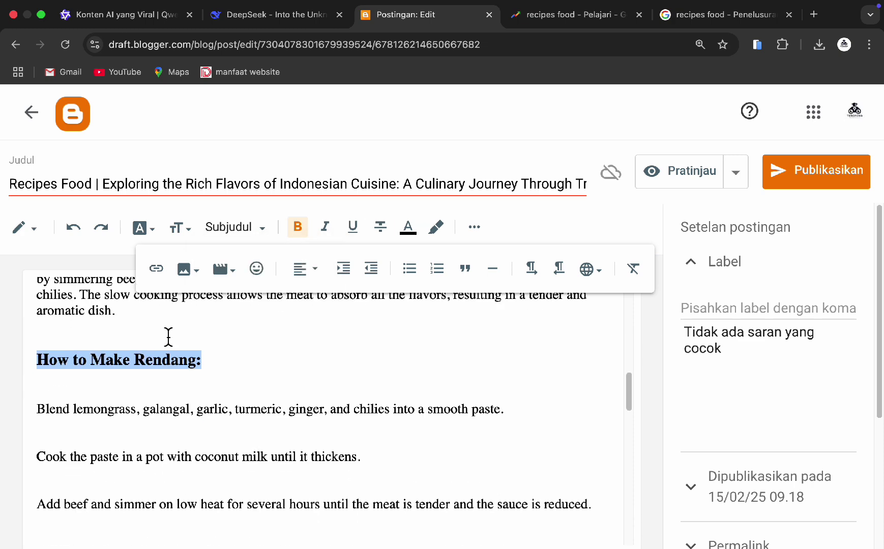
scroll(54, 401, down, 1)
drag(38, 384, 625, 483)
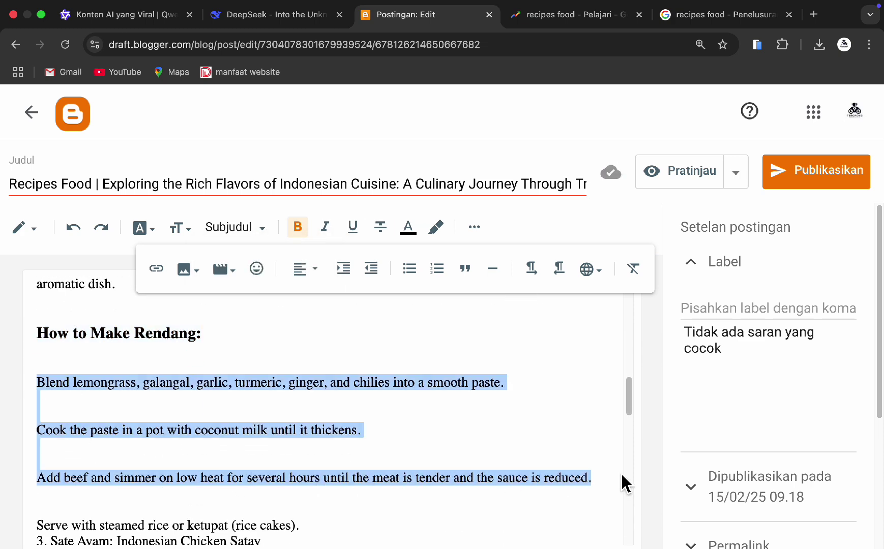
click(436, 269)
Delete the empty items from the numbered list of Rendang instructions
click(92, 432)
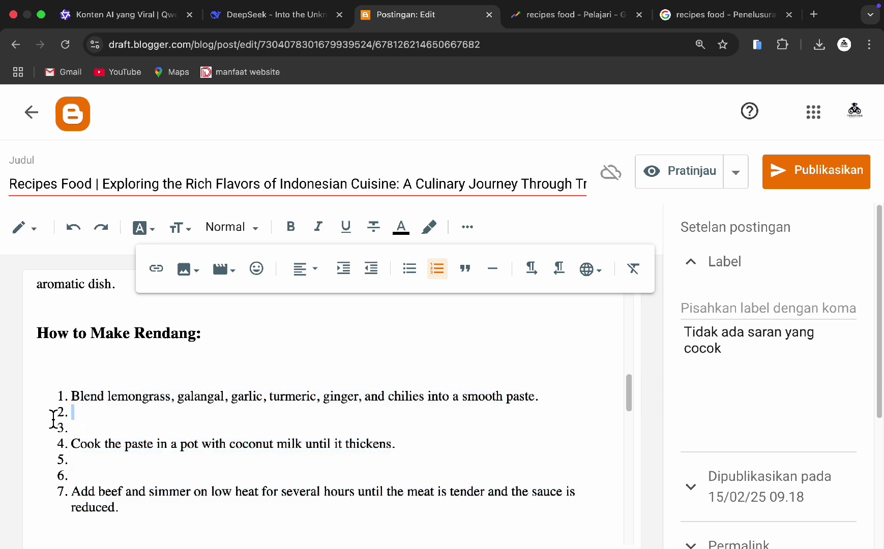
key(Delete)
key(BackSpace)
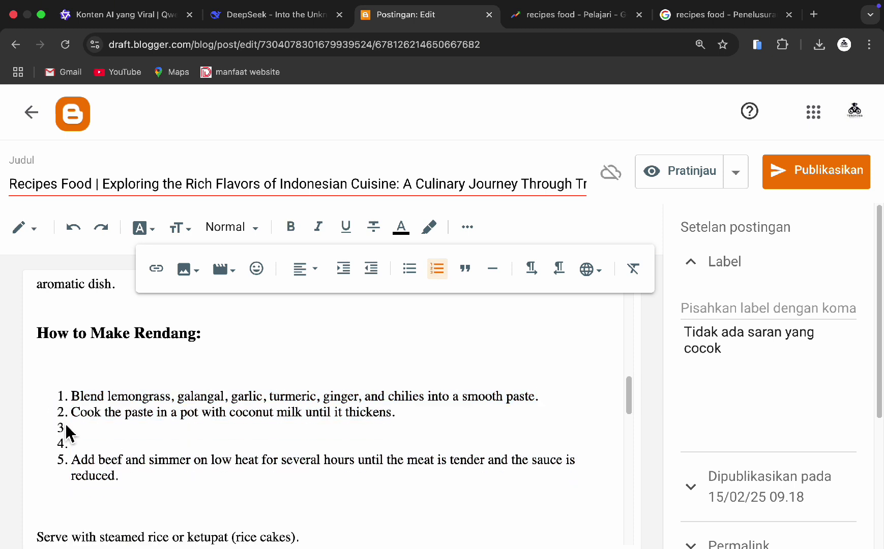
key(BackSpace)
key(BackSpace)
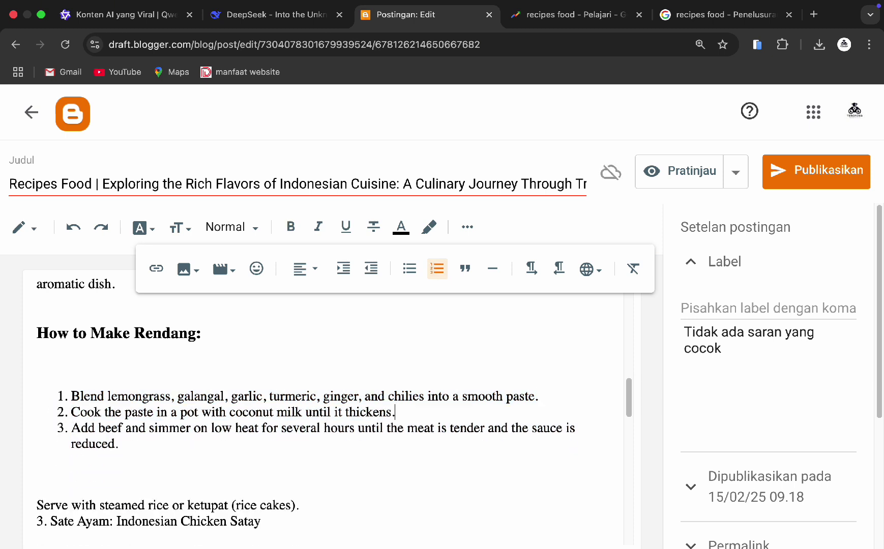
Remove the extra empty lines above "Serve with steamed rice or ketupat" and insert an empty line below it, before "3. Sate Ayam"
scroll(104, 489, down, 1)
click(102, 458)
key(BackSpace)
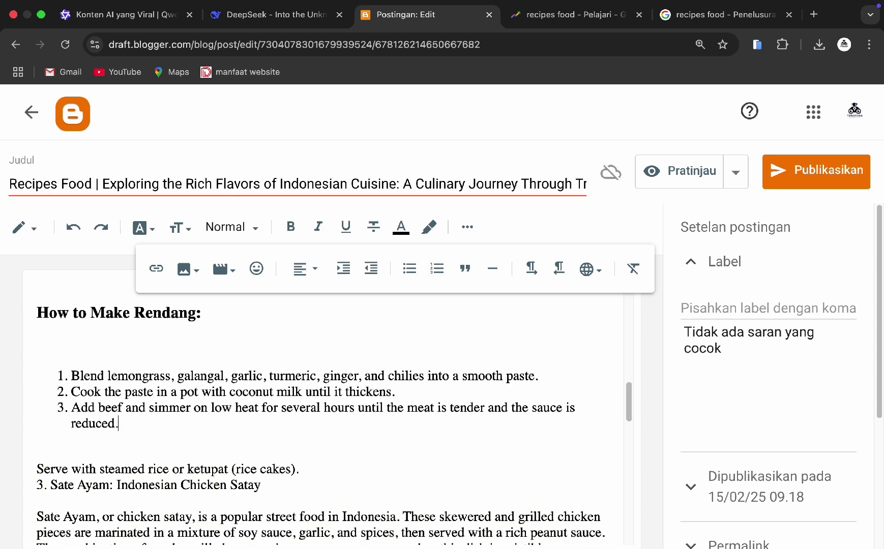
scroll(231, 456, down, 1)
click(338, 434)
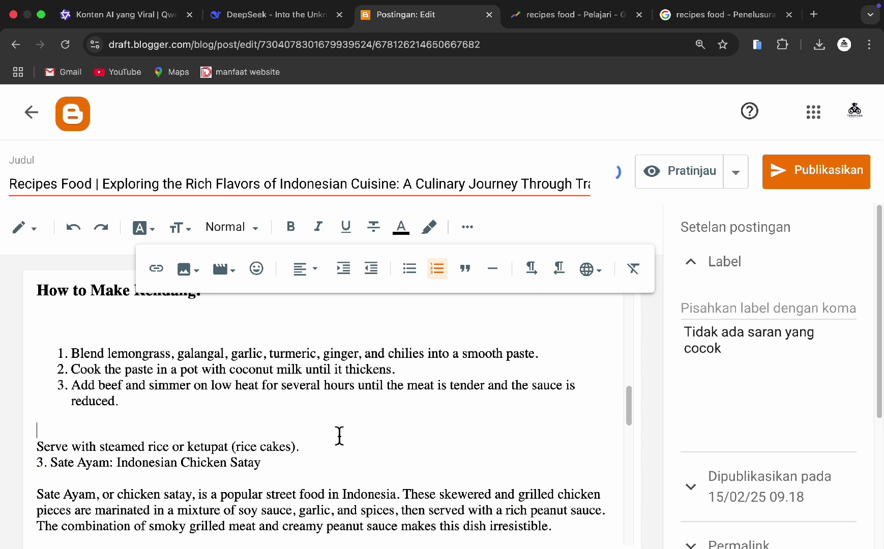
key(BackSpace)
click(320, 435)
key(Return)
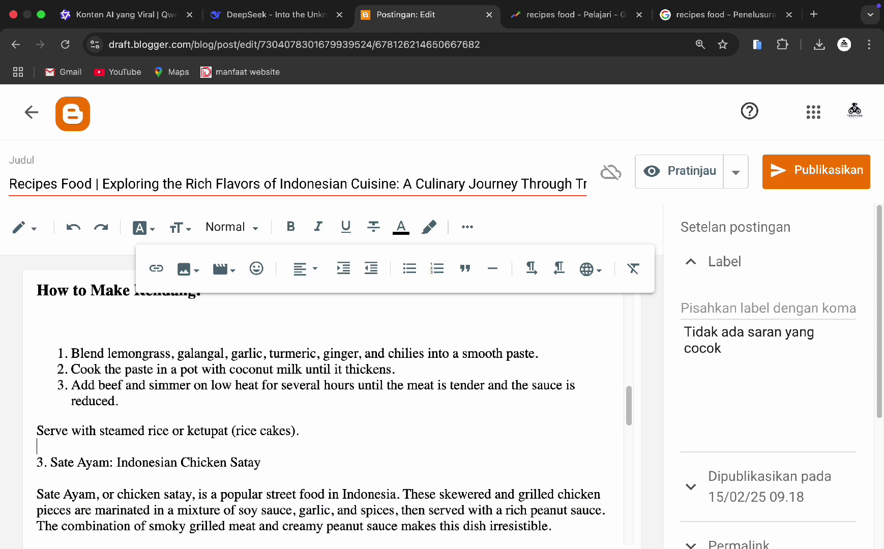
Format the "3. Sate Ayam: Indonesian Chicken Satay" line as Judul and remove the extra empty line below it
scroll(255, 442, down, 5)
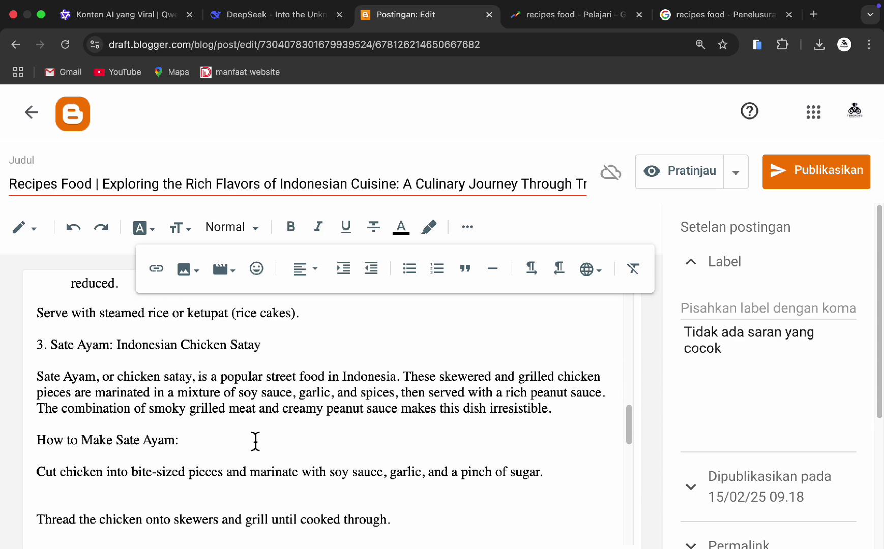
click(244, 231)
click(262, 305)
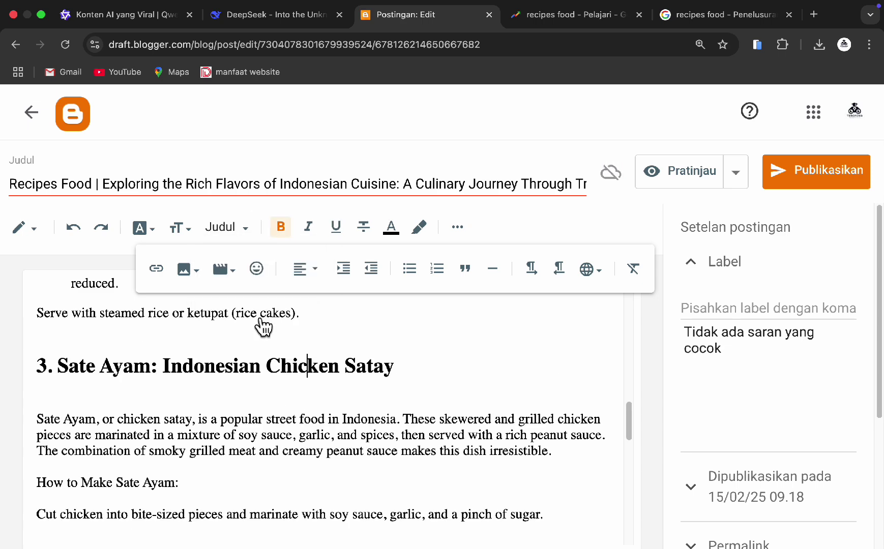
click(201, 401)
key(BackSpace)
Format the "How to Make Sate Ayam:" line as Subjudul
scroll(184, 420, down, 1)
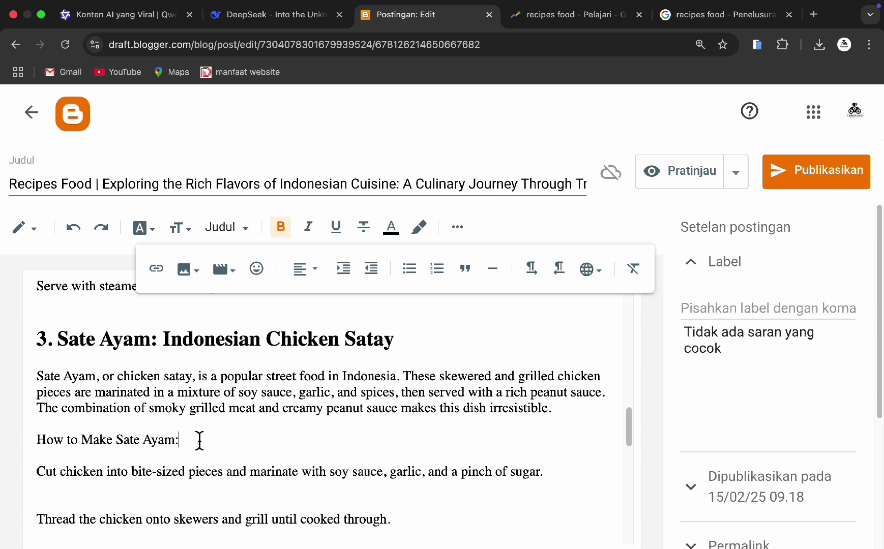
click(256, 231)
click(258, 340)
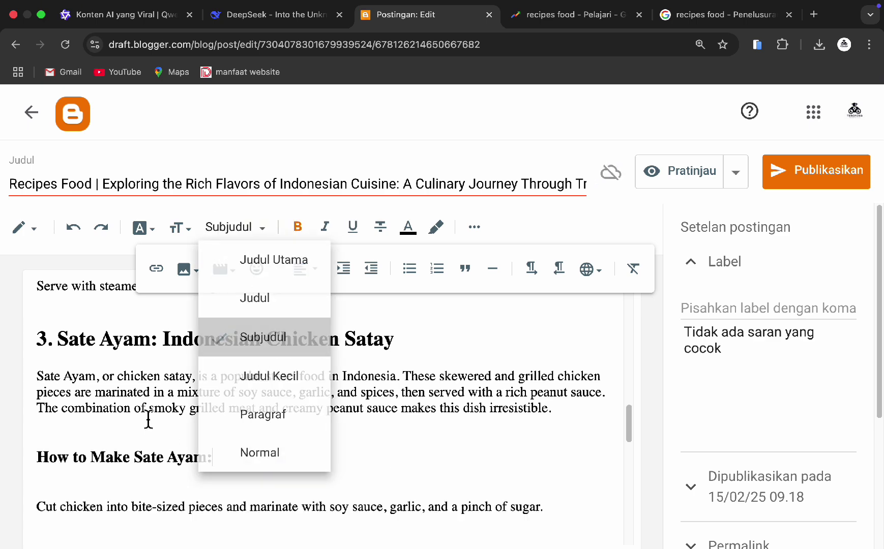
Turn the Sate Ayam instructions from "Cut chicken into bite-sized pieces" to "For the peanut sauce" into a numbered list
scroll(148, 420, down, 3)
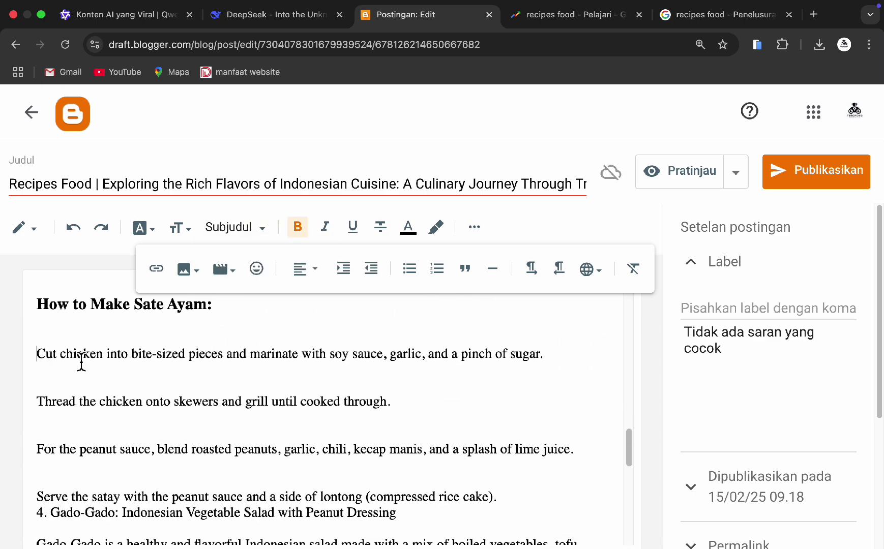
drag(82, 362, 579, 450)
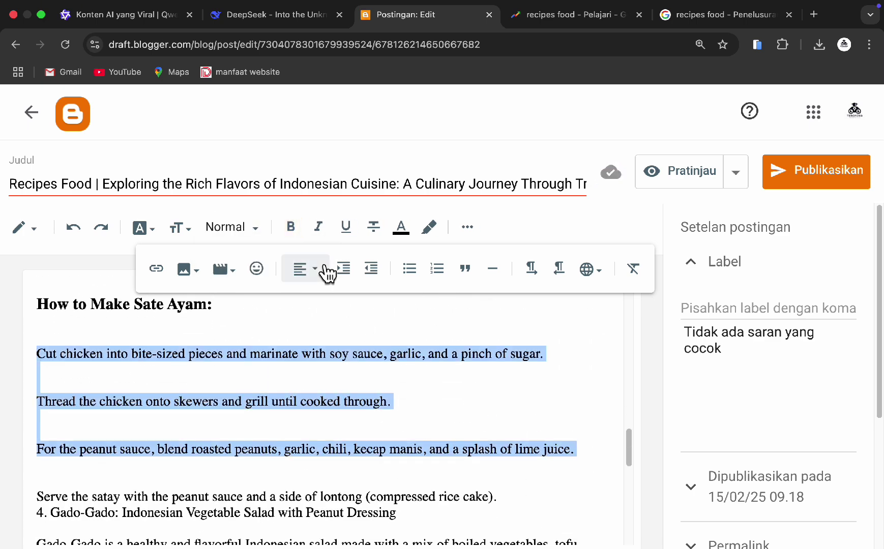
click(437, 269)
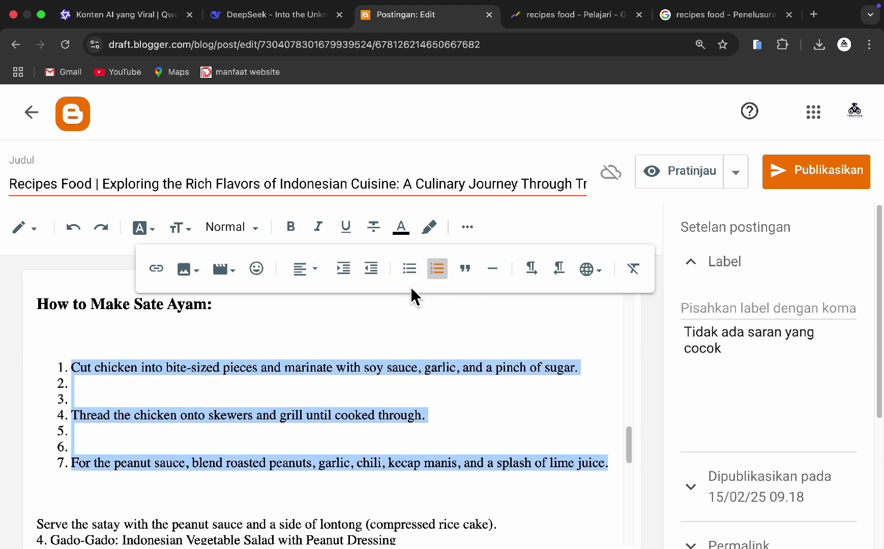
Delete the empty items from the numbered list of Sate Ayam instructions
click(121, 406)
key(BackSpace)
key(BackSpace)
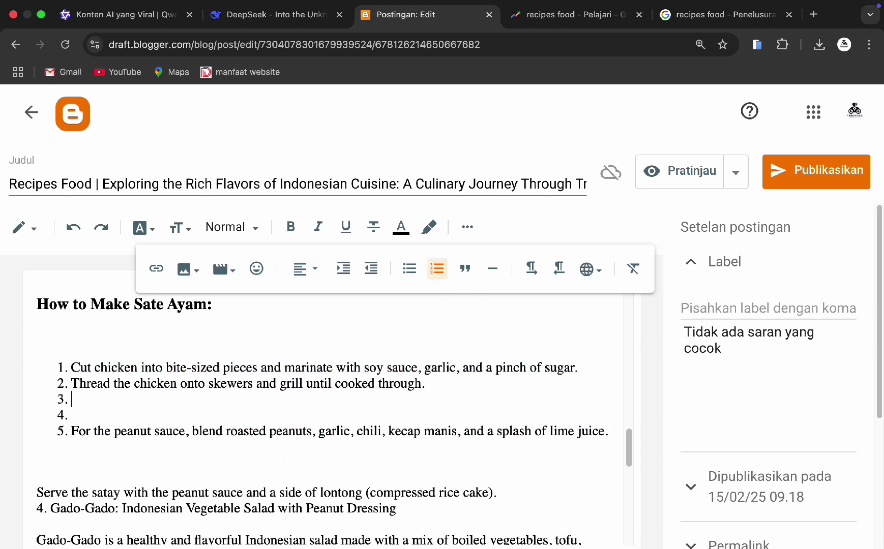
key(BackSpace)
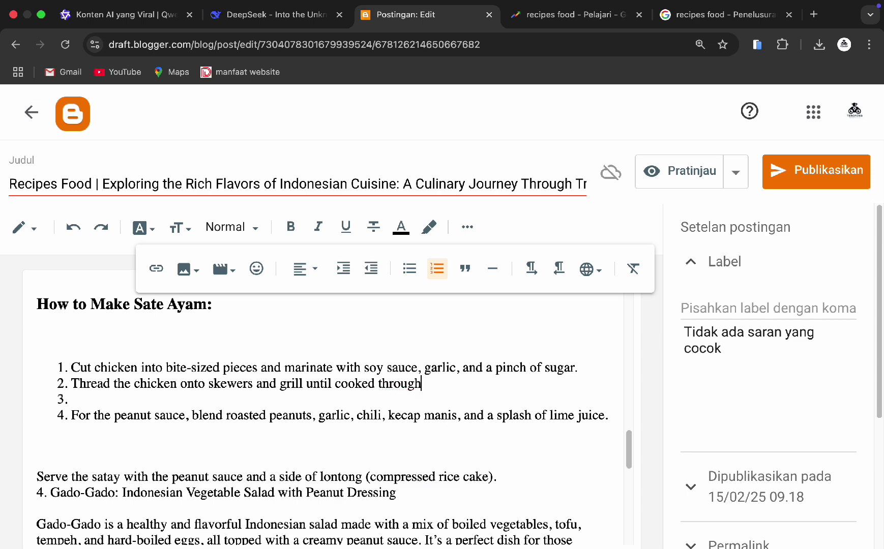
key(BackSpace)
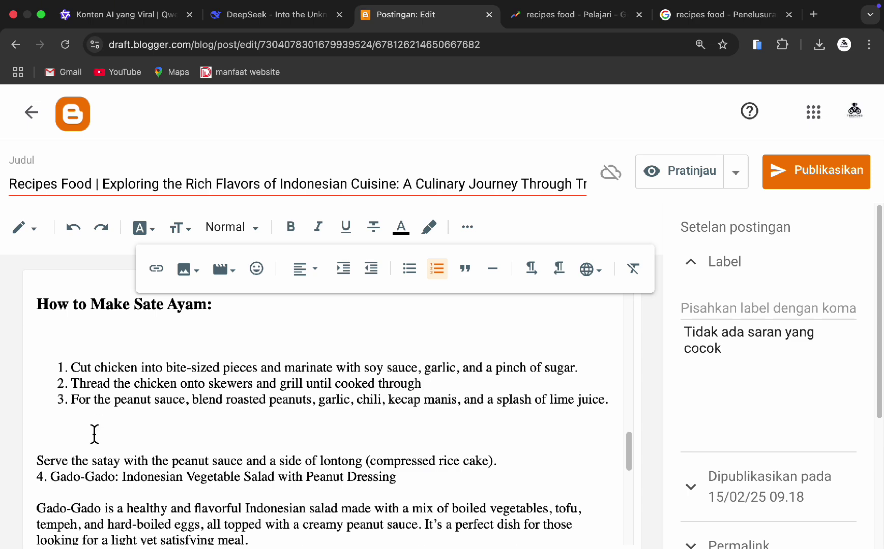
Remove the extra empty lines above and below the Sate Ayam list and insert an empty line before "4. Gado-Gado"
key(BackSpace)
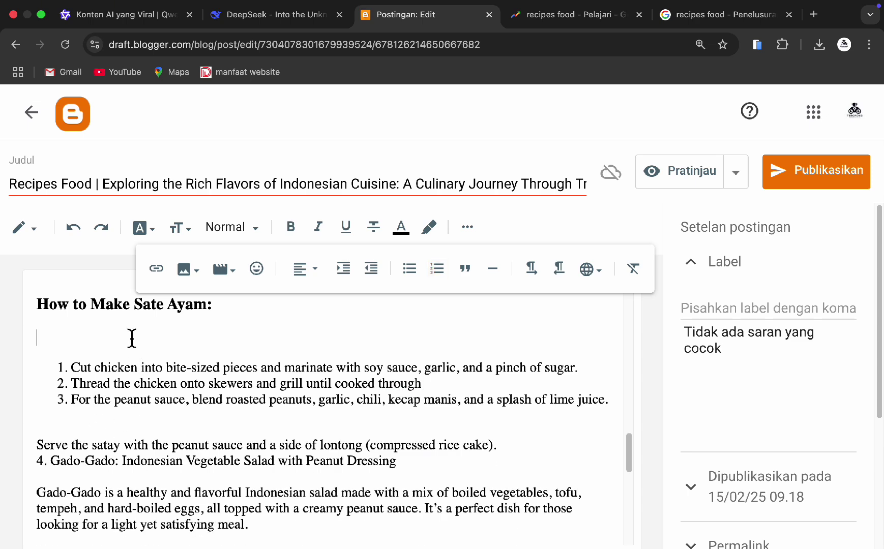
key(BackSpace)
click(100, 398)
key(BackSpace)
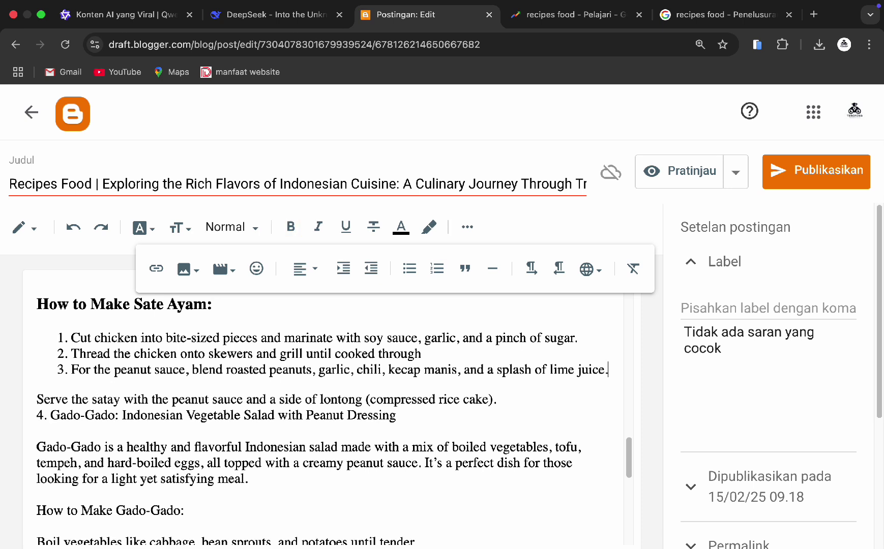
click(598, 413)
key(Return)
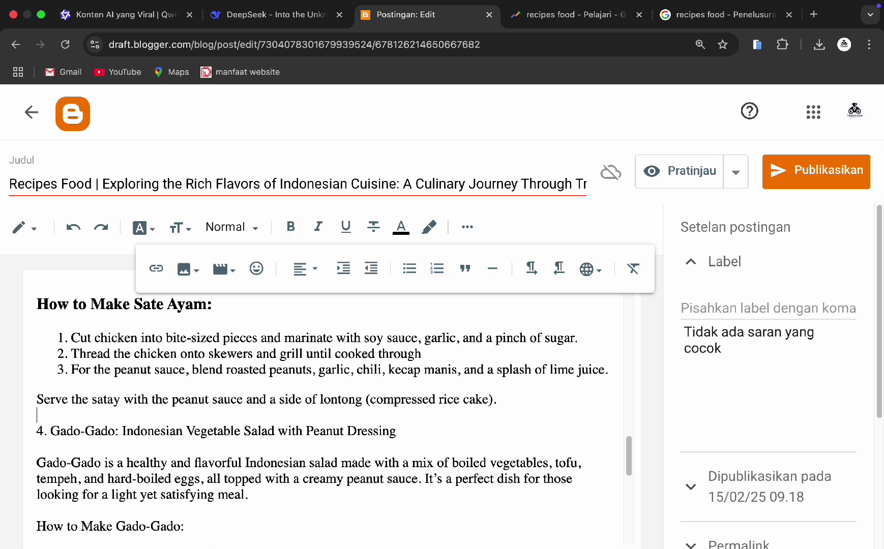
Format the "4. Gado-Gado: Indonesian Vegetable Salad with Peanut Dressing" line as Judul and remove the extra empty line below it
click(246, 229)
click(248, 302)
scroll(122, 458, down, 1)
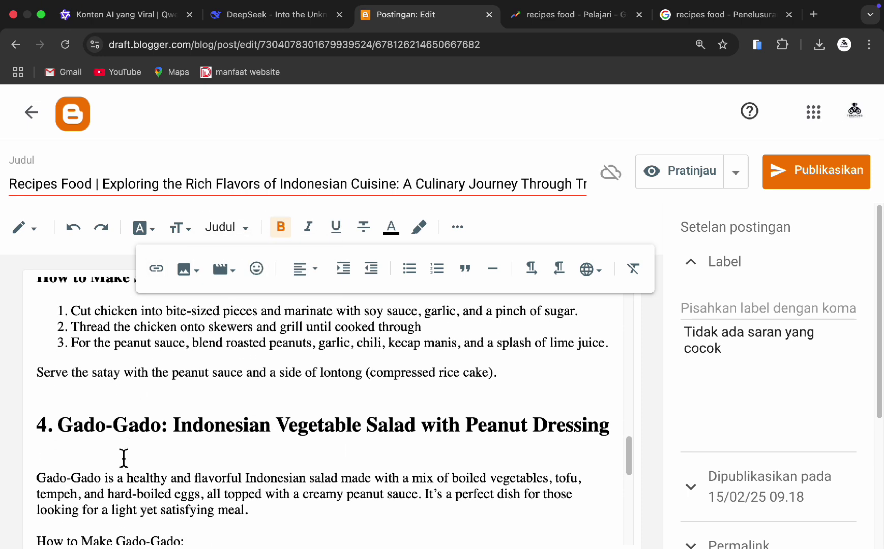
click(166, 438)
key(BackSpace)
Format the "How to Make Gado-Gado:" line as Subjudul and remove the extra empty line below it
scroll(172, 438, down, 1)
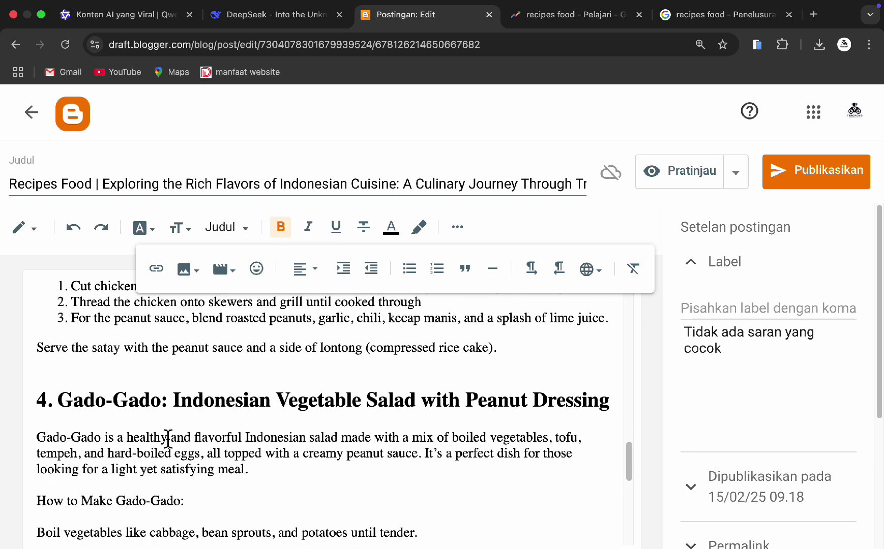
click(138, 497)
click(235, 229)
click(269, 340)
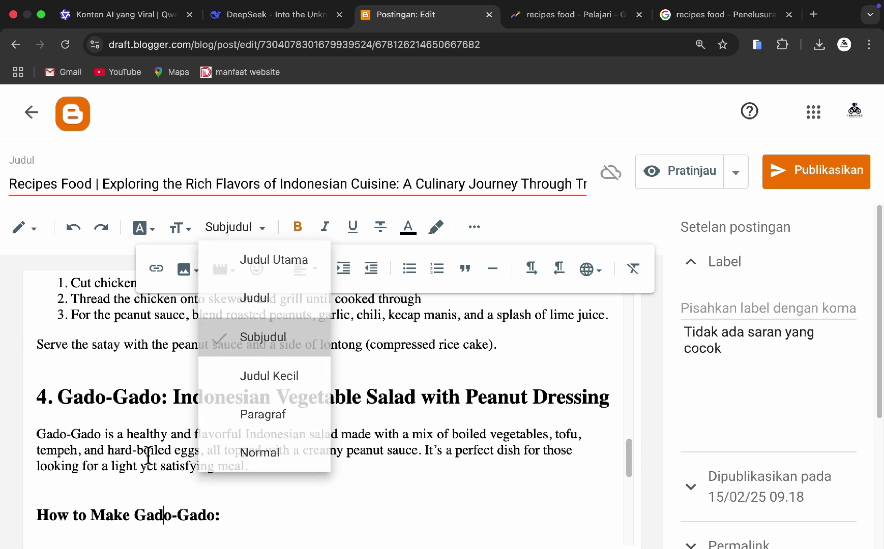
scroll(145, 451, down, 4)
key(BackSpace)
Turn the Gado-Gado instructions from "Boil vegetables" to "Arrange the vegetables" into a numbered list
scroll(113, 420, down, 4)
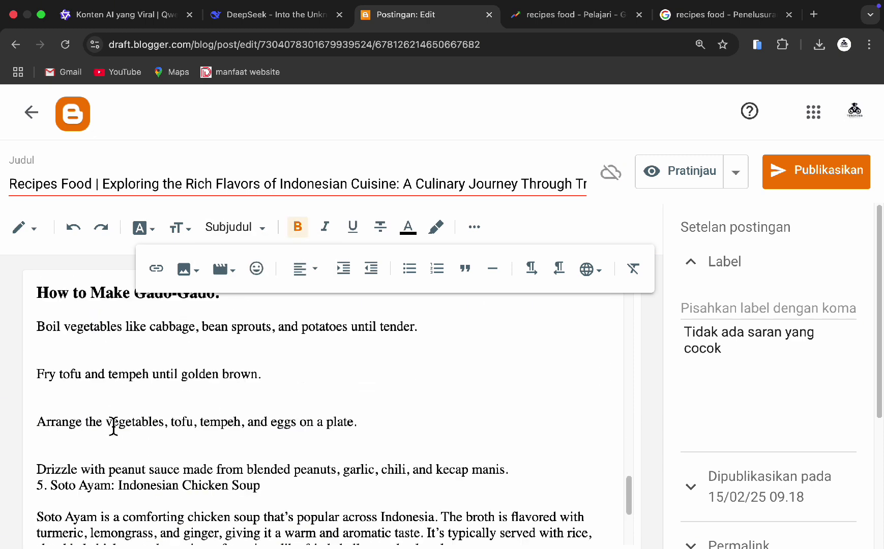
drag(39, 326, 420, 431)
click(438, 270)
Delete the empty items from the numbered list of Gado-Gado instructions
click(168, 357)
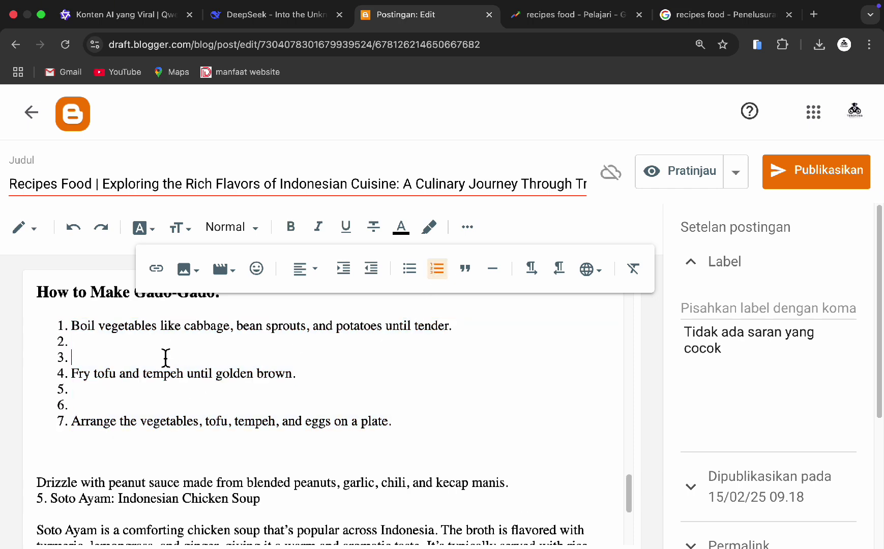
key(BackSpace)
key(BackSpace)
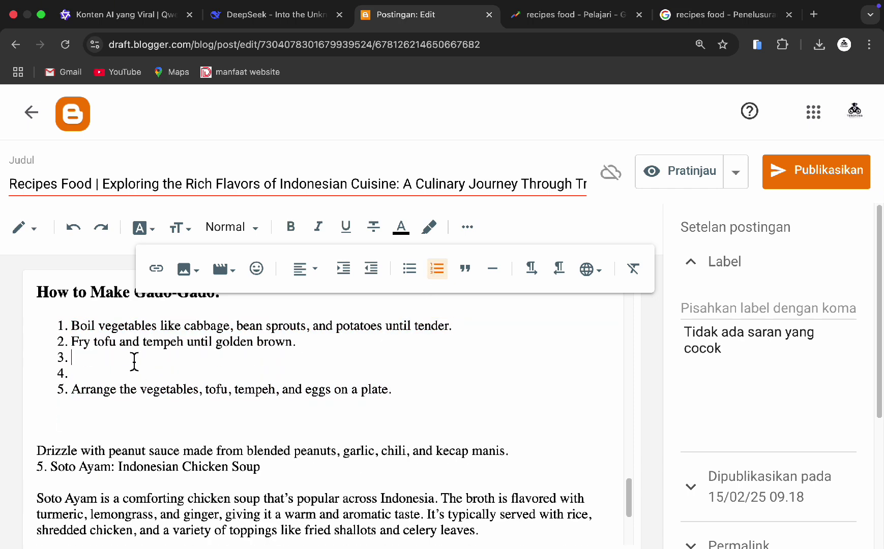
key(BackSpace)
key(BackSpace)
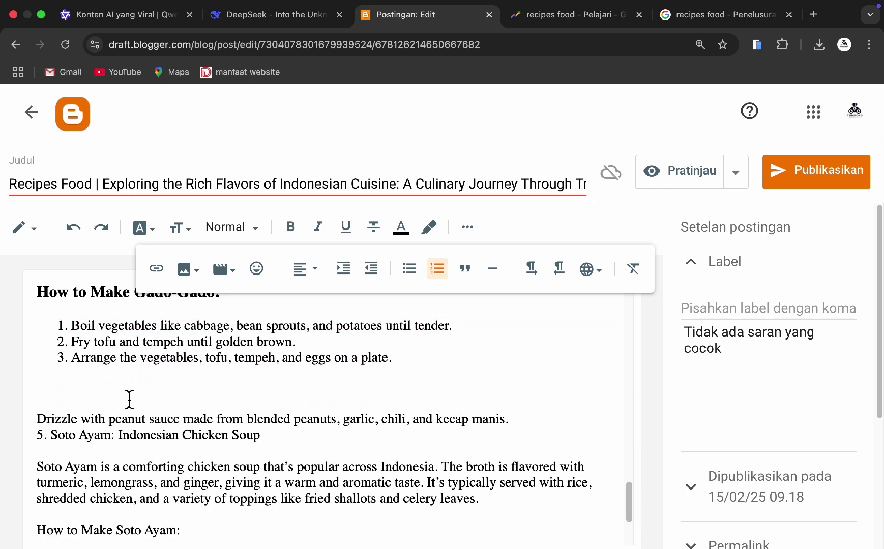
Remove one extra empty line above "Drizzle with peanut sauce" and insert an empty line below it, before "5. Soto Ayam"
click(129, 399)
key(BackSpace)
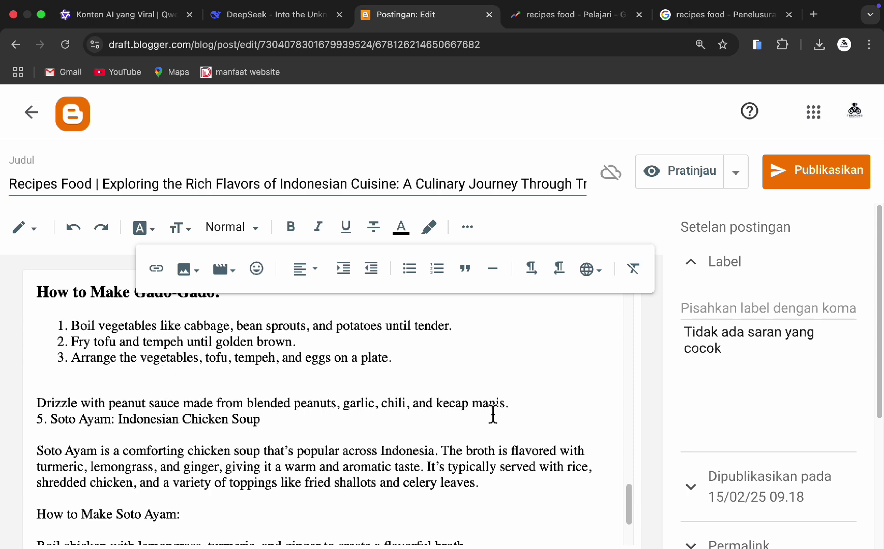
key(Return)
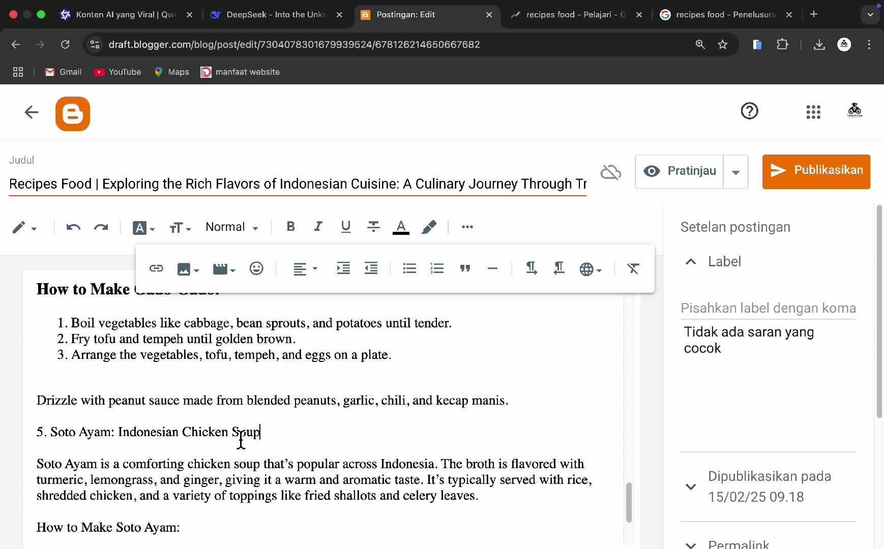
Format the "5. Soto Ayam: Indonesian Chicken Soup" line as Judul and remove the extra empty line below it
click(232, 227)
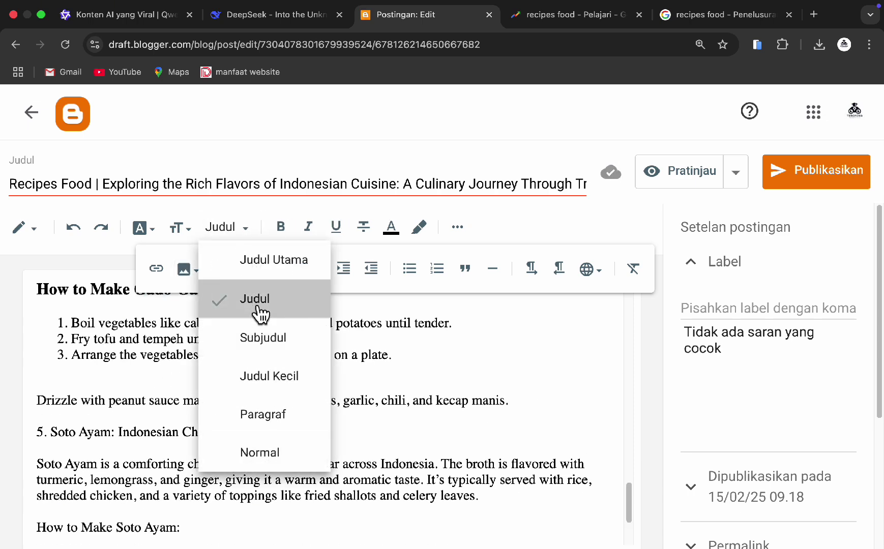
click(257, 303)
click(125, 488)
key(BackSpace)
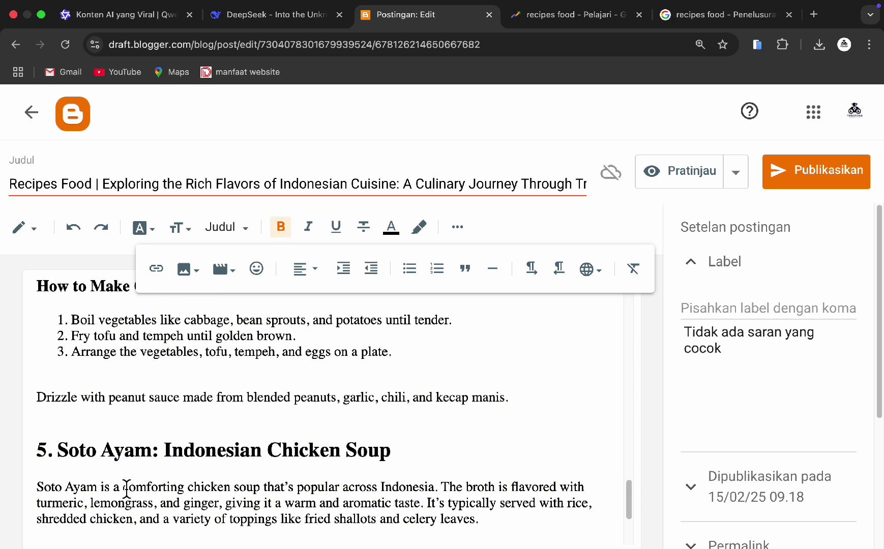
Format the "How to Make Soto Ayam:" line as Subjudul and remove the extra empty line below it
scroll(126, 490, down, 1)
scroll(126, 490, down, 2)
click(203, 318)
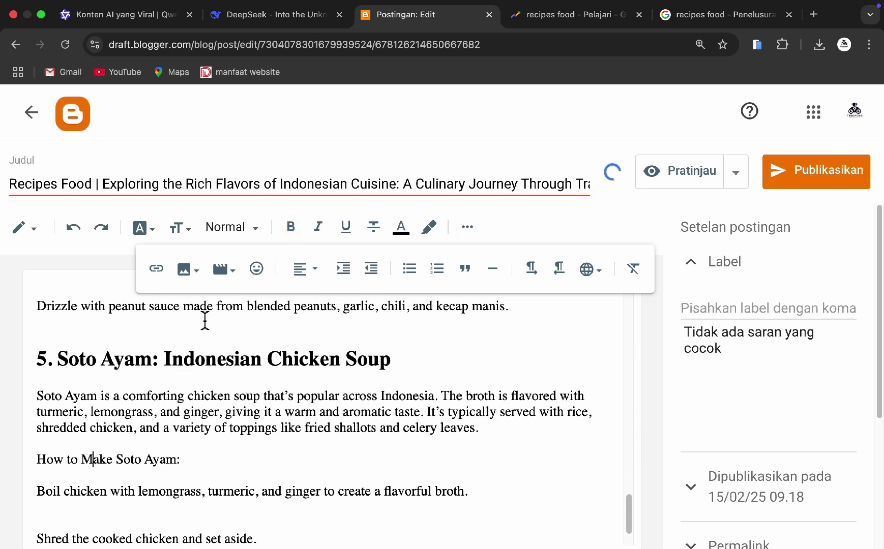
click(235, 237)
click(250, 351)
scroll(126, 450, down, 1)
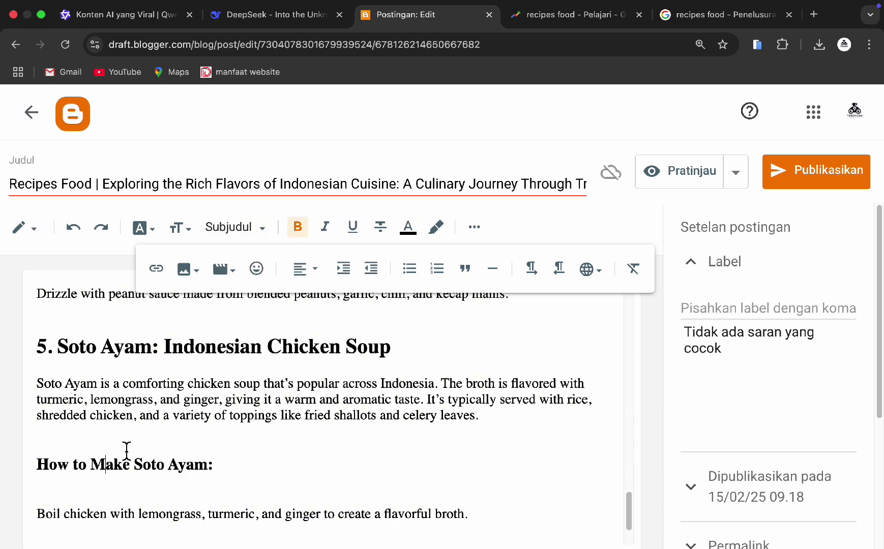
click(81, 482)
key(BackSpace)
Turn the Soto Ayam instructions from "Boil chicken" to "Serve the soup" into a numbered list and delete its empty items
scroll(75, 480, down, 1)
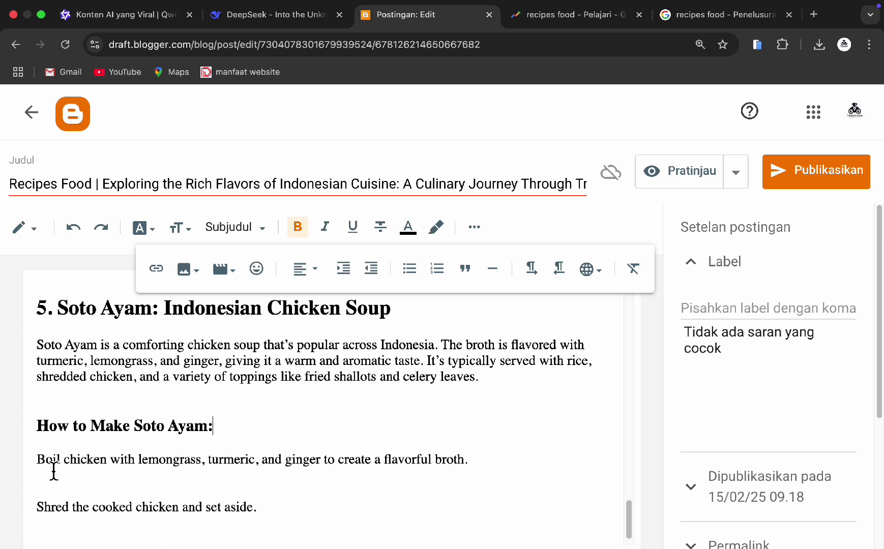
drag(38, 460, 113, 547)
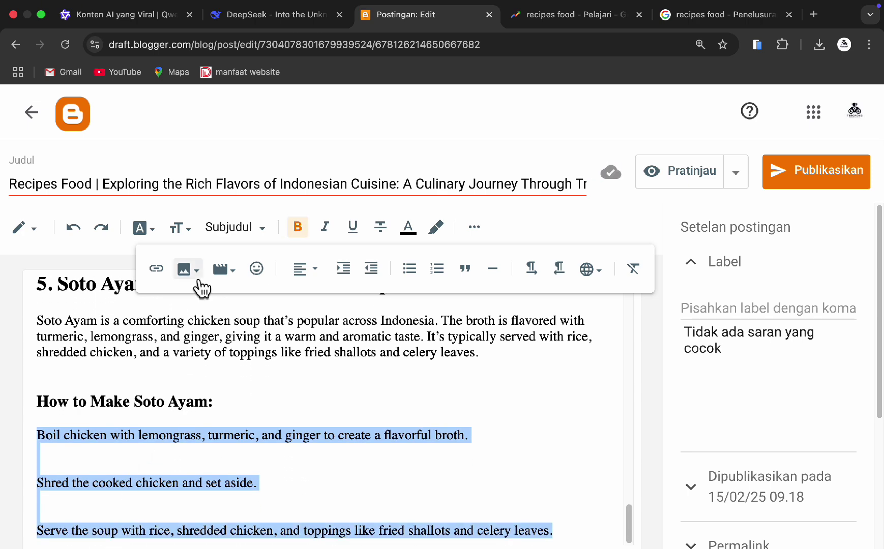
click(440, 276)
click(189, 454)
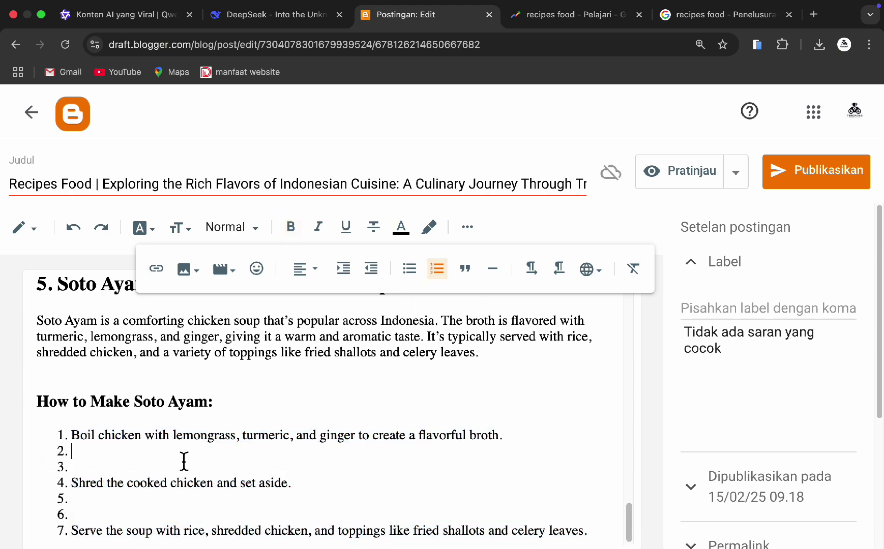
key(BackSpace)
key(BackSpace)
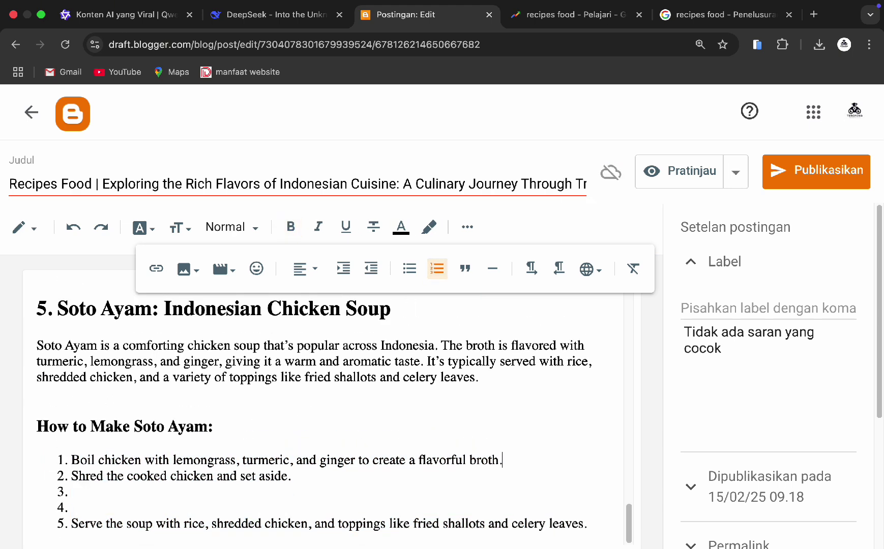
key(BackSpace)
key(BackSpace)
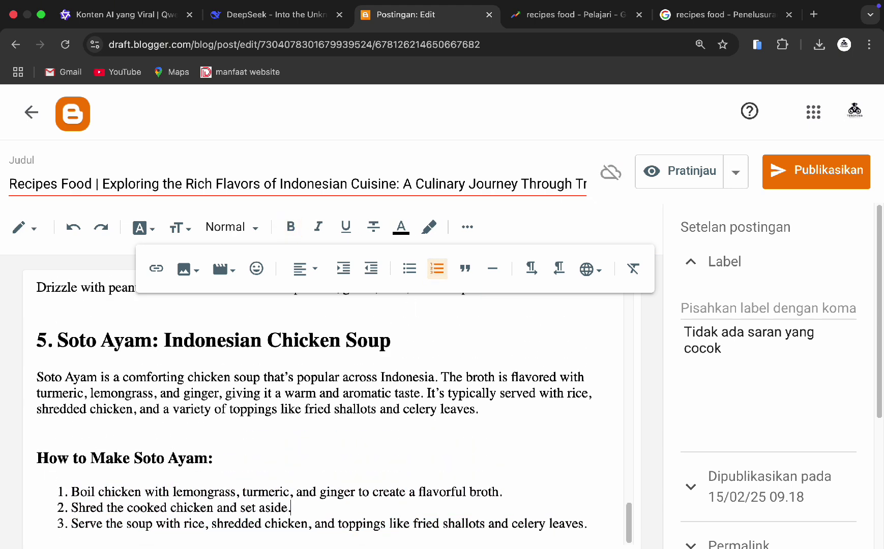
Replace the empty line below the "1. Nasi Goreng" heading with a new empty Normal line
scroll(193, 376, up, 20)
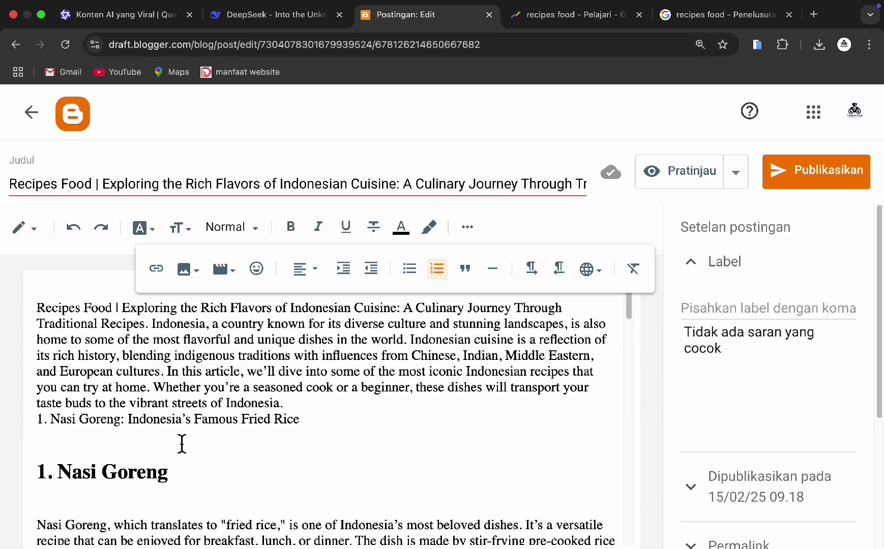
scroll(173, 450, down, 1)
key(BackSpace)
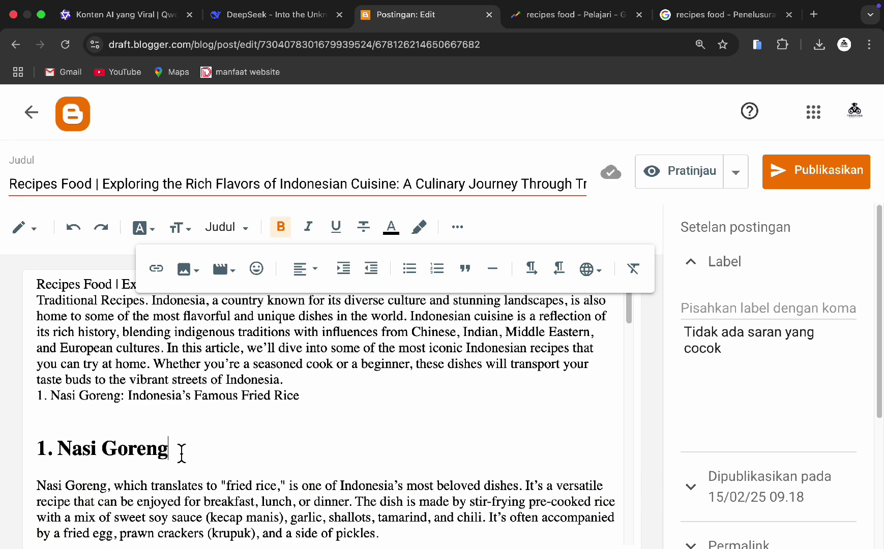
key(Return)
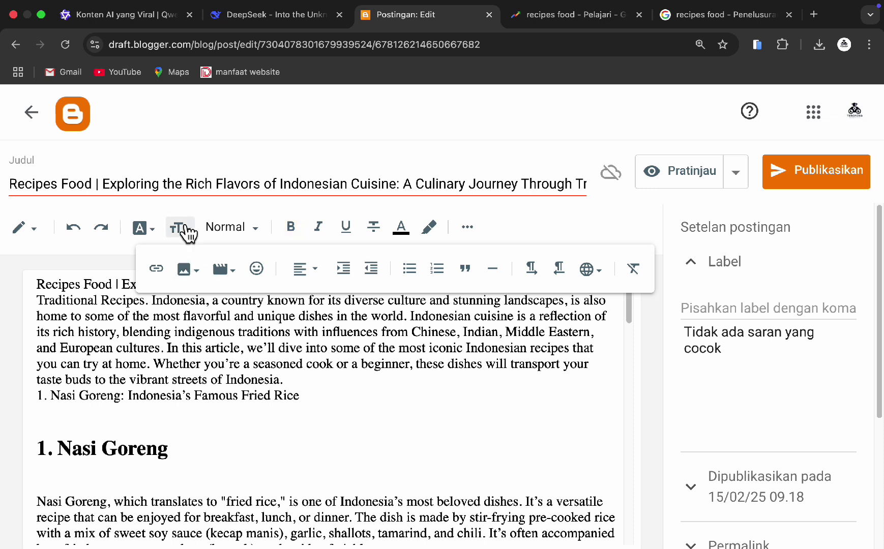
click(194, 272)
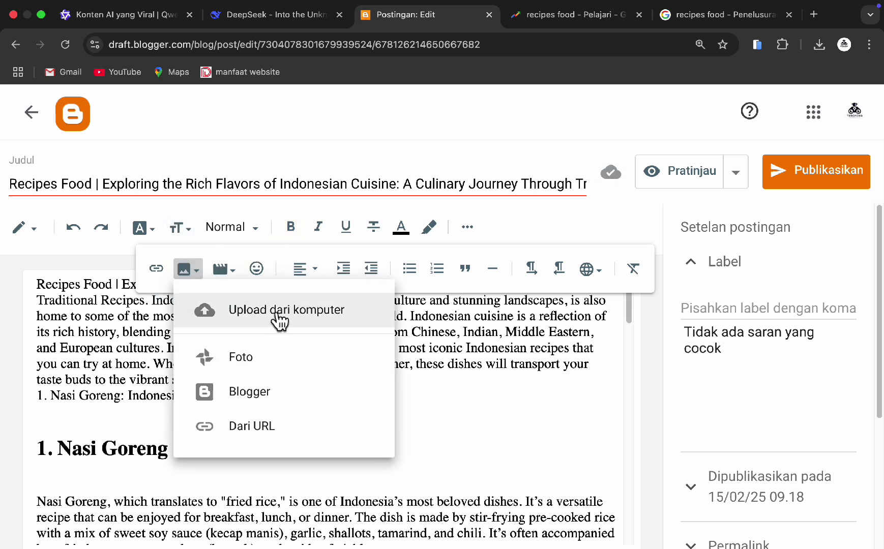
click(282, 369)
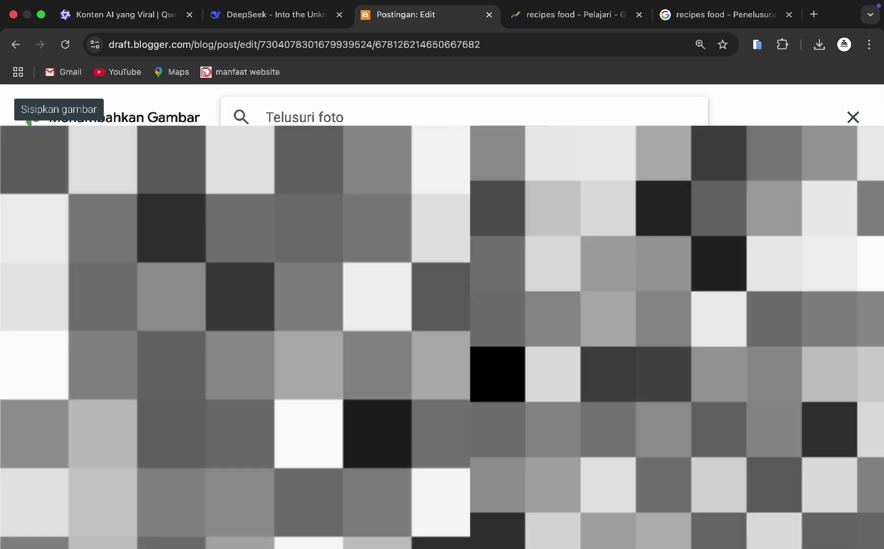
click(852, 117)
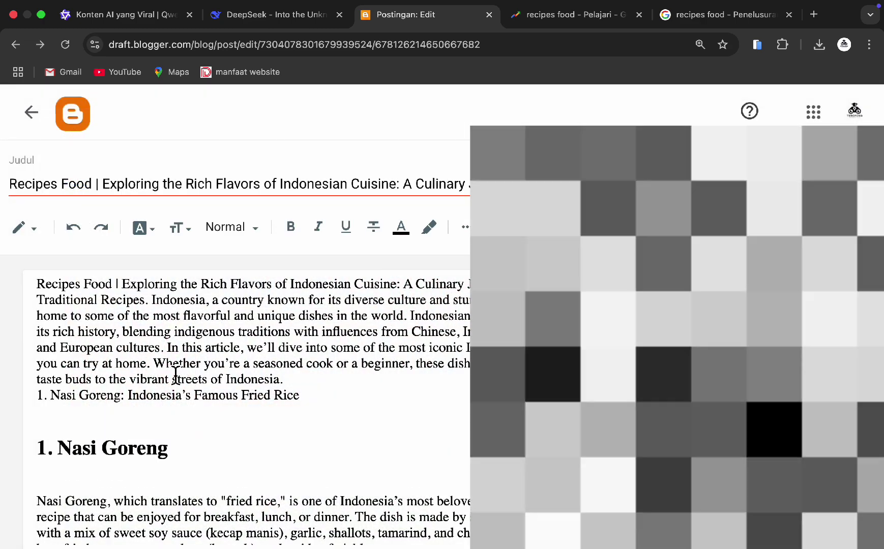
scroll(170, 383, down, 3)
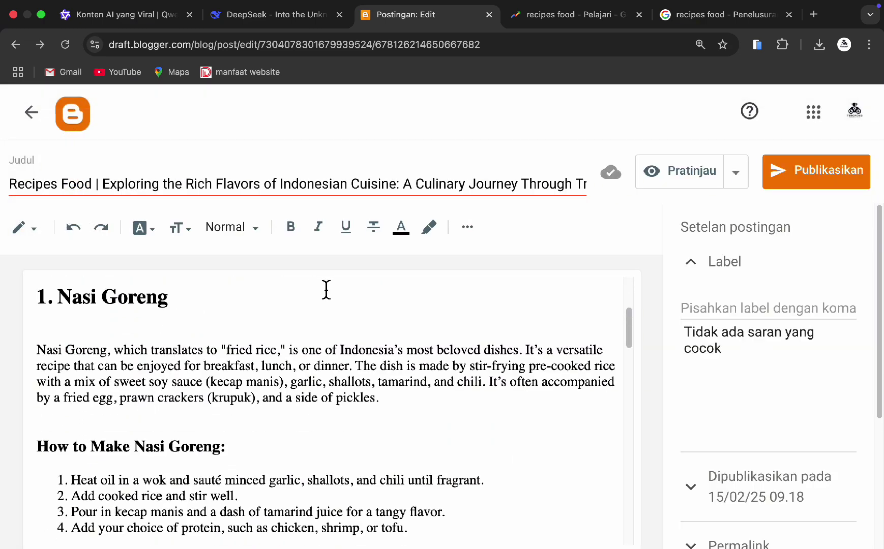
Open Pexels in a new browser tab beside the post and search its photos for "nasi goreng"
right_click(423, 17)
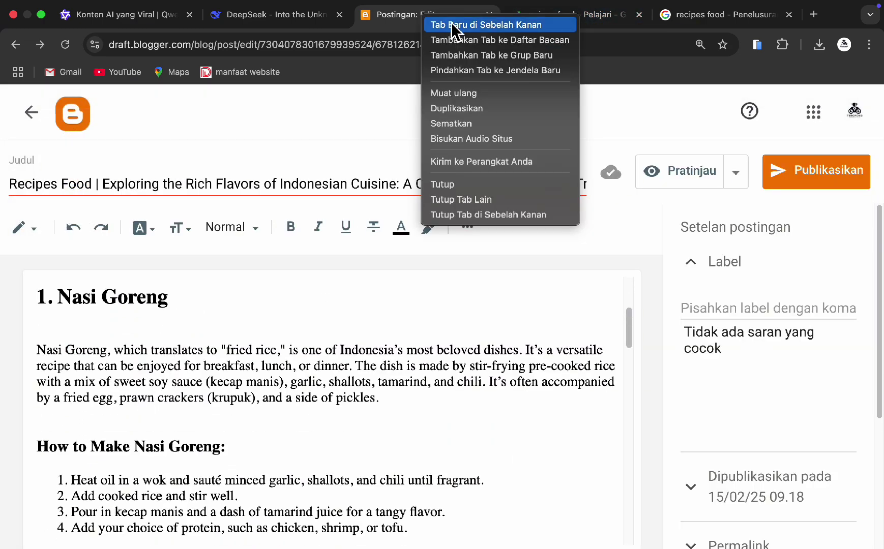
click(454, 26)
text(pexels)
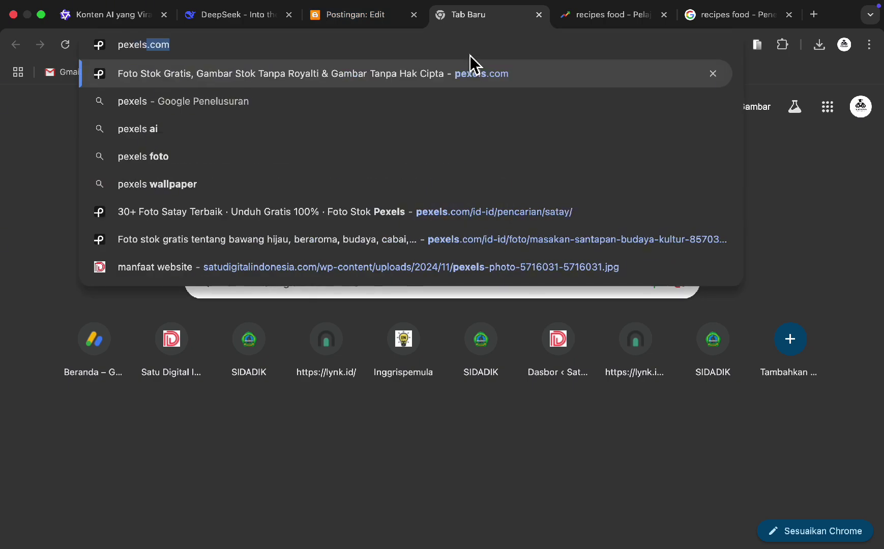
key(Return)
click(341, 397)
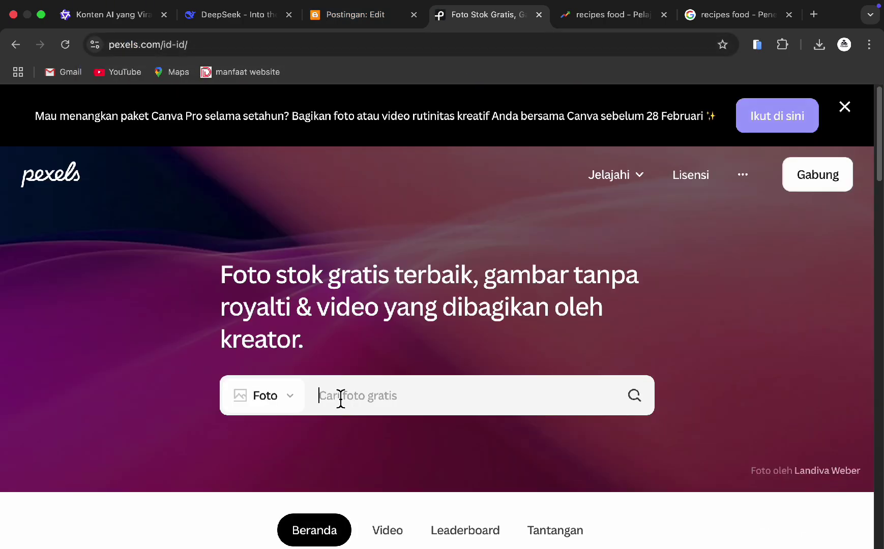
text(si)
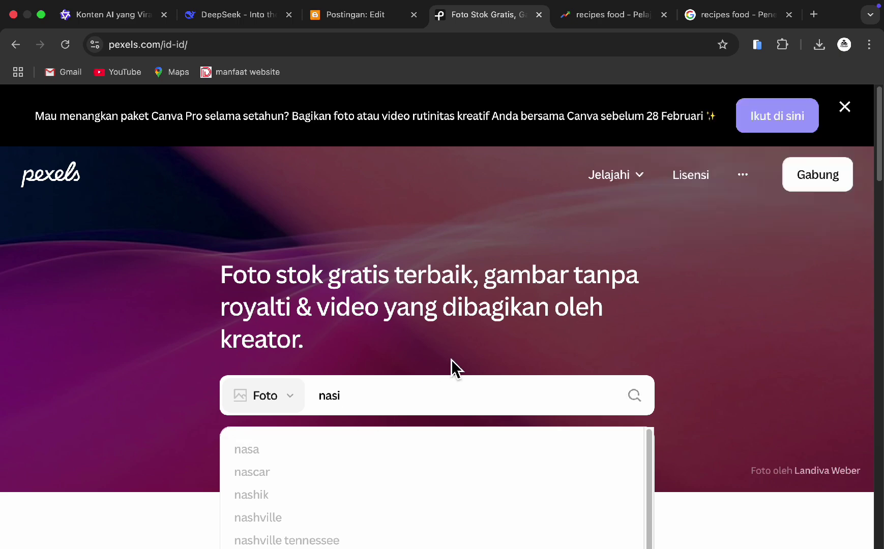
text( goreng)
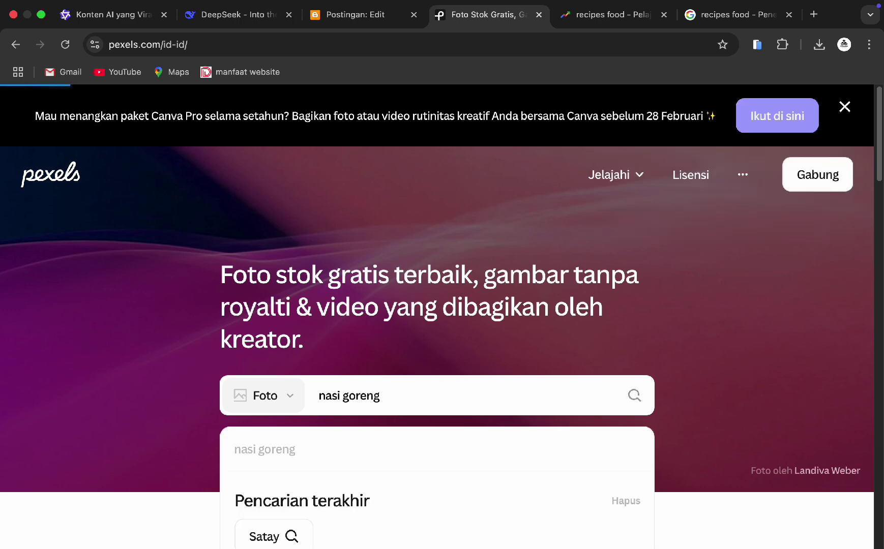
key(Return)
Look through the nasi goreng photos and preview the moulded fried rice topped with a lime slice
scroll(407, 367, down, 5)
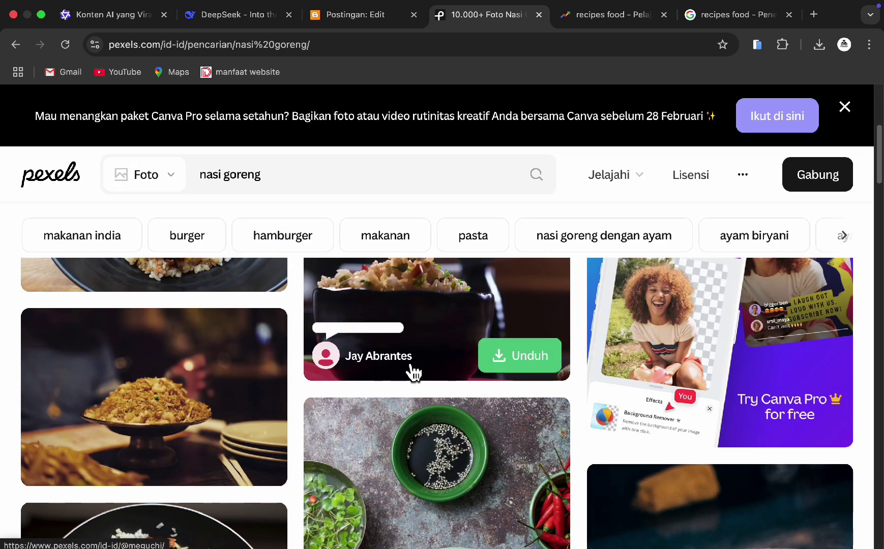
scroll(415, 355, up, 5)
scroll(409, 351, down, 3)
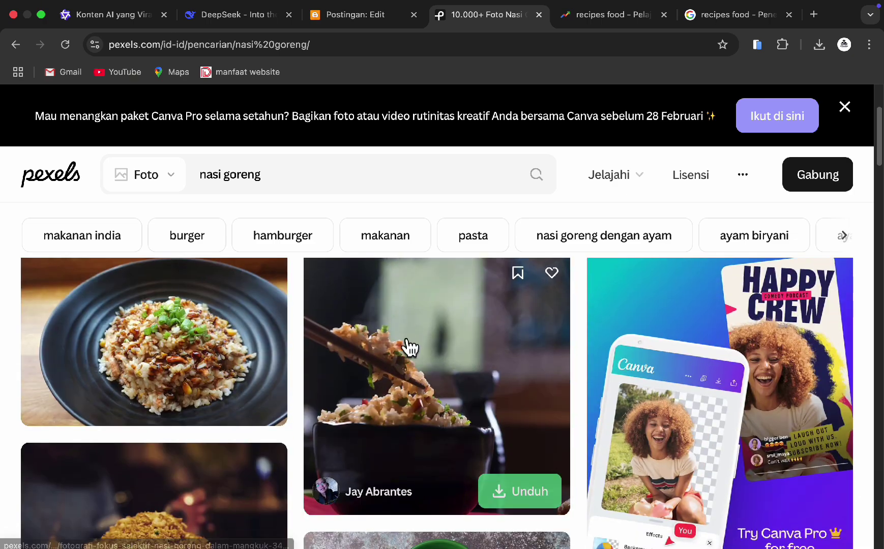
scroll(322, 379, down, 5)
scroll(191, 389, down, 3)
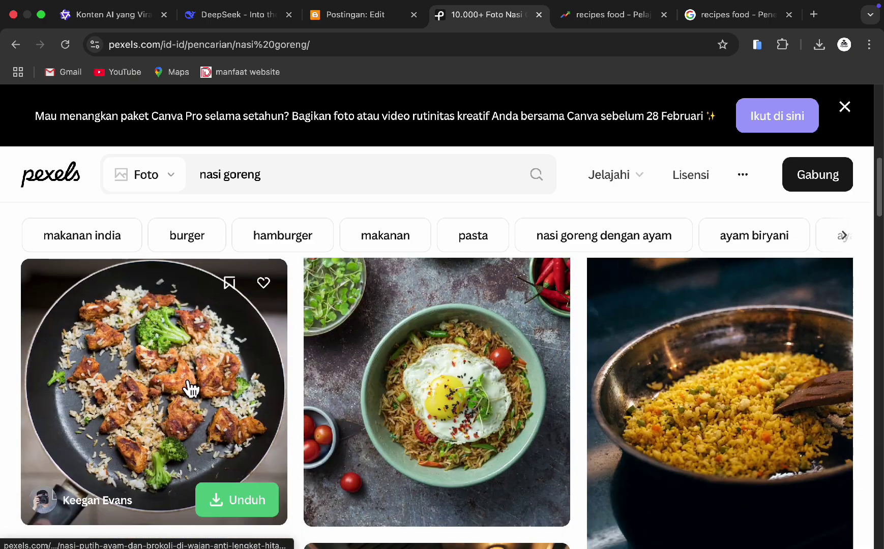
scroll(191, 389, down, 10)
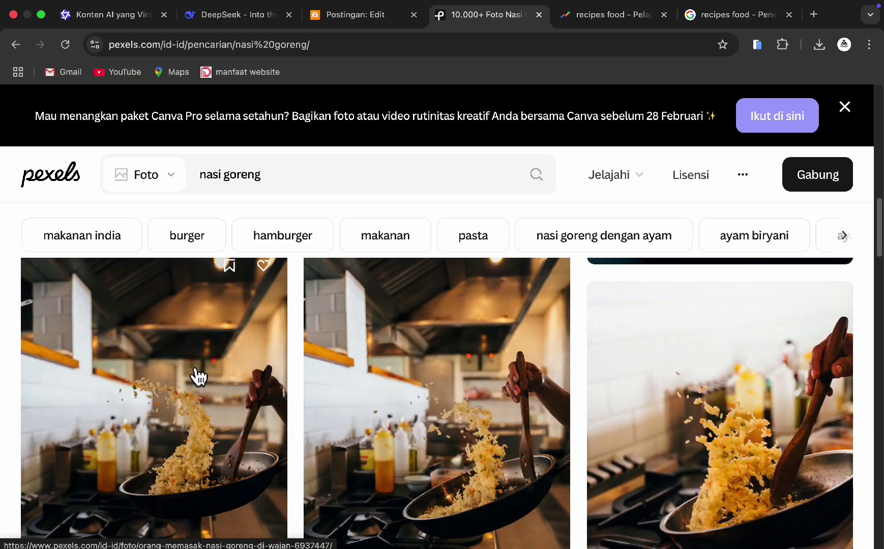
scroll(197, 375, up, 3)
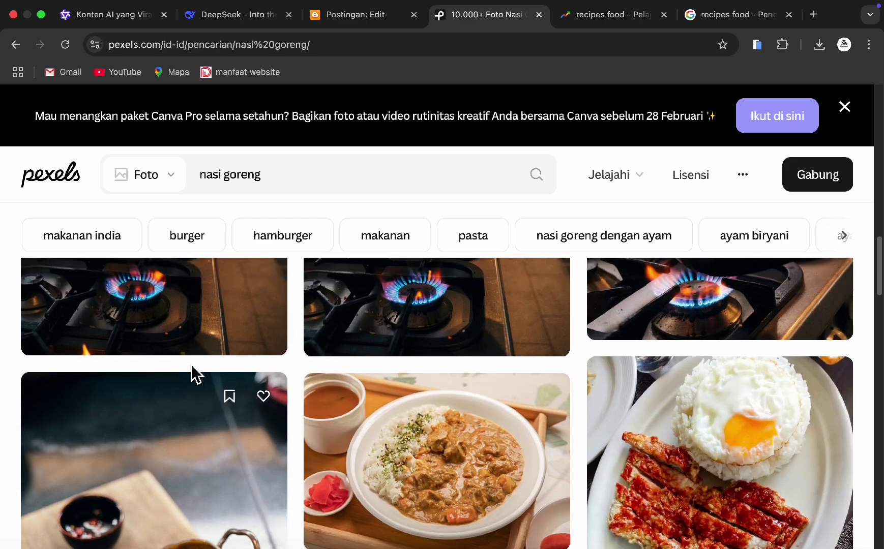
scroll(195, 374, down, 8)
scroll(198, 374, up, 2)
scroll(305, 391, down, 2)
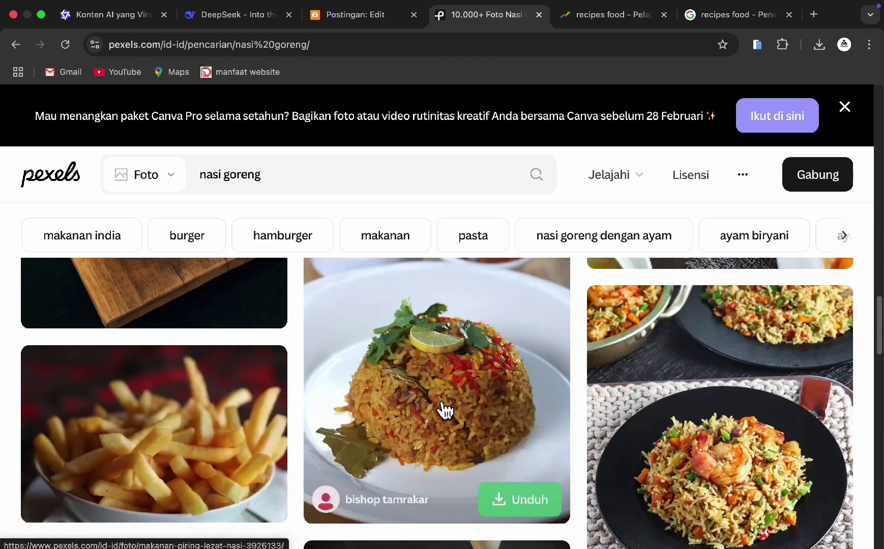
click(442, 409)
click(848, 242)
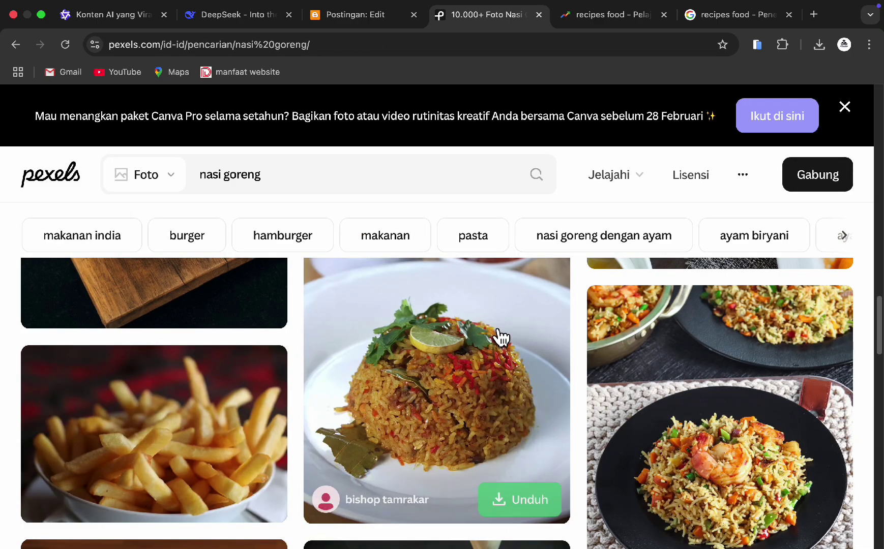
Look further through the results and preview the photo of fried rice in a white and red ceramic bowl
scroll(501, 335, down, 6)
scroll(500, 337, up, 2)
scroll(501, 335, up, 1)
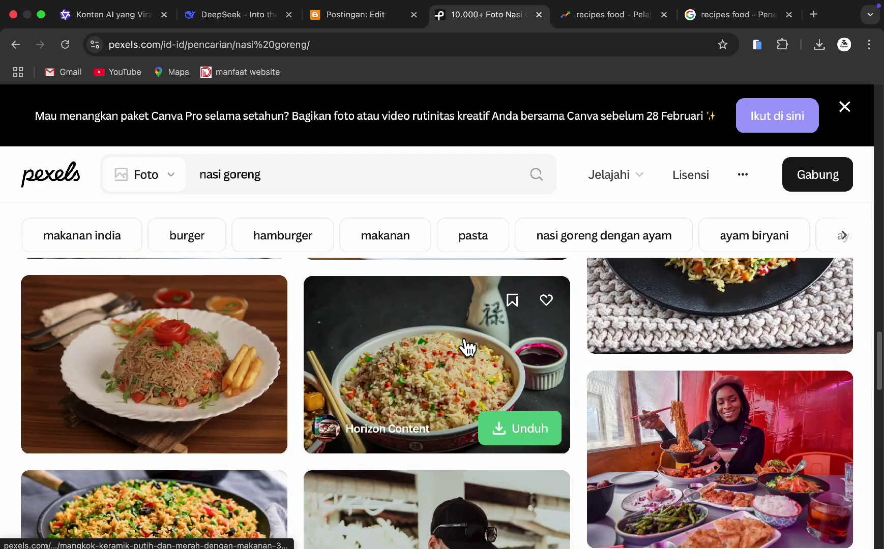
scroll(462, 349, down, 5)
scroll(453, 352, up, 5)
click(446, 353)
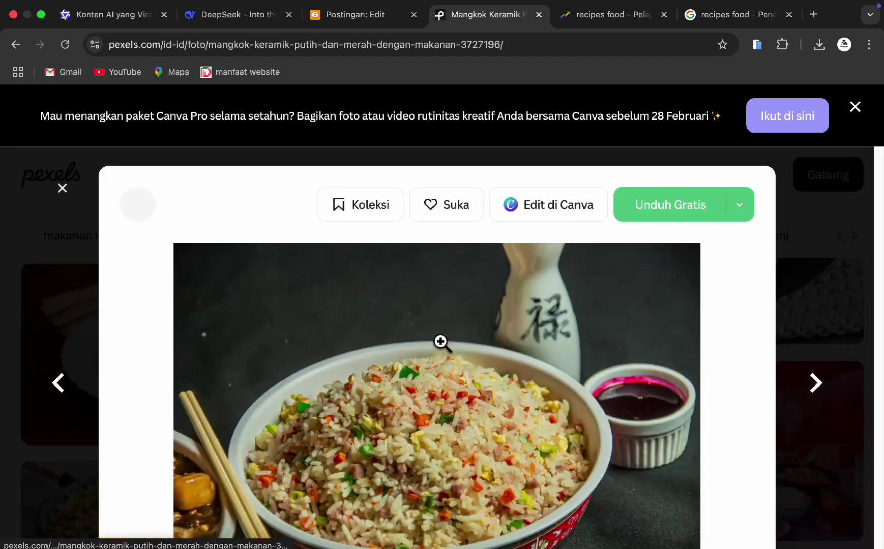
click(800, 264)
Save the photo of fried rice in the white and red bowl to the Unduhan folder as "nasi goreng"
scroll(392, 375, up, 10)
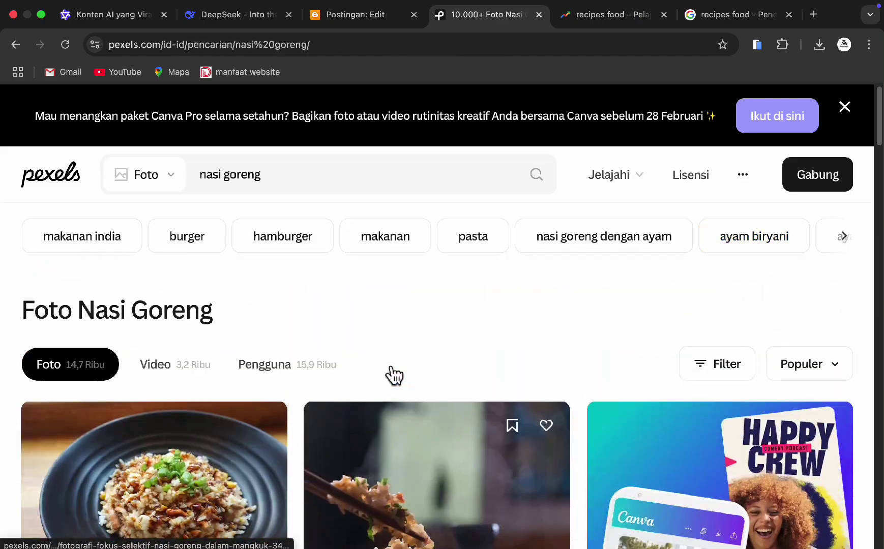
scroll(394, 376, down, 10)
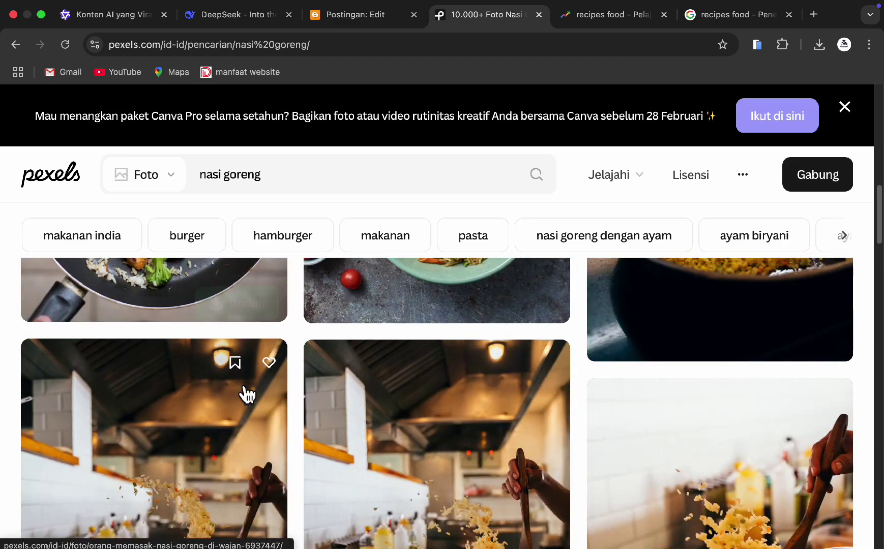
scroll(246, 394, down, 10)
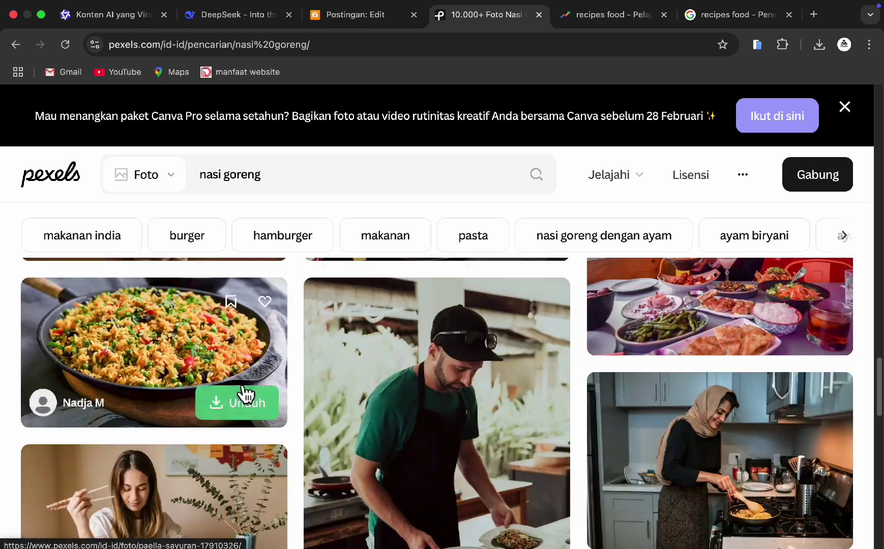
scroll(246, 394, down, 10)
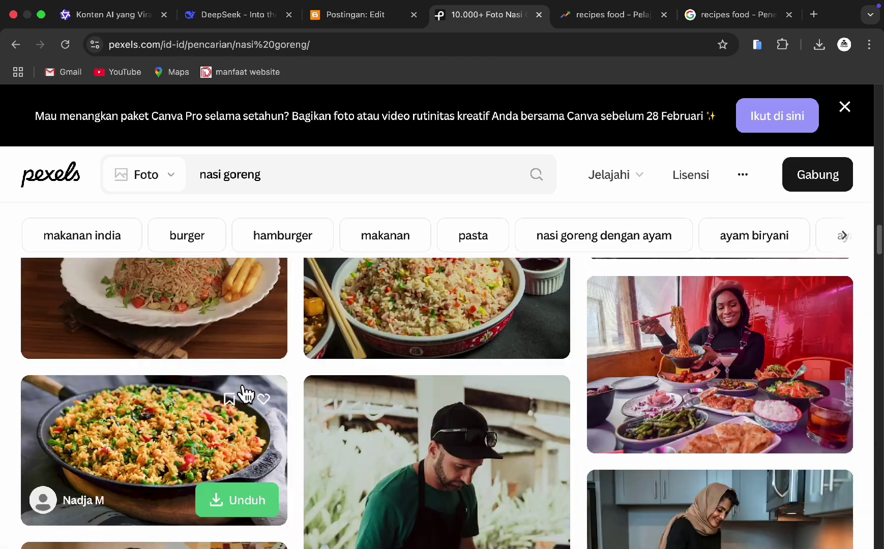
click(376, 408)
right_click(464, 321)
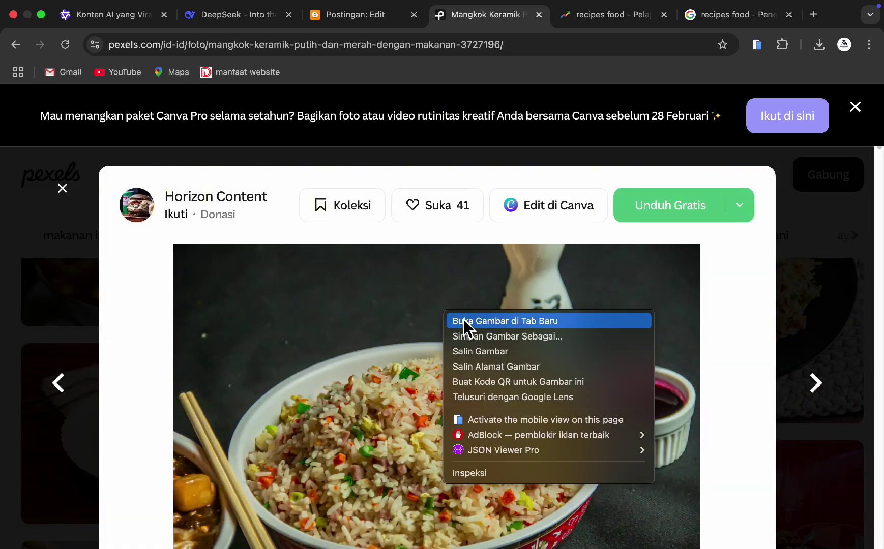
click(516, 340)
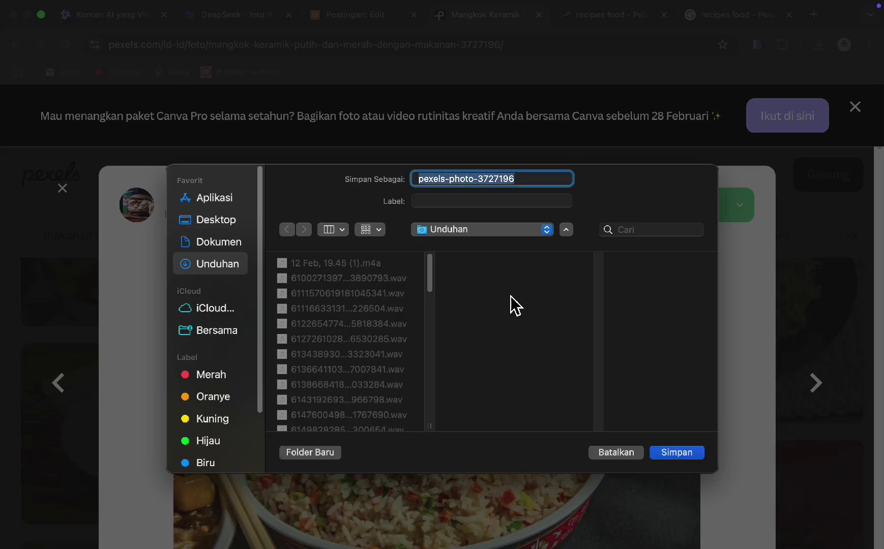
text(nasi gor)
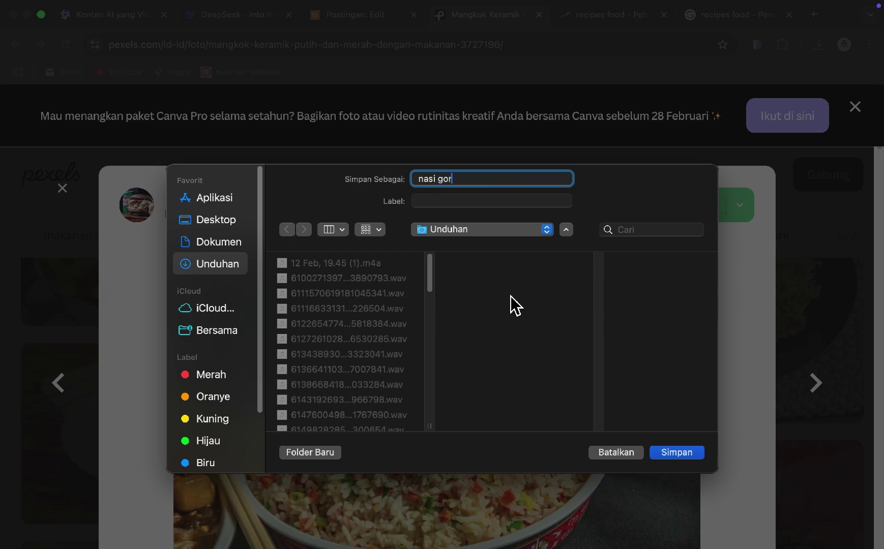
text(eng)
key(Return)
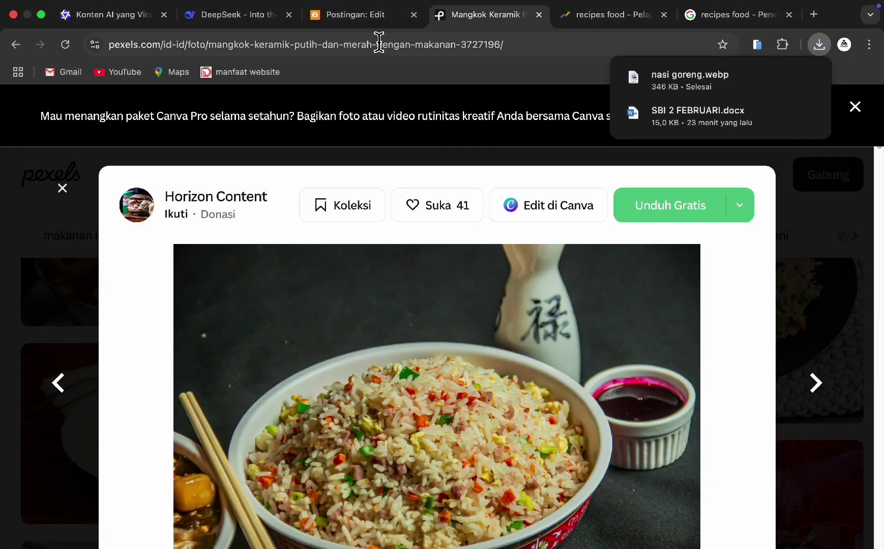
Back in the Blogger post, start a computer image upload for the empty line below the "1. Nasi Goreng" heading and browse for a file
key(ctrl+shift+Tab)
click(168, 326)
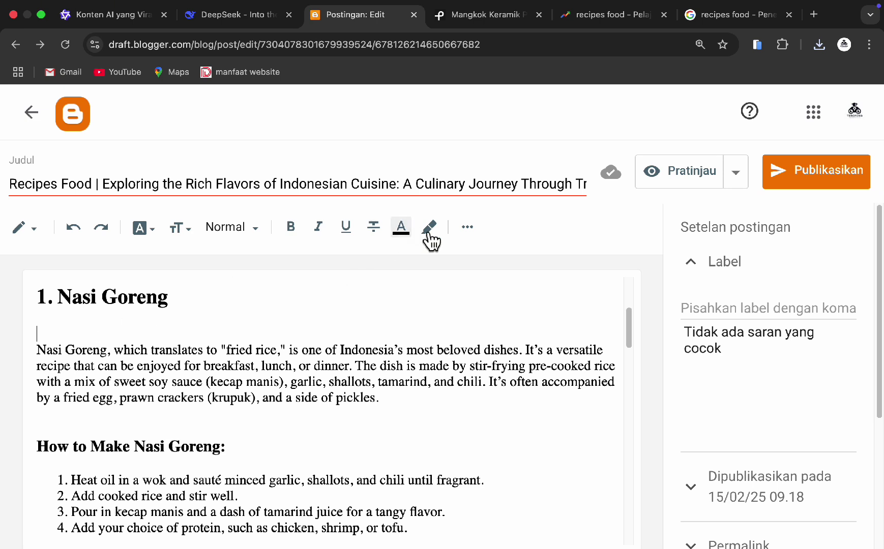
click(468, 228)
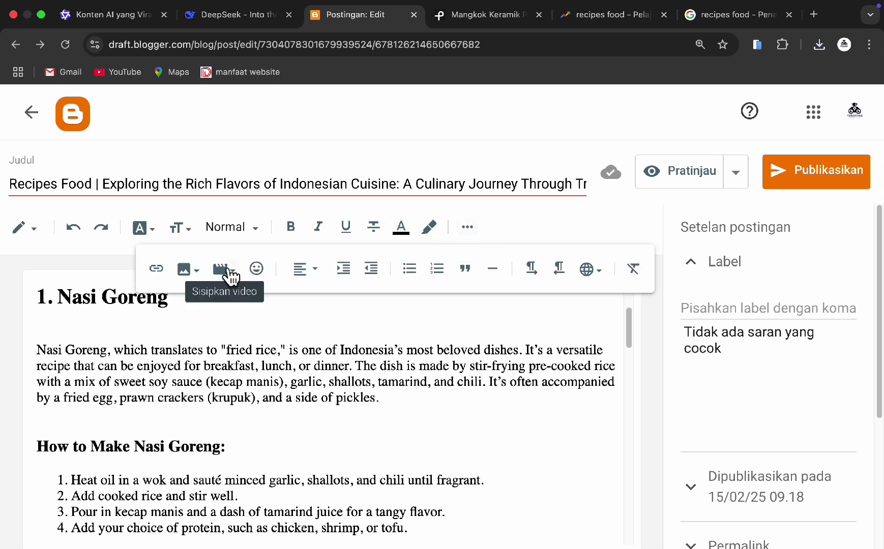
click(195, 272)
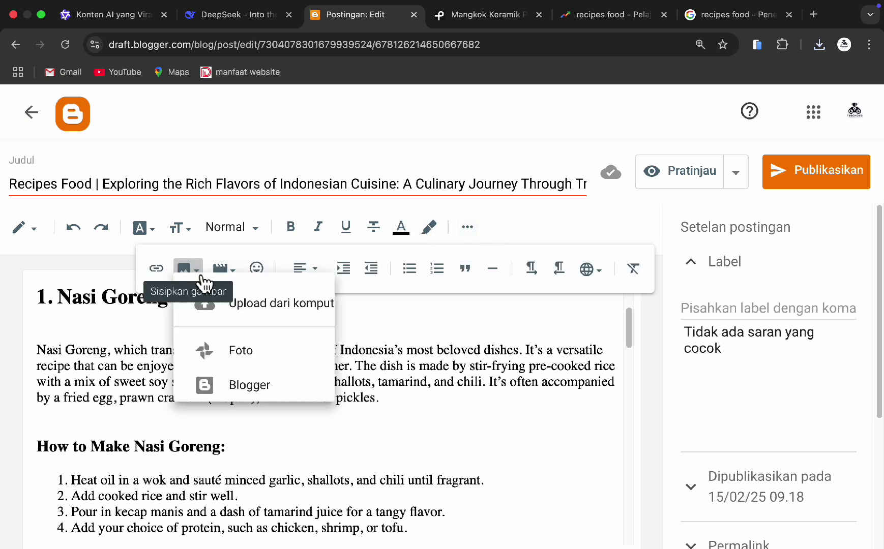
click(251, 325)
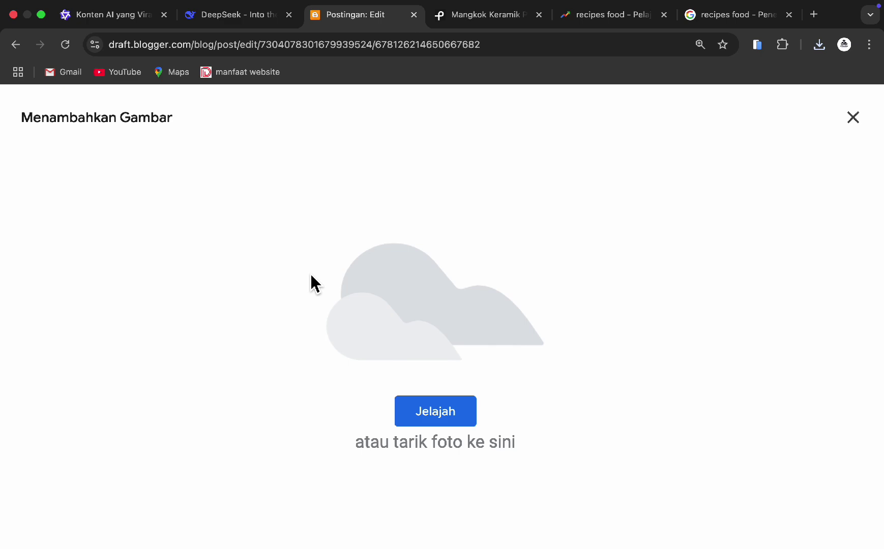
click(423, 417)
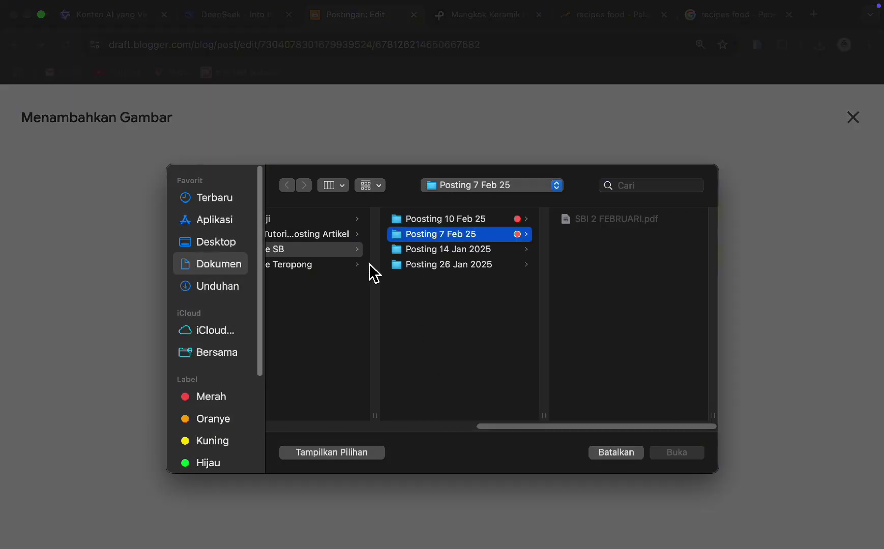
Insert nasi goreng.webp from the Unduhan folder into the post and deselect the placed image
click(229, 268)
click(216, 287)
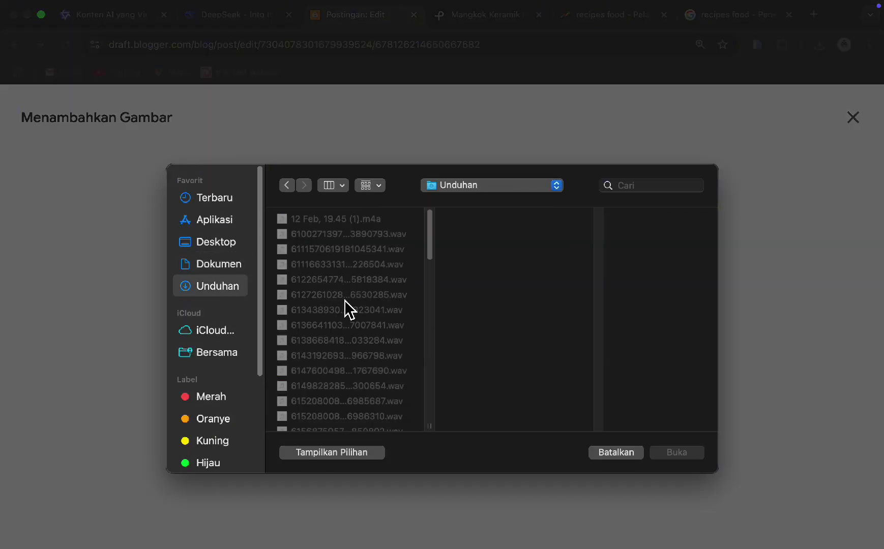
scroll(345, 305, down, 10)
scroll(345, 305, up, 6)
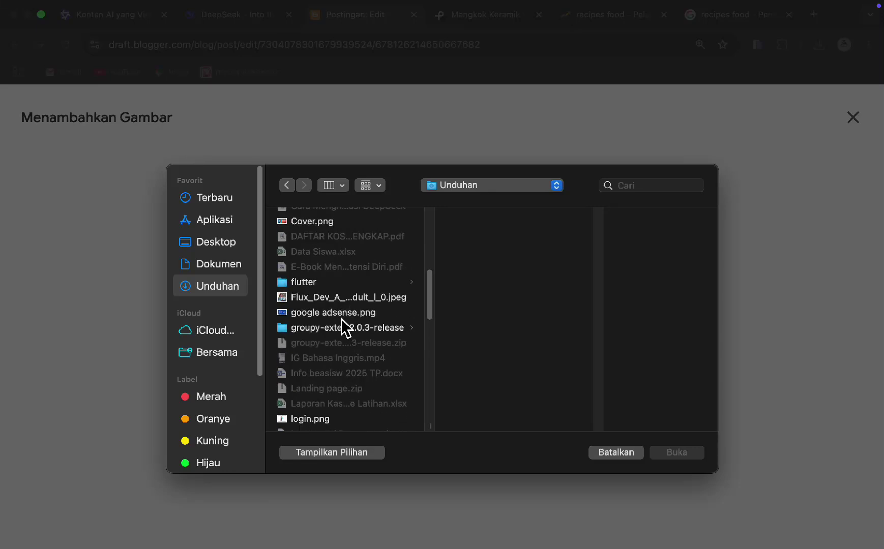
scroll(341, 300, up, 5)
scroll(341, 303, down, 6)
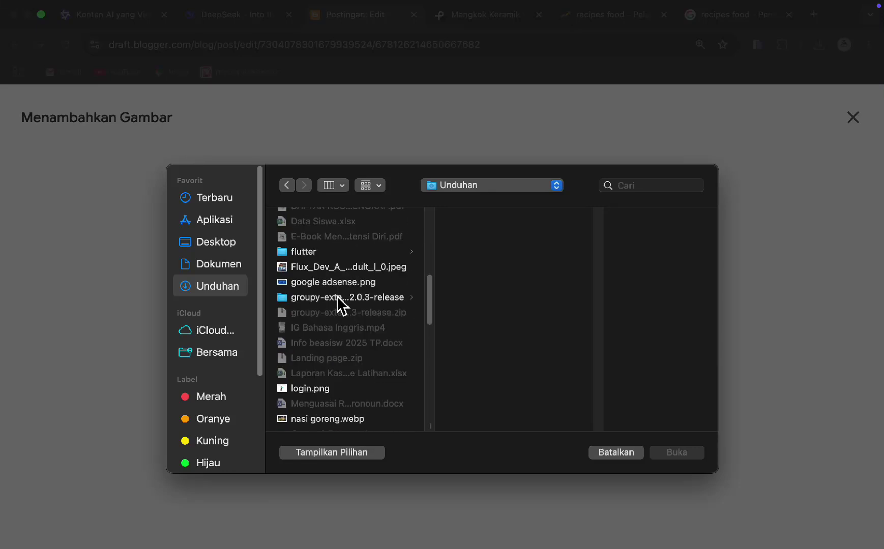
scroll(339, 305, down, 7)
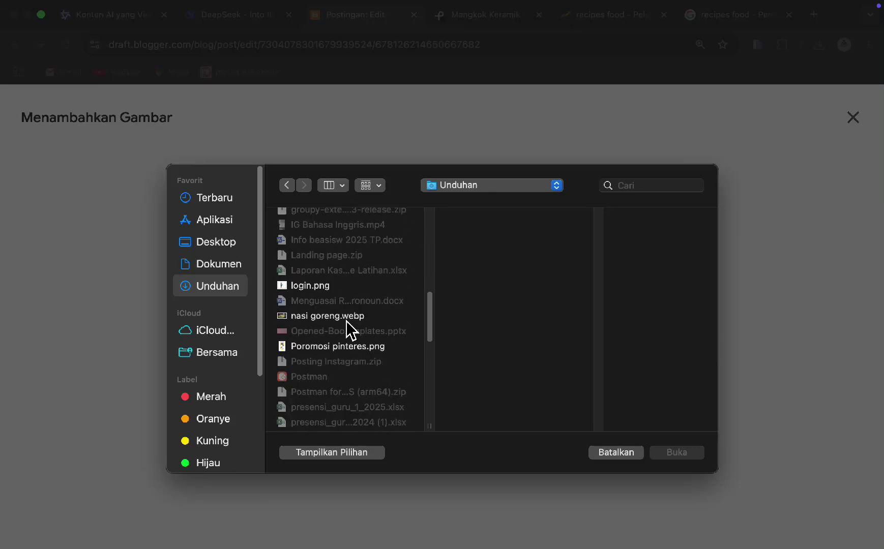
click(347, 319)
click(670, 454)
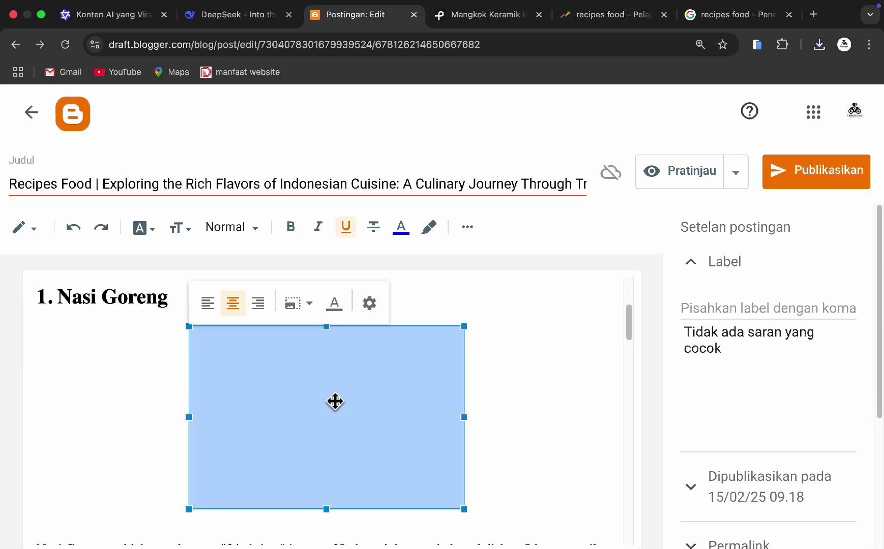
click(527, 407)
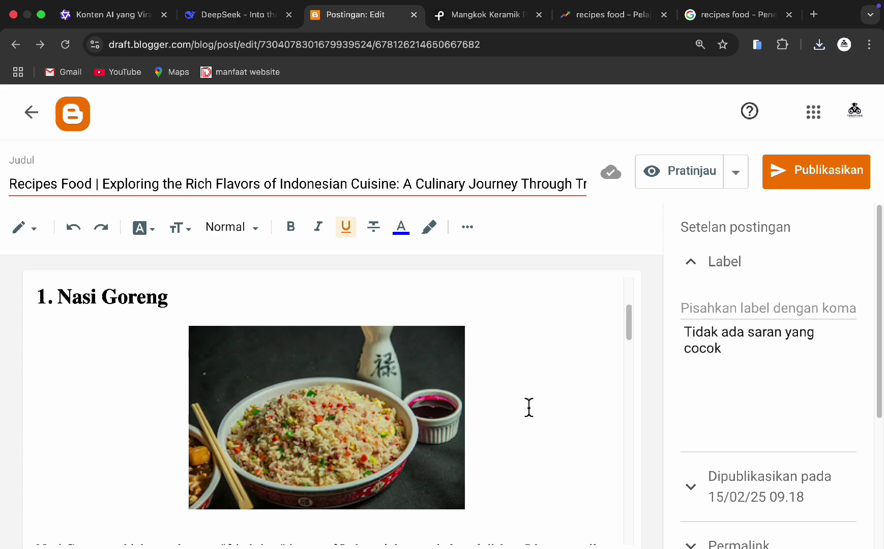
scroll(527, 407, down, 10)
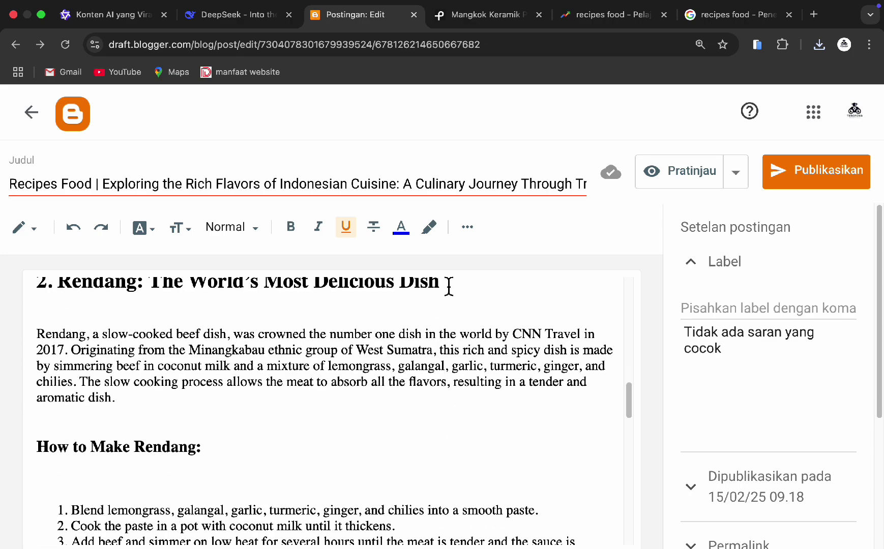
click(448, 286)
scroll(451, 356, up, 1)
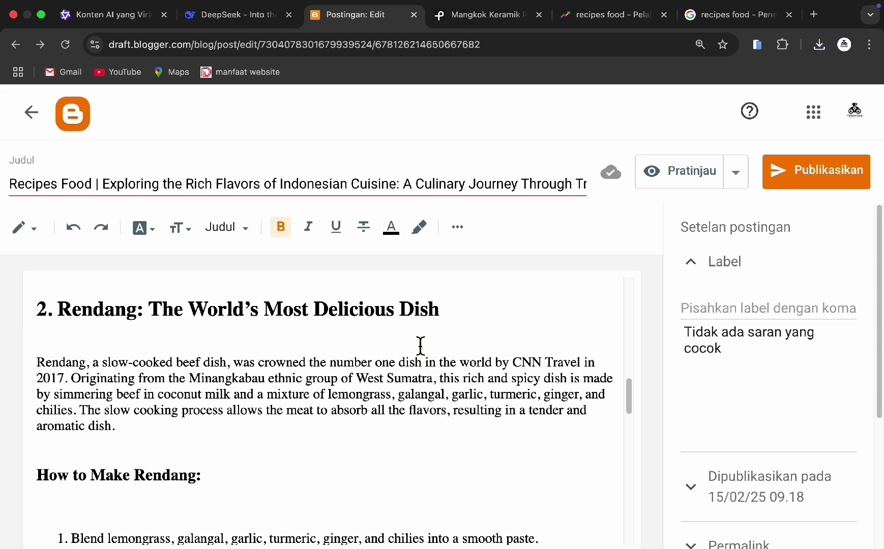
scroll(428, 343, down, 1)
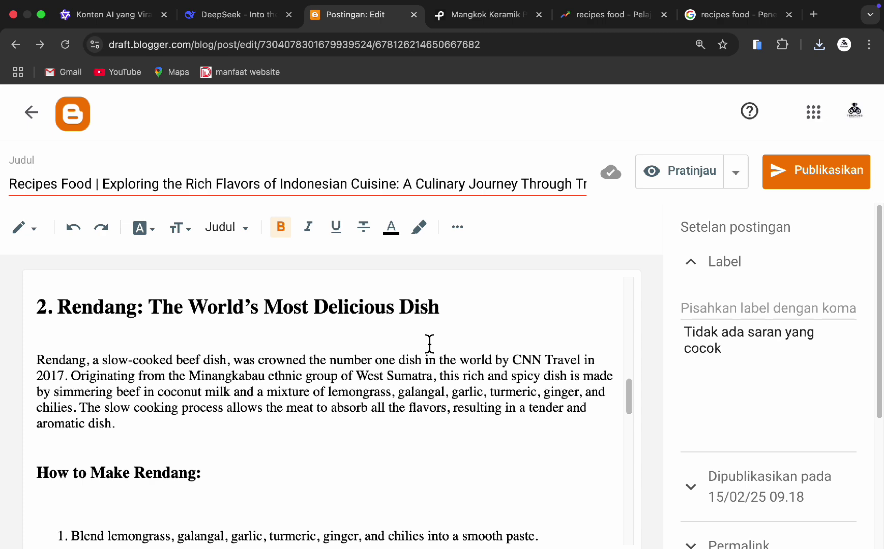
scroll(364, 347, down, 12)
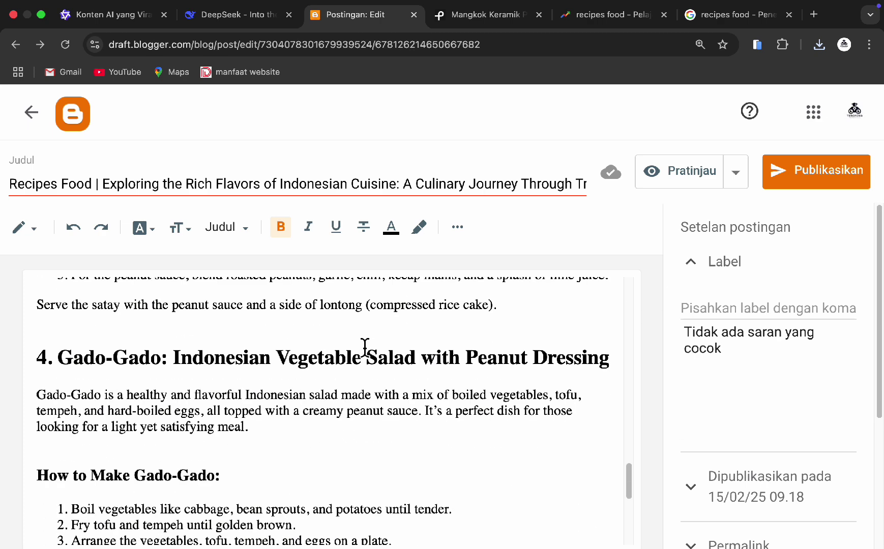
Add the label "receipt" to the post and collapse the label settings
click(704, 312)
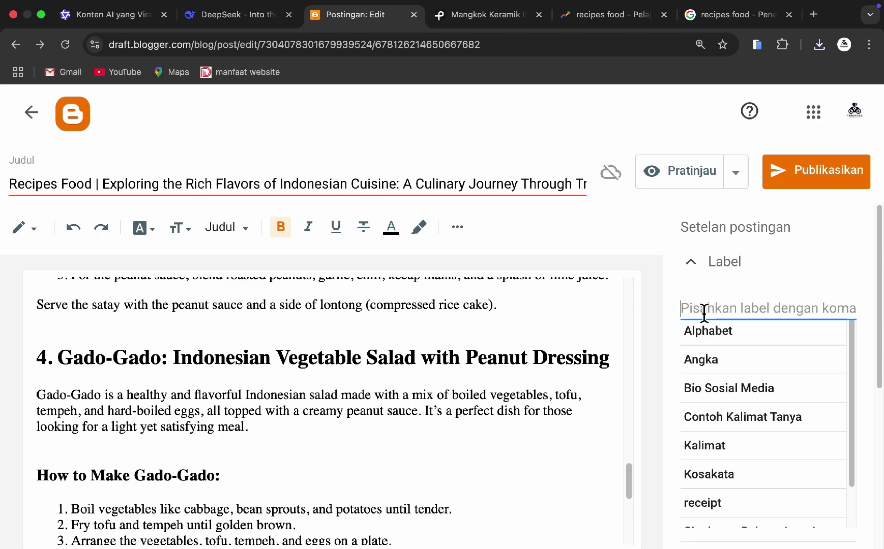
scroll(747, 425, down, 1)
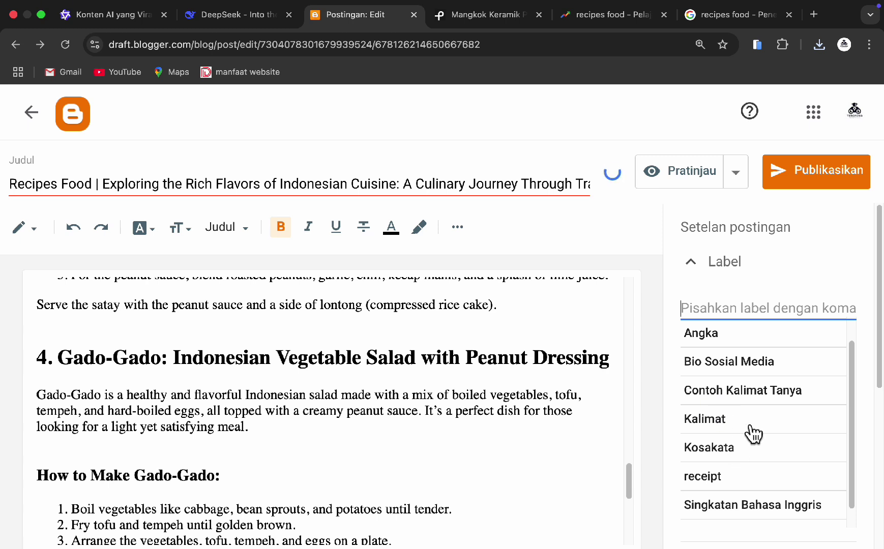
click(736, 480)
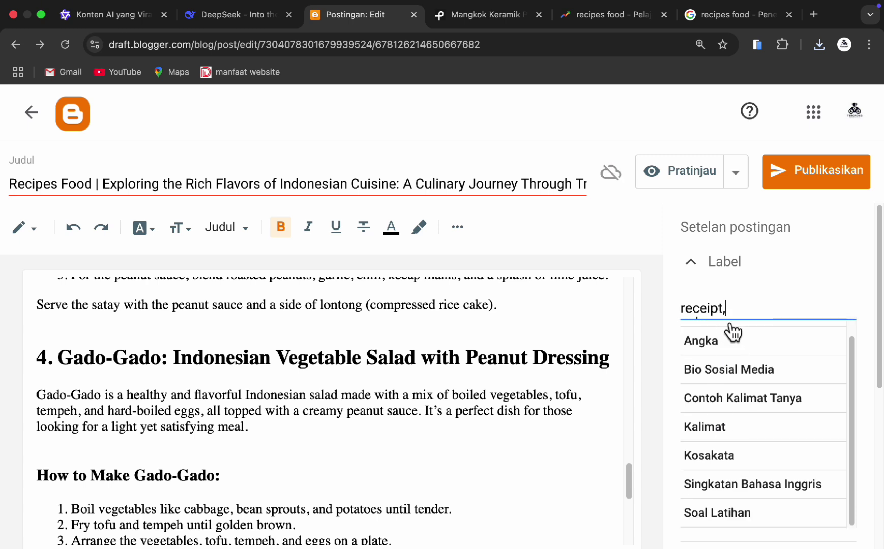
key(super+a)
text(rece)
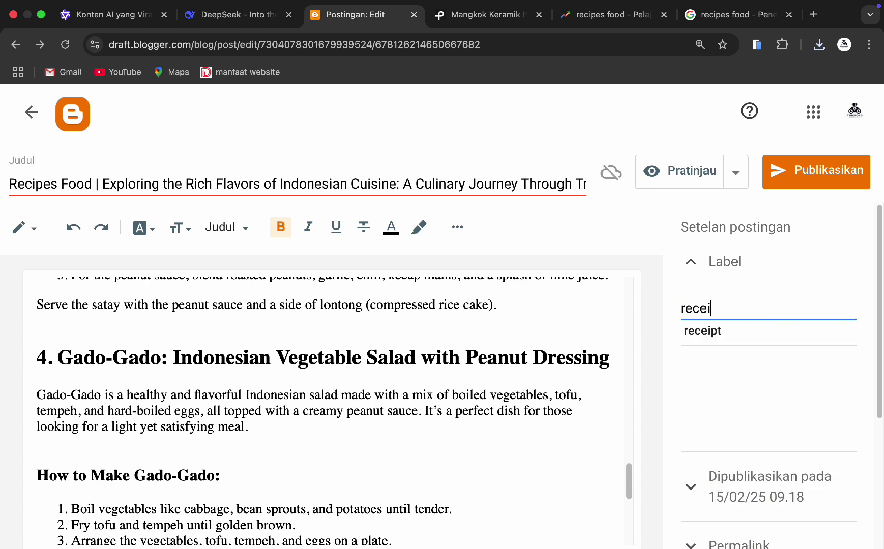
text(ipt,)
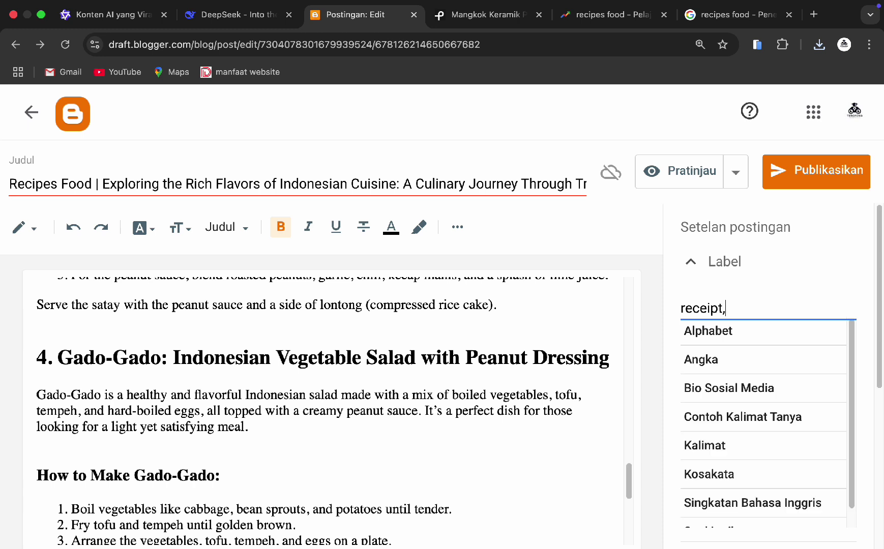
click(716, 277)
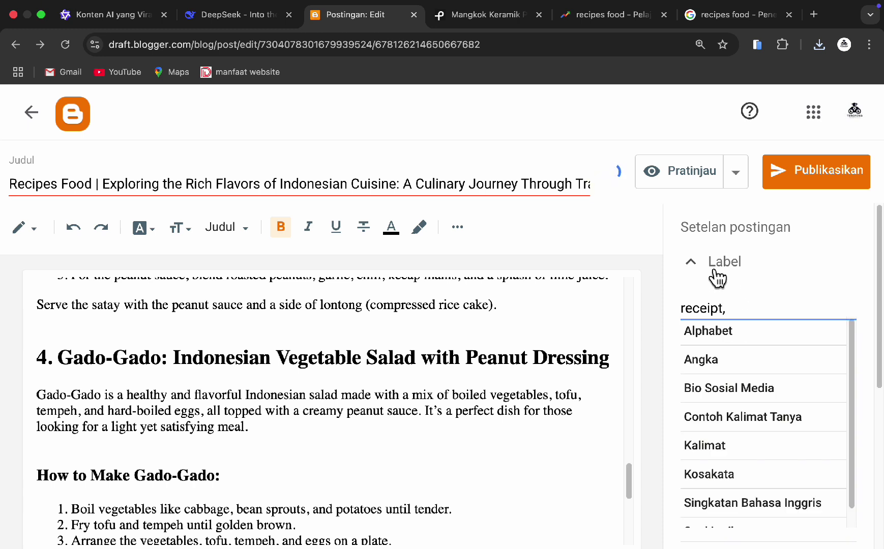
Set the post's publication date and time to Otomatis and collapse that setting
scroll(724, 305, down, 1)
click(728, 321)
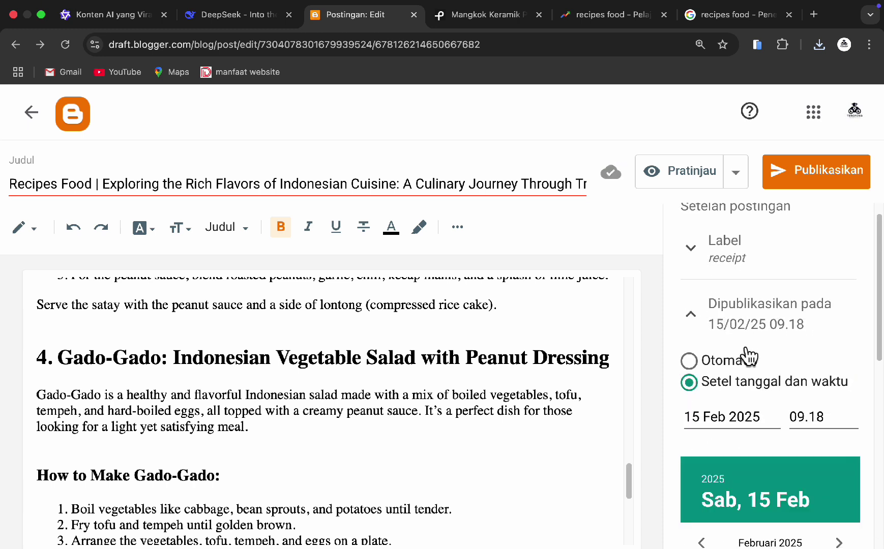
click(691, 366)
click(710, 316)
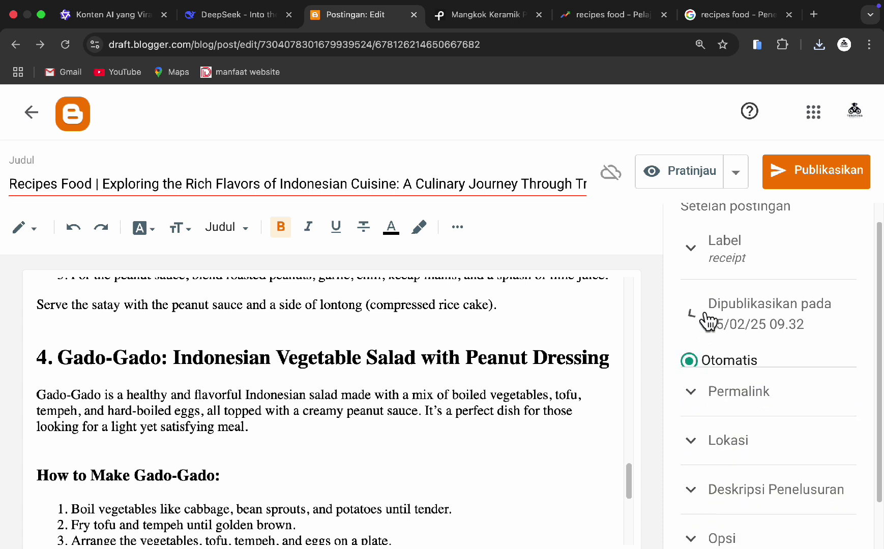
Check the post's Permalink setting and close it again
scroll(708, 320, down, 1)
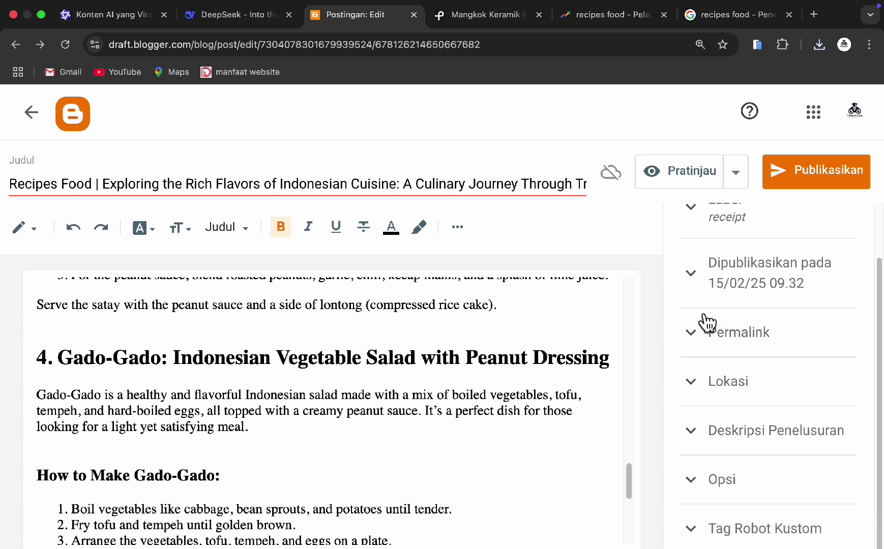
click(734, 345)
click(734, 340)
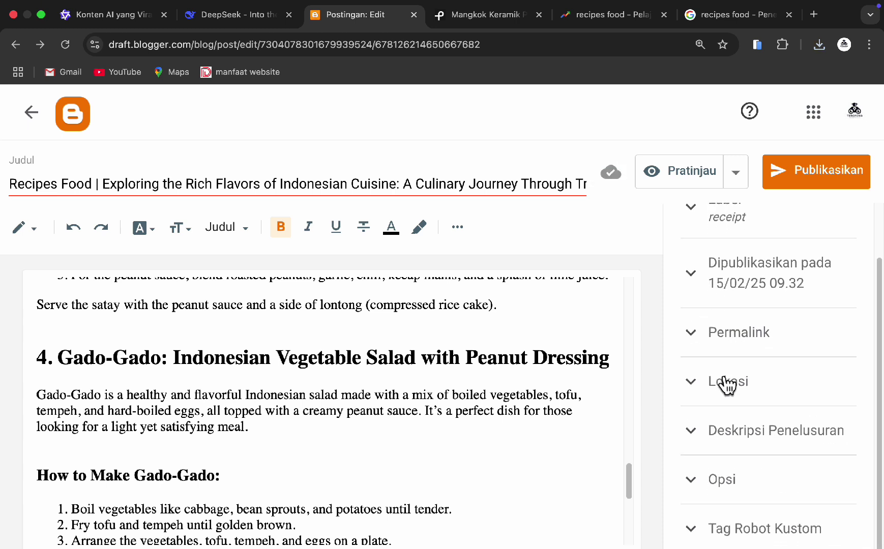
Open the search description setting and copy the introduction's sentence running from "Indonesia, a country known" to "unique dishes in the world."
click(724, 432)
scroll(307, 468, up, 15)
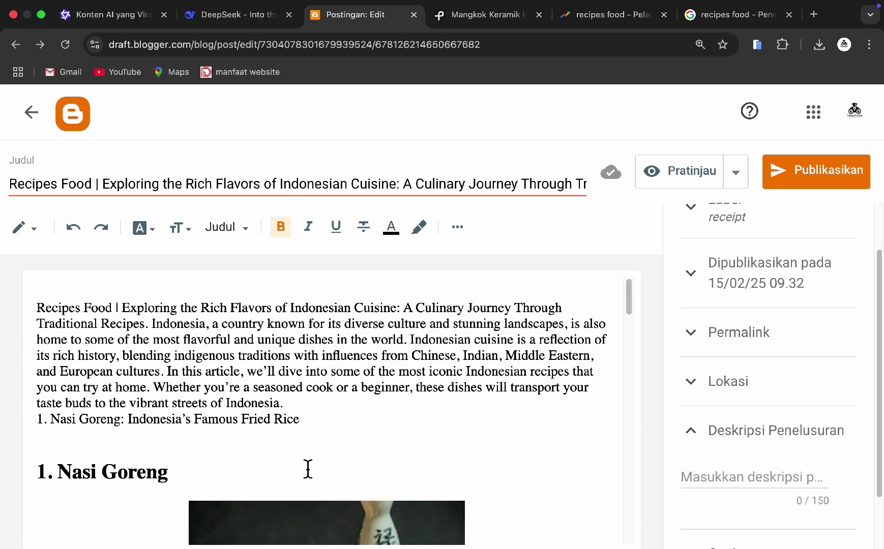
drag(128, 311, 354, 308)
click(354, 308)
drag(124, 312, 387, 322)
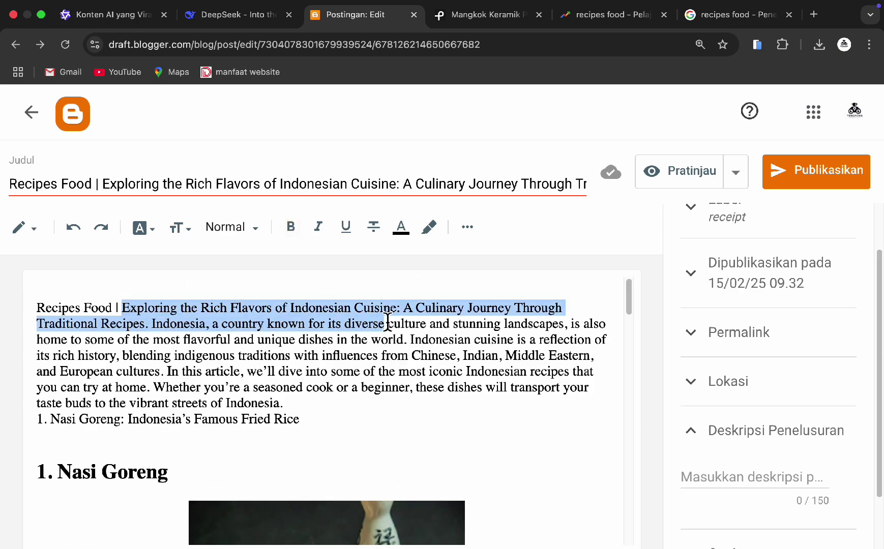
click(186, 333)
drag(154, 324, 355, 325)
click(208, 339)
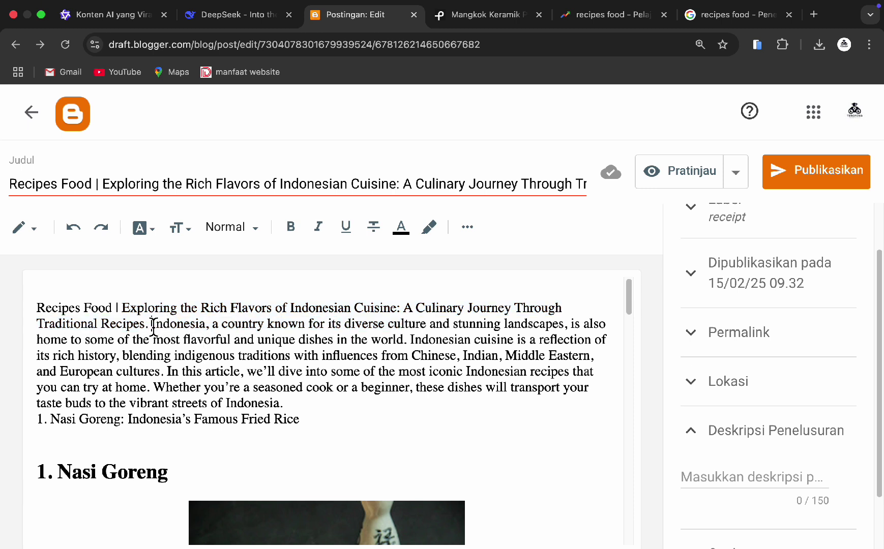
drag(153, 328, 417, 347)
key(super+c)
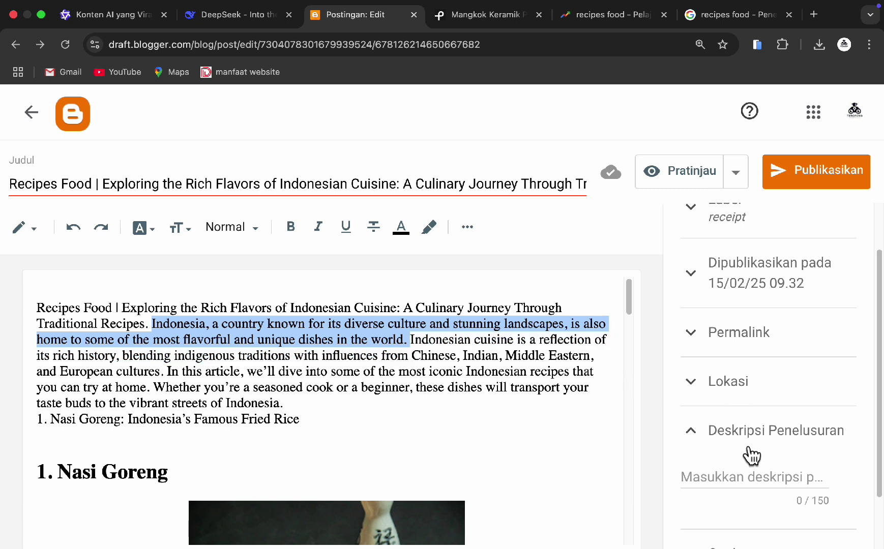
Paste the copied sentence as the post's search description and collapse that setting
click(728, 475)
key(super+v)
click(750, 417)
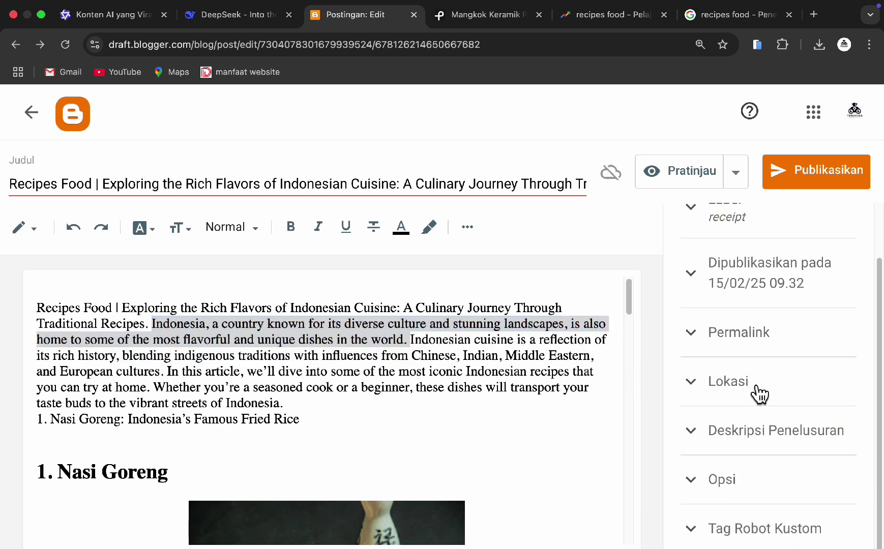
Publish the recipes post and confirm the publication
scroll(746, 430, up, 2)
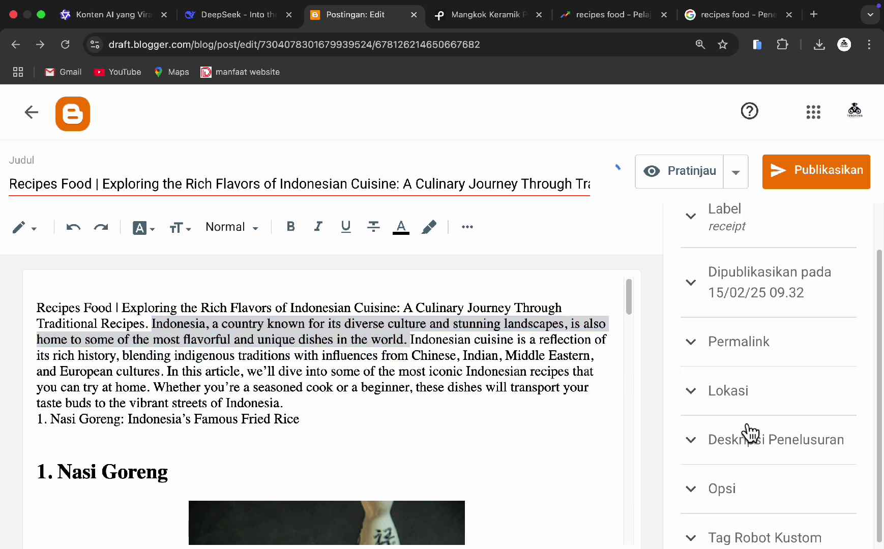
click(802, 175)
click(572, 369)
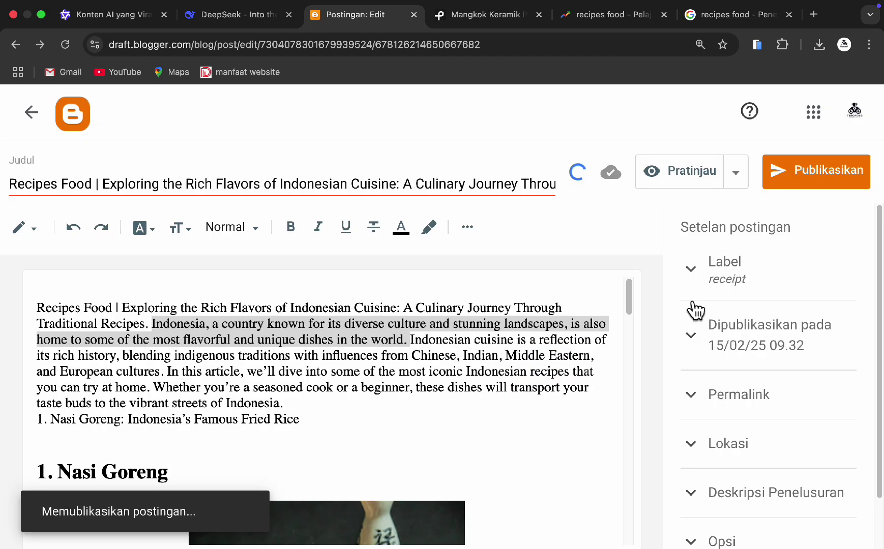
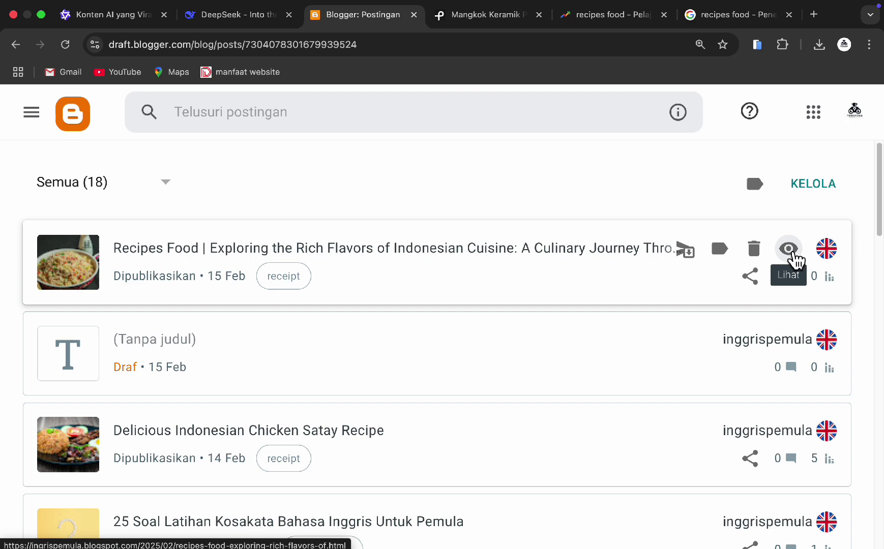
View the published "Recipes Food" post on the live blog and copy its web address
click(792, 249)
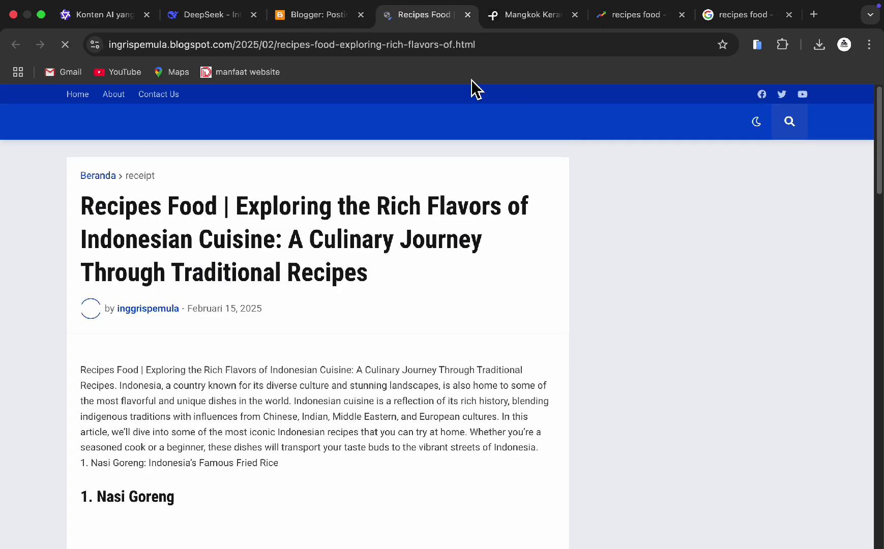
click(400, 45)
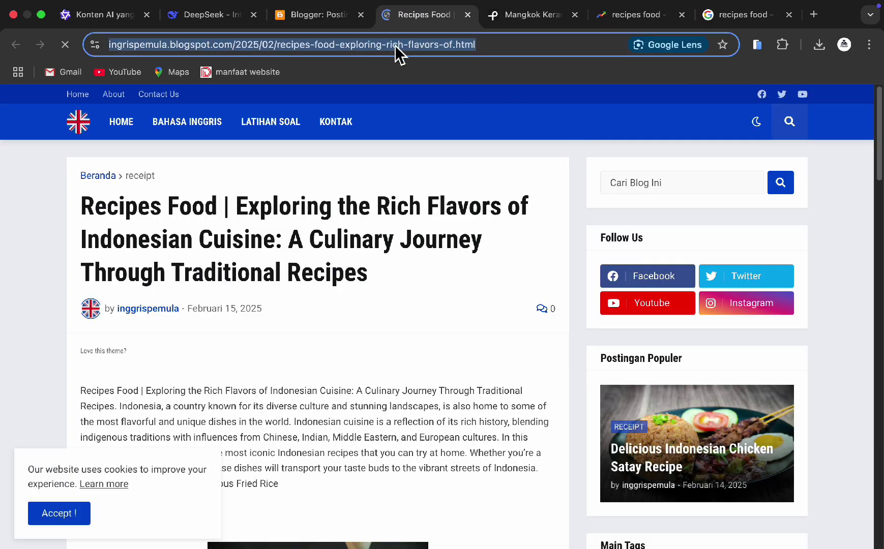
right_click(396, 46)
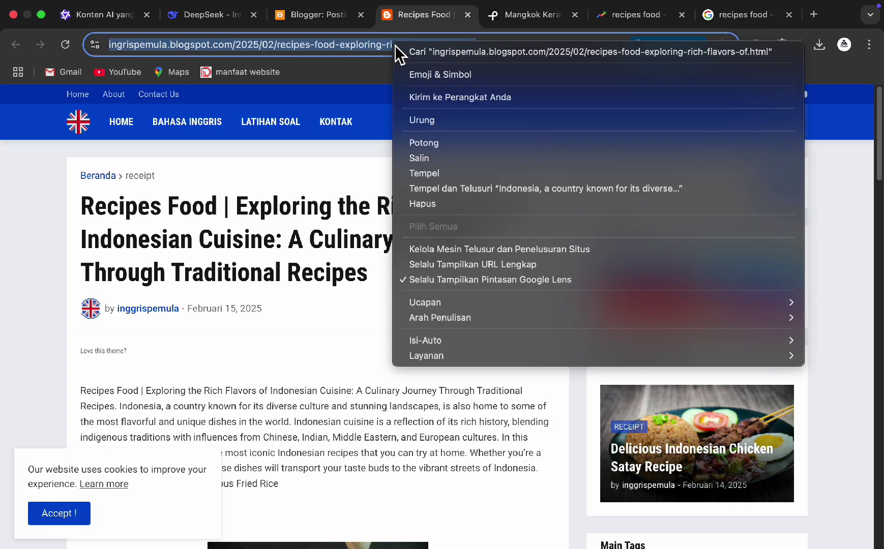
click(441, 158)
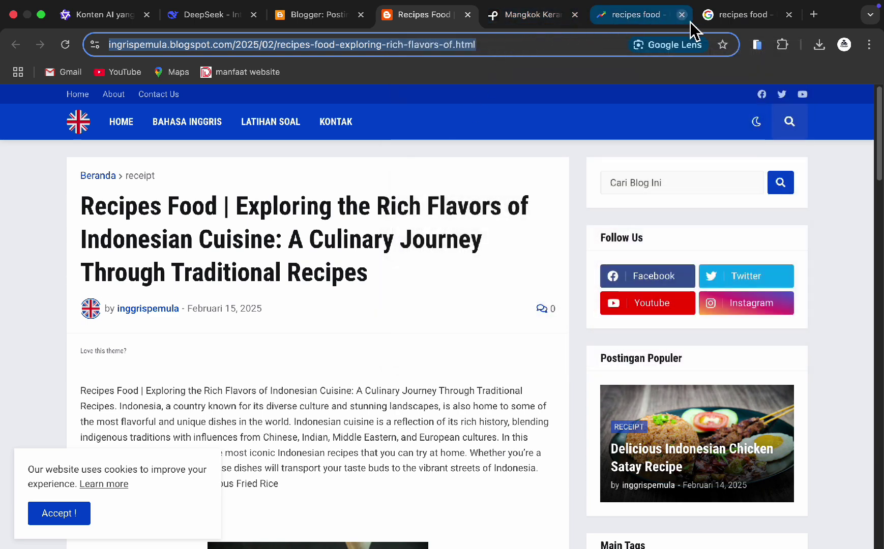
Close the browser tabs of the Pexels bowl photo and the two "recipes food" research pages
click(498, 20)
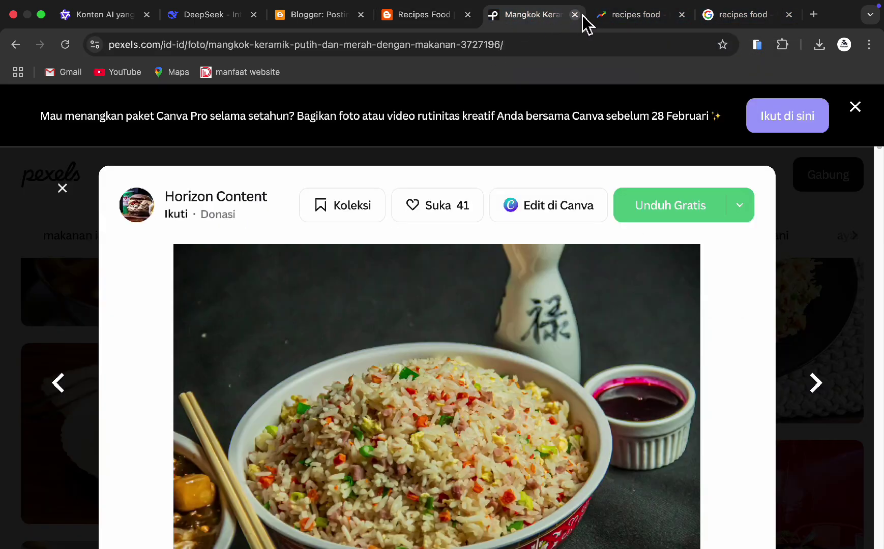
click(574, 14)
click(573, 14)
click(575, 15)
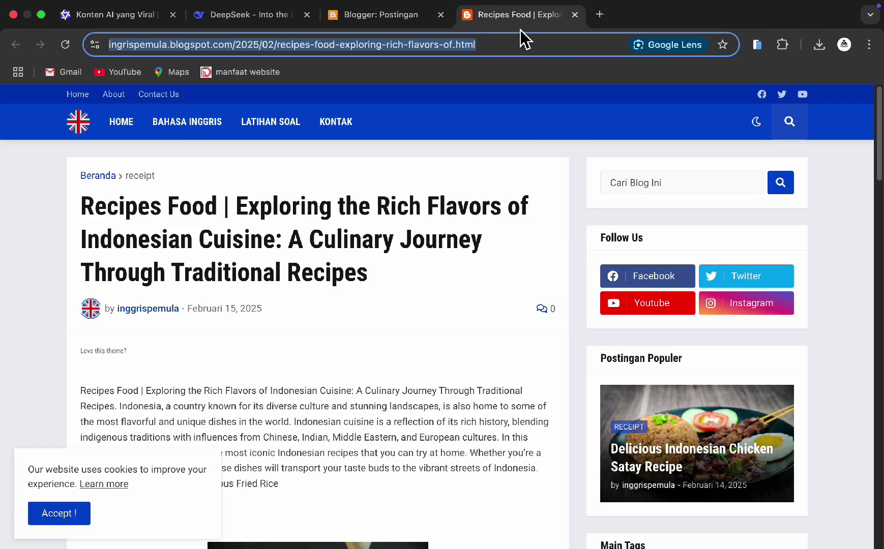
Search Google for "x" in a new browser tab, open X from the results and glance through its home feed
click(600, 14)
text(x)
key(Return)
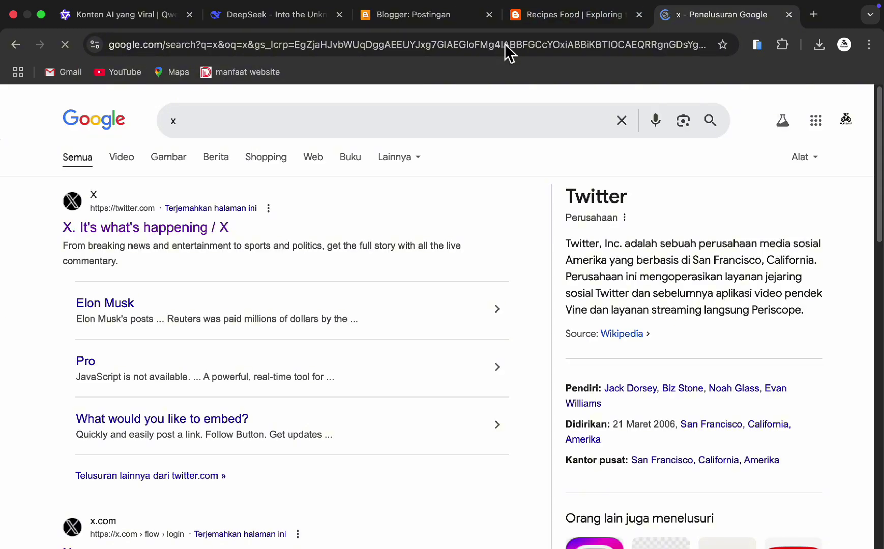
click(182, 230)
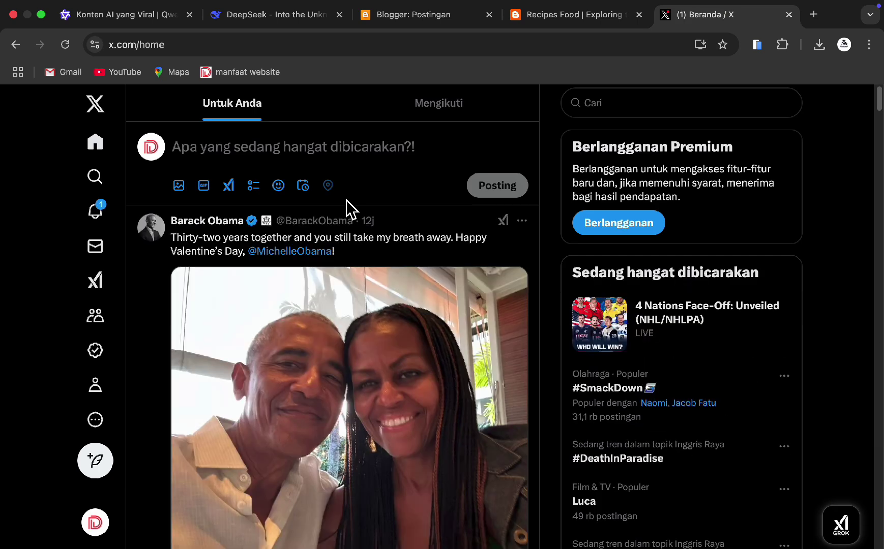
scroll(347, 207, down, 7)
scroll(331, 286, up, 7)
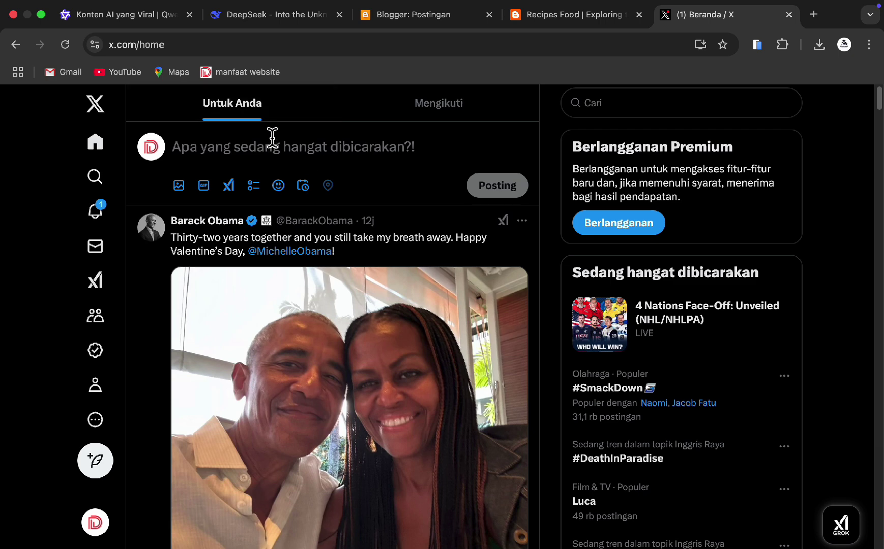
Set the explore location on X to Amerika Serikat and close the explore settings
click(103, 183)
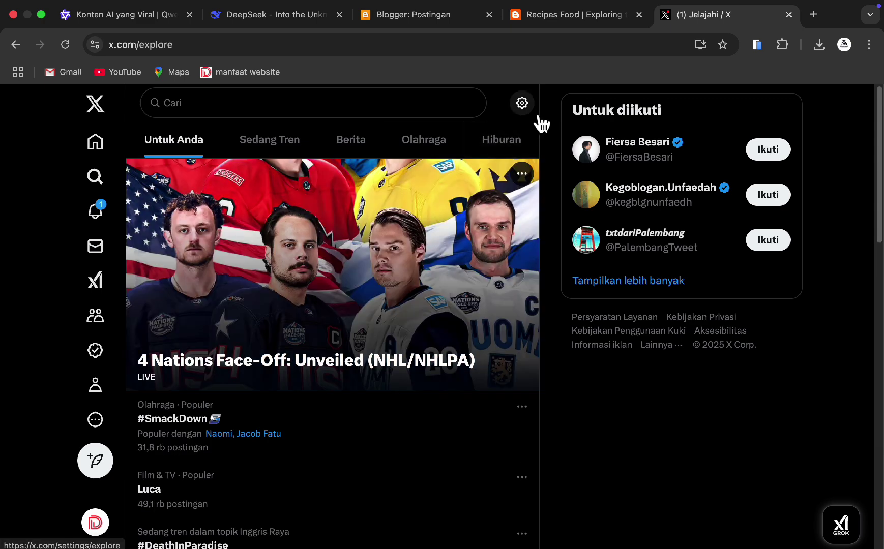
click(523, 104)
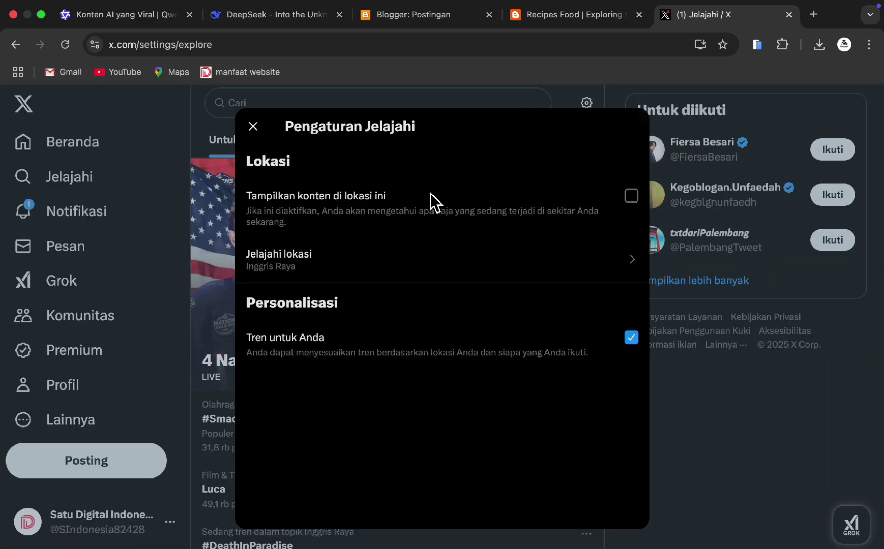
click(337, 273)
click(331, 173)
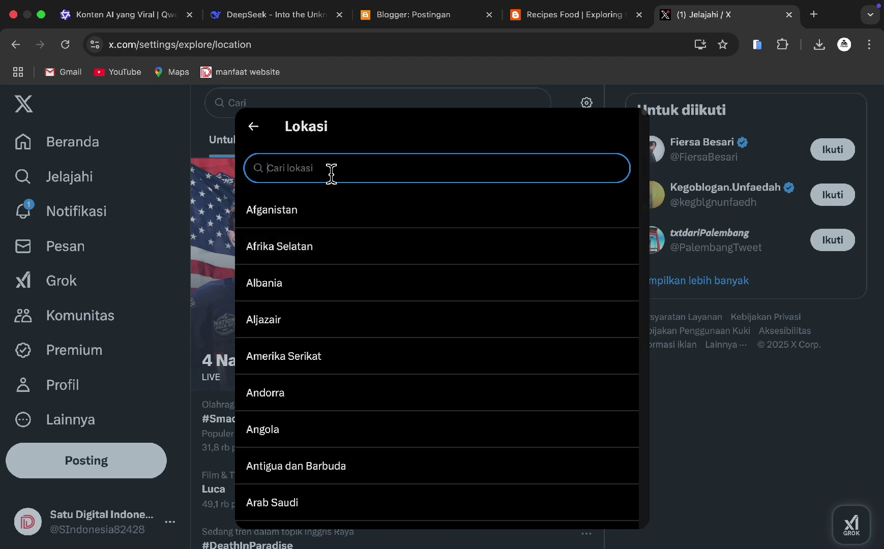
text(amerika)
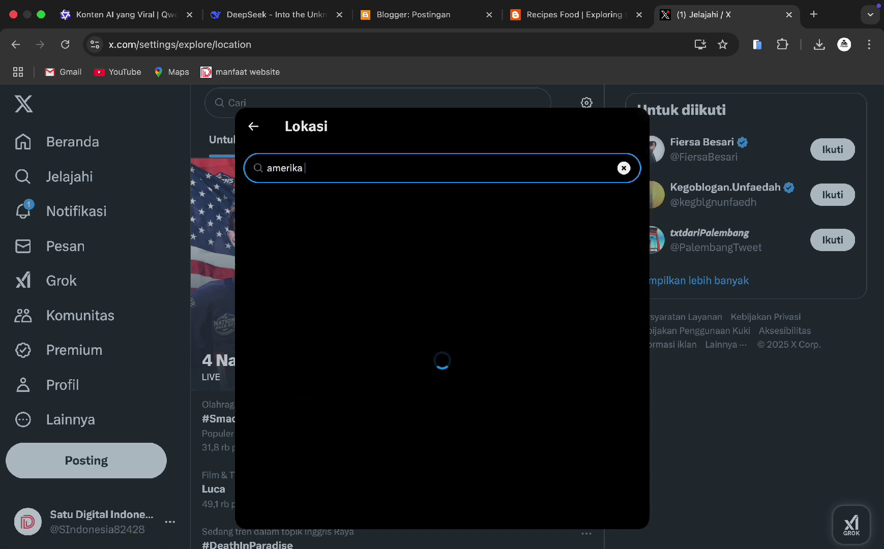
click(325, 228)
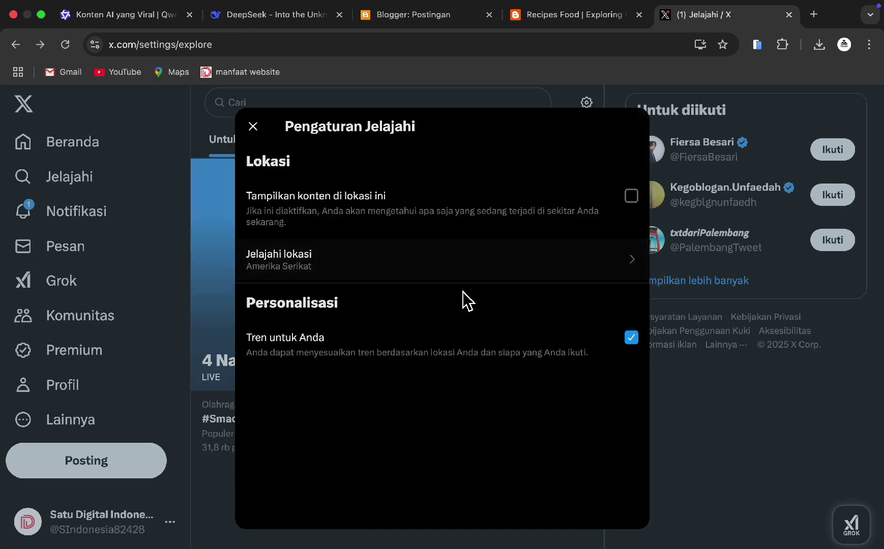
click(252, 125)
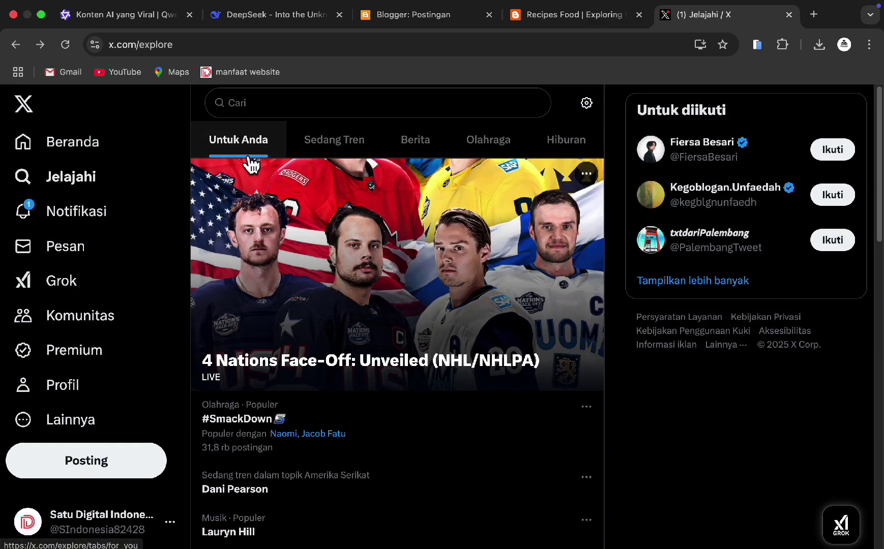
Look through the popular posts of the #SmackDown trend and return to the explore page
scroll(306, 281, down, 2)
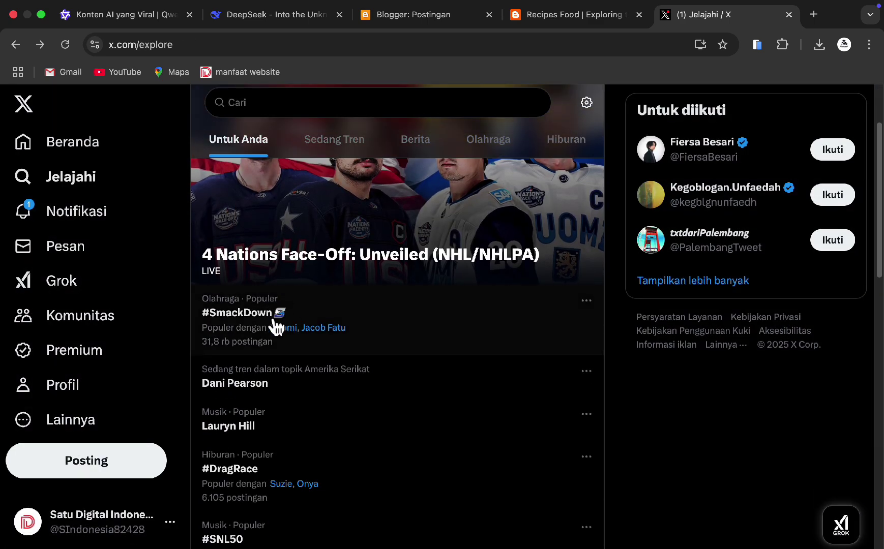
click(244, 336)
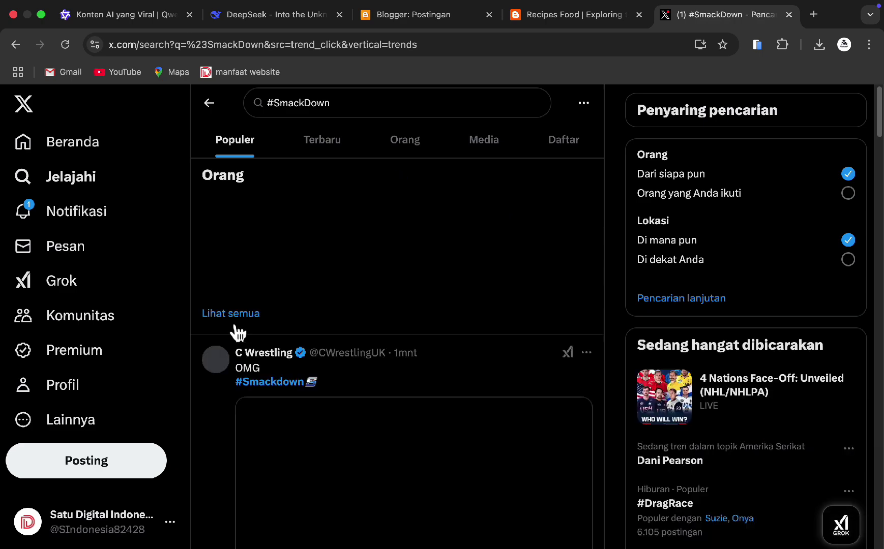
scroll(233, 330, down, 10)
scroll(234, 331, down, 5)
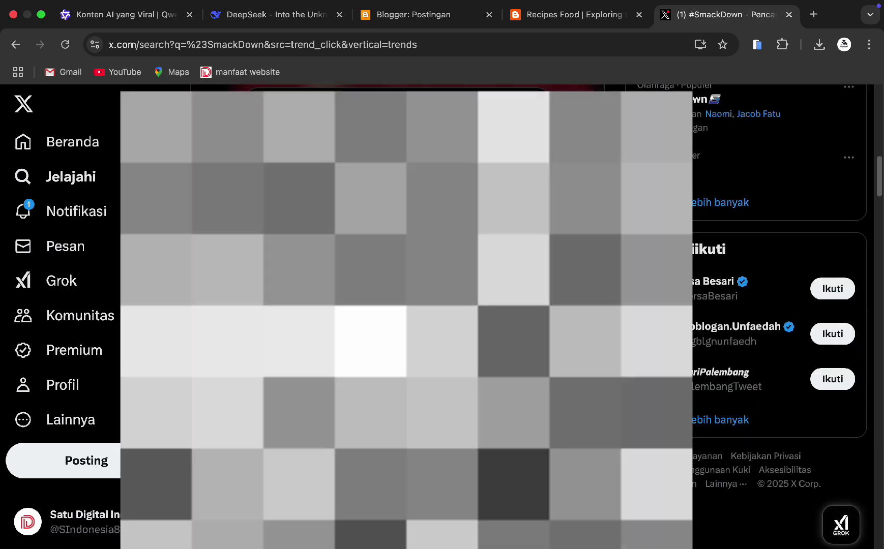
scroll(237, 118, up, 15)
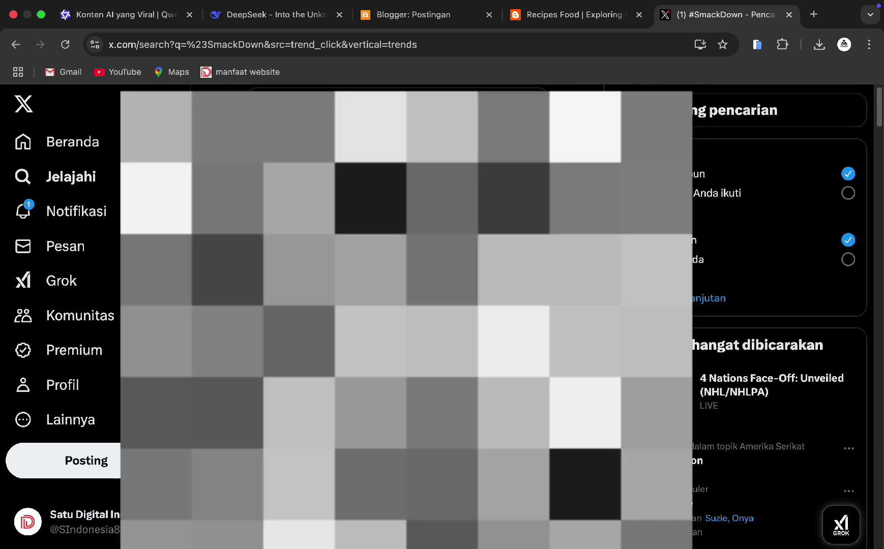
click(207, 101)
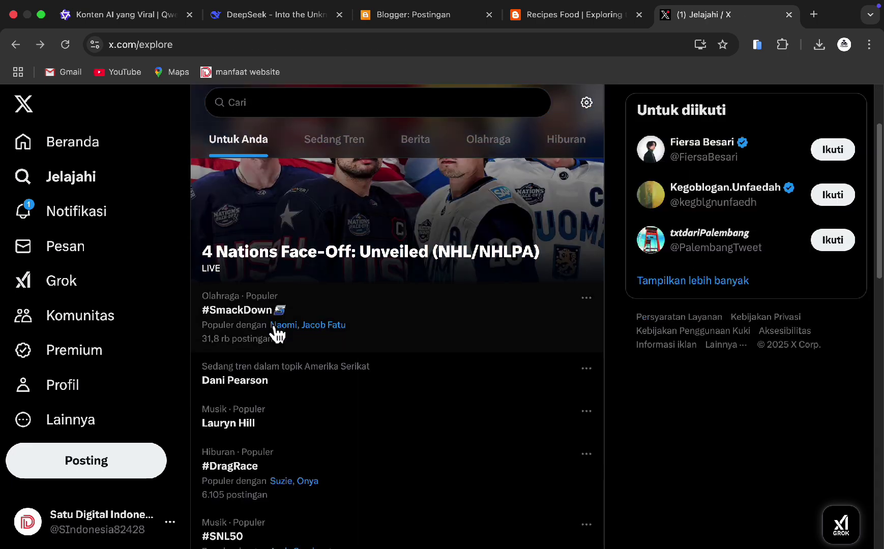
Search X for "food" and examine the popular posts and their view counts
scroll(277, 333, up, 2)
click(279, 109)
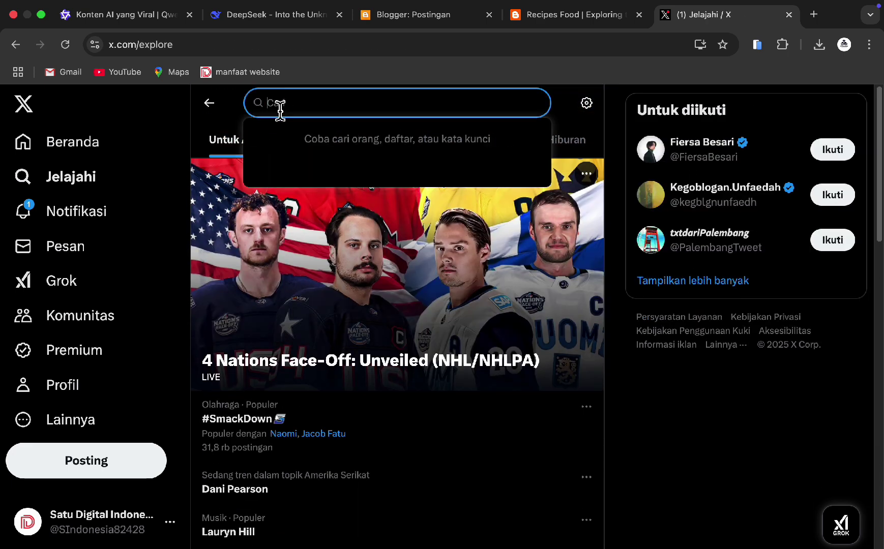
text(food)
key(Return)
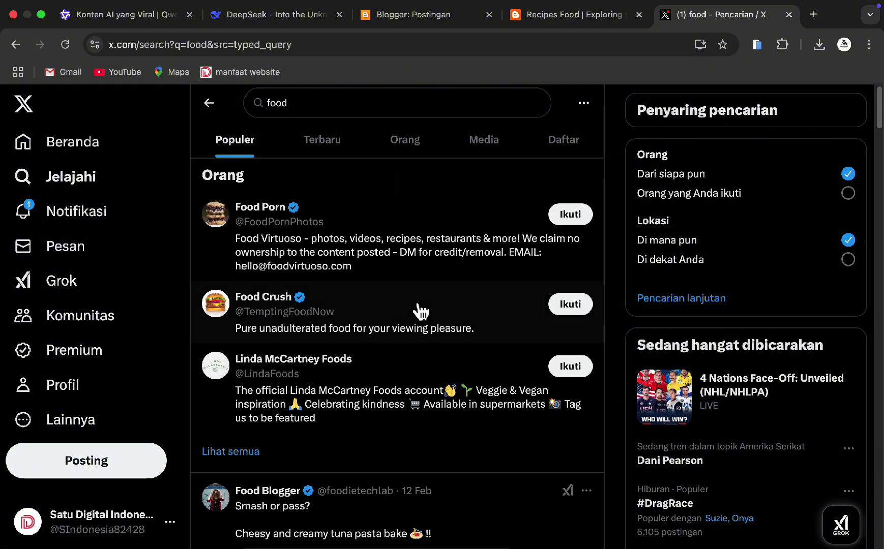
scroll(406, 336, down, 10)
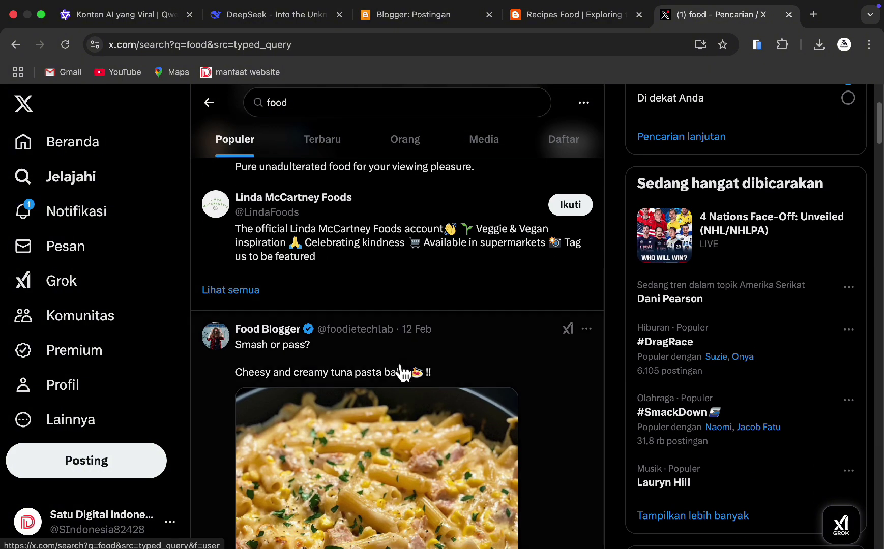
scroll(404, 375, down, 5)
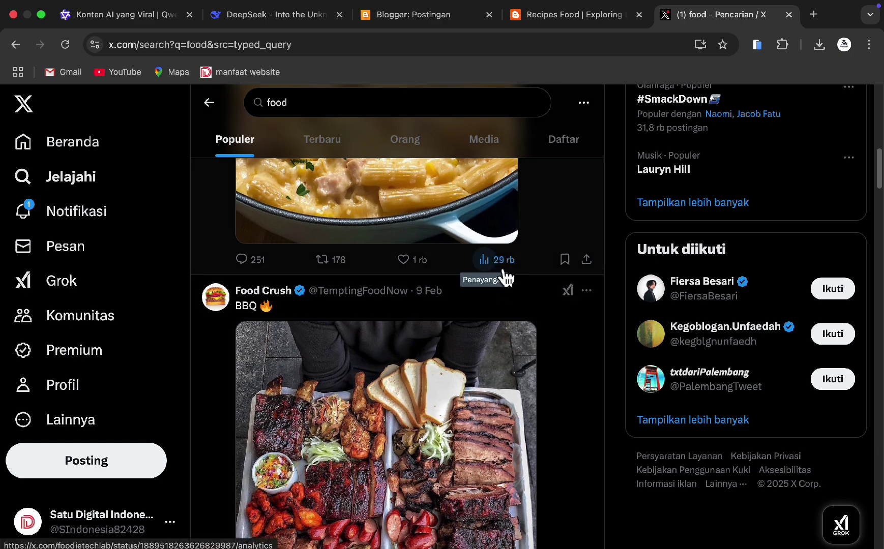
scroll(450, 341, down, 6)
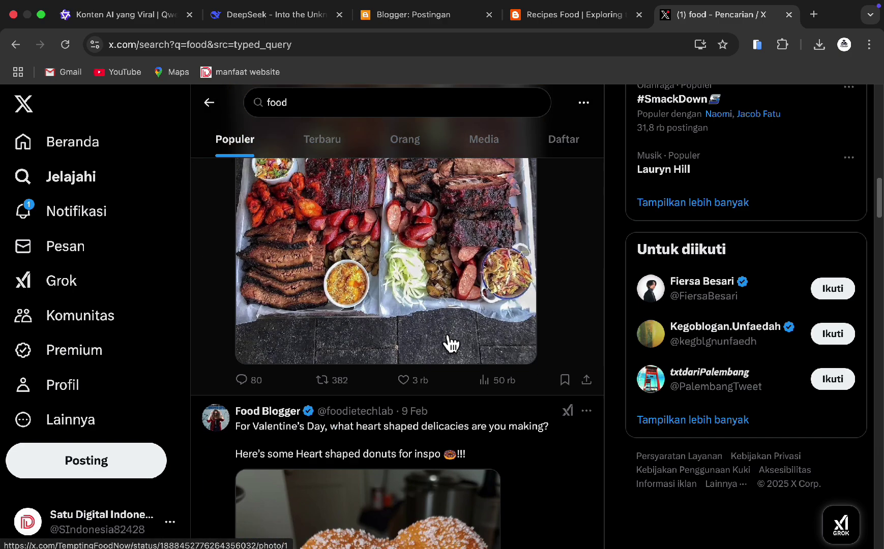
scroll(501, 387, down, 4)
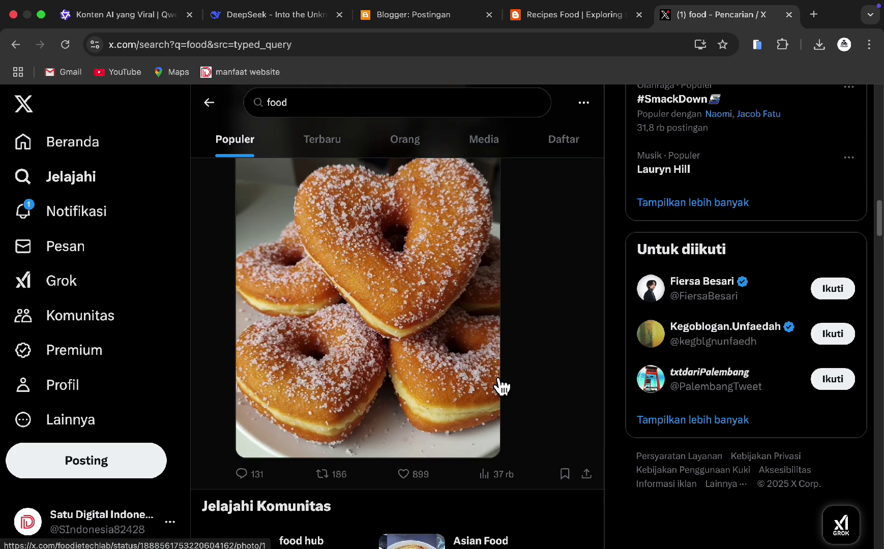
scroll(503, 351, down, 5)
scroll(504, 350, down, 4)
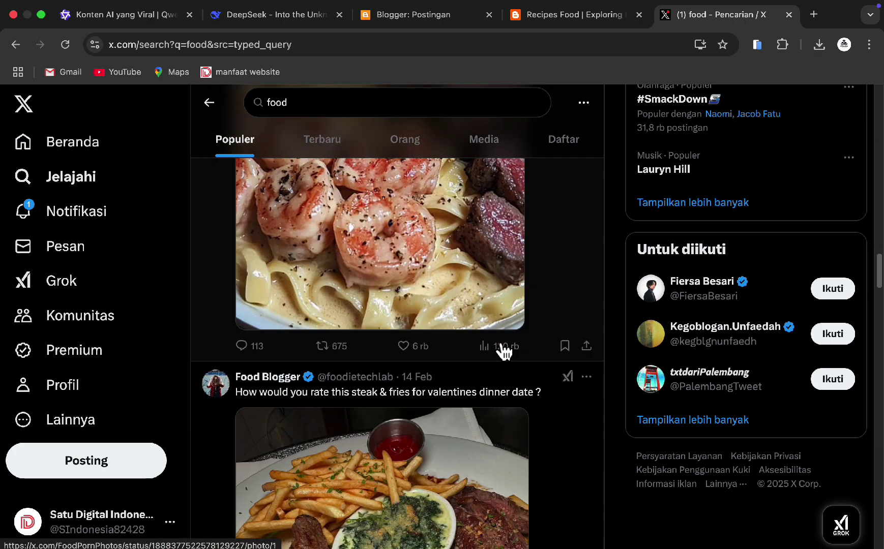
Open the "Surf & Turf Fettuccine Alfredo" post by Food Porn from the food search results and go to its reply field
scroll(516, 361, up, 2)
scroll(510, 362, up, 4)
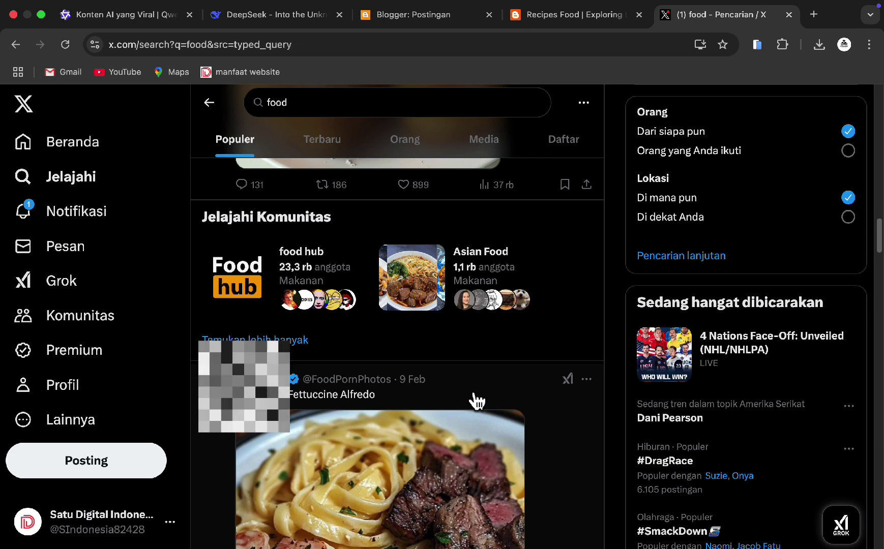
click(482, 404)
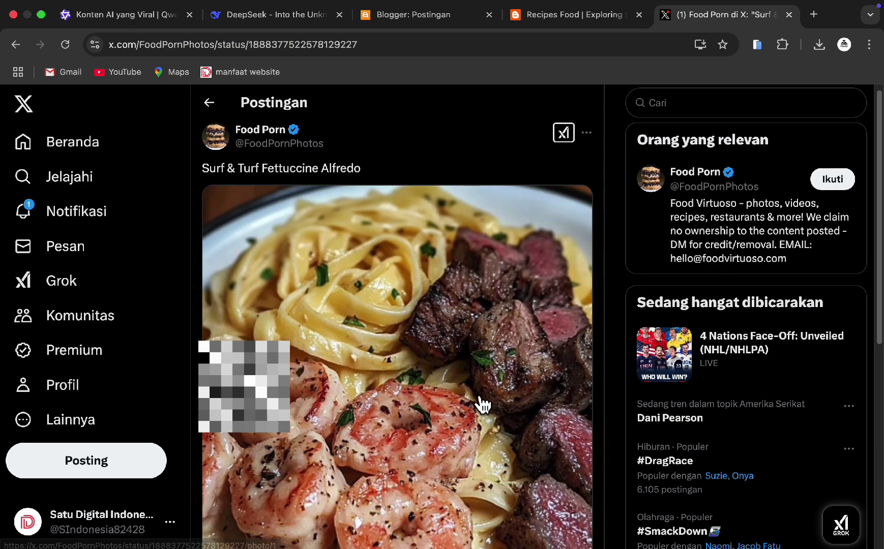
scroll(458, 371, down, 6)
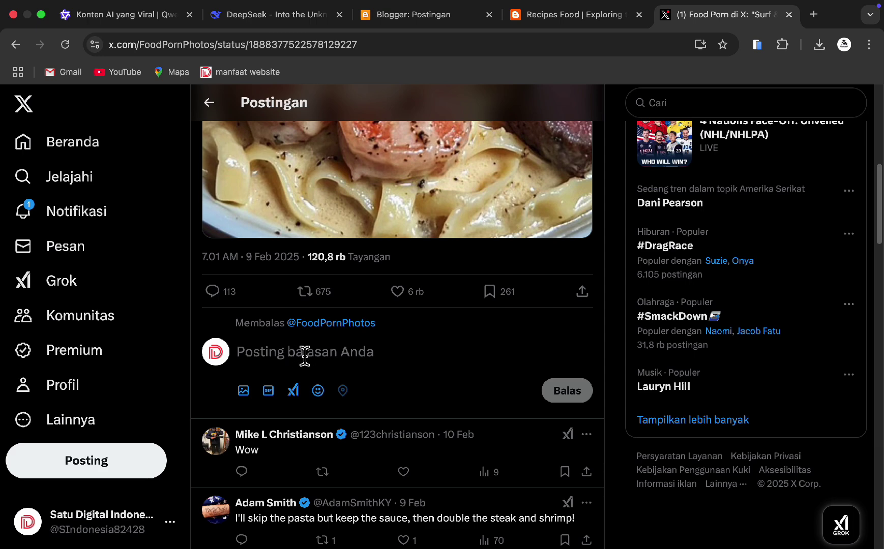
click(290, 16)
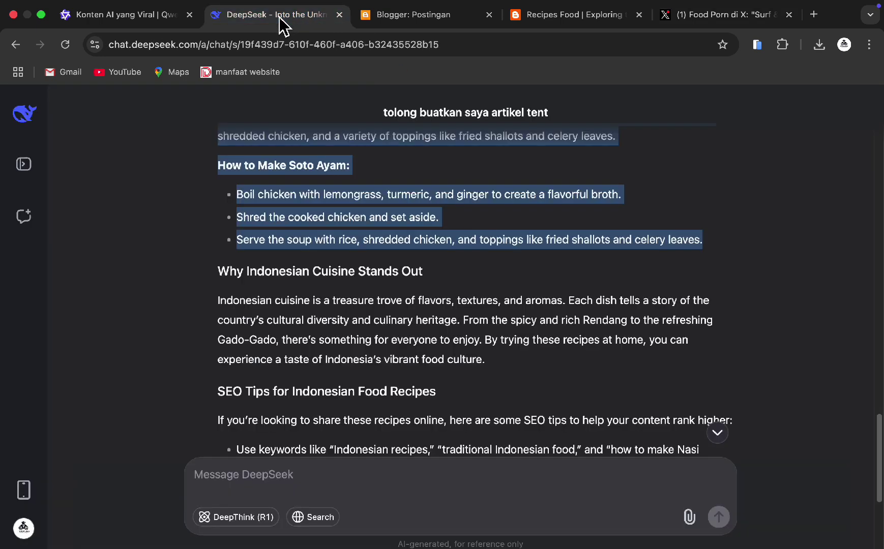
click(272, 464)
text(t)
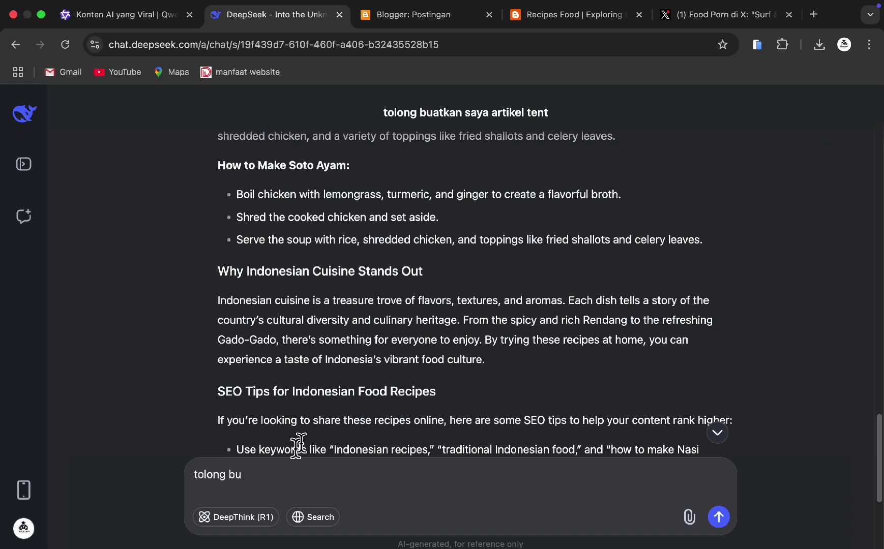
text(olong bu)
drag(256, 473, 179, 473)
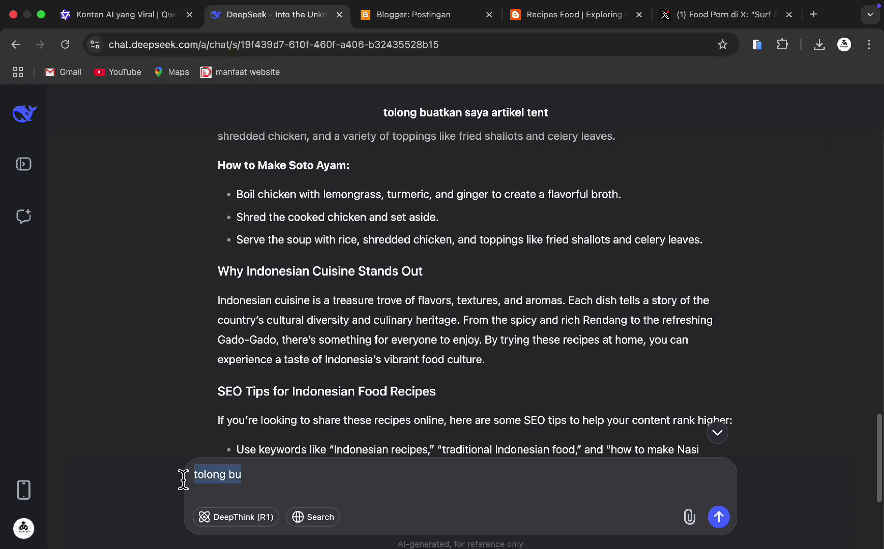
text(to)
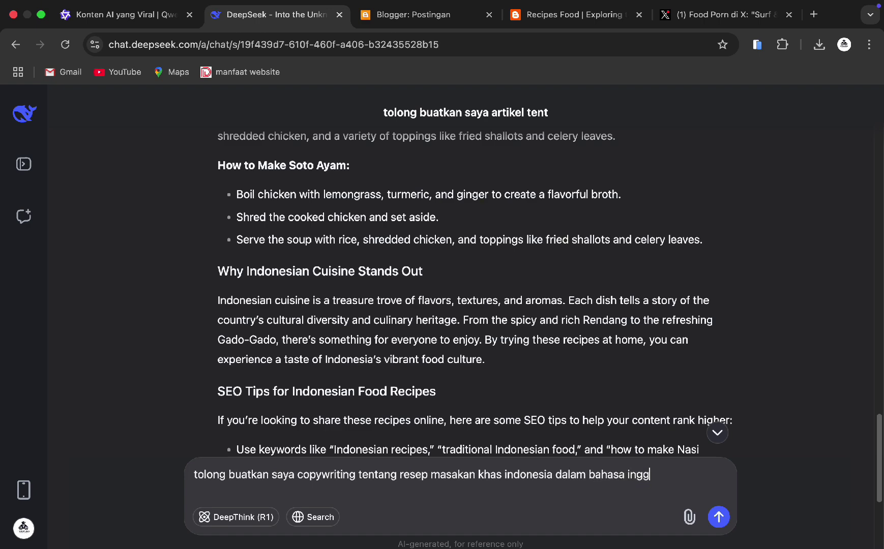
text(https://ingrispemula.blogspot.com/2025/02/recipes-food-exploring-rich-flavors-of.html)
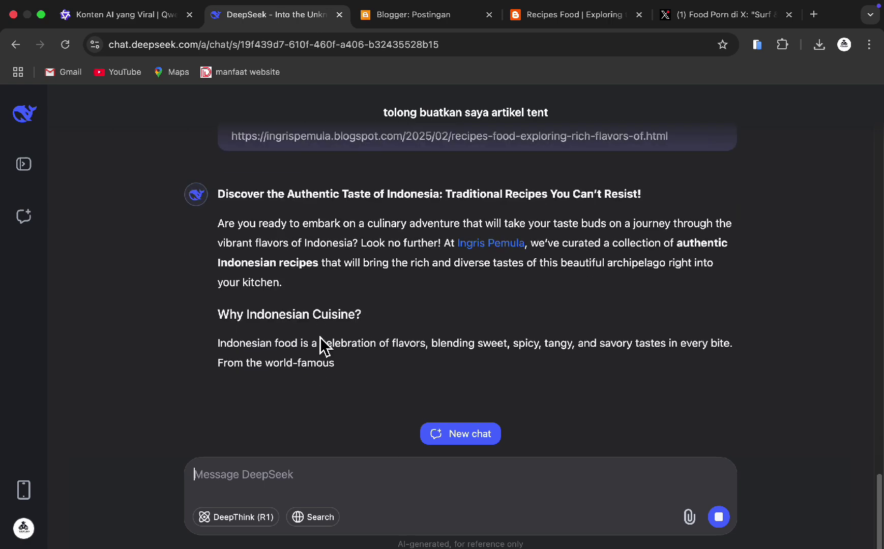
Copy the headline "Discover the Authentic Taste of Indonesia: Traditional Recipes You Can’t Resist!" from DeepSeek's answer into the reply to the fettuccine post on X
scroll(325, 345, up, 1)
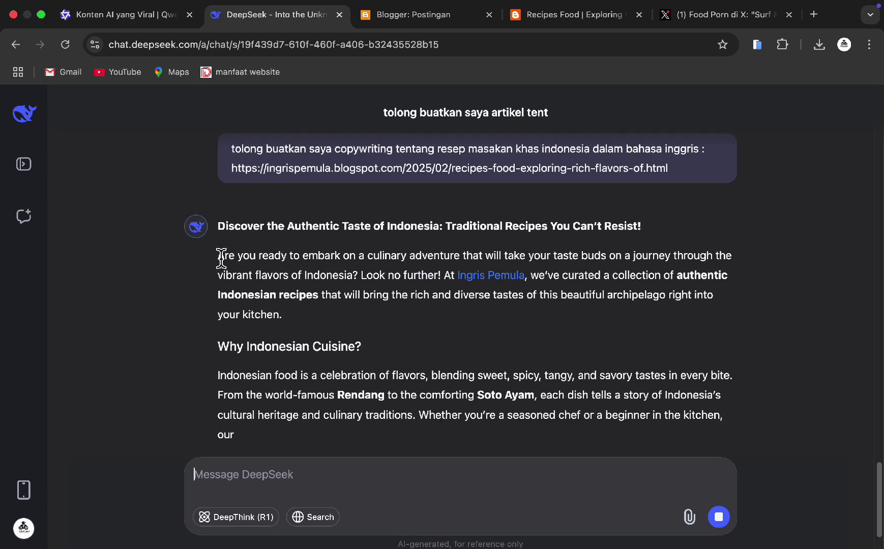
drag(219, 256, 306, 276)
click(313, 302)
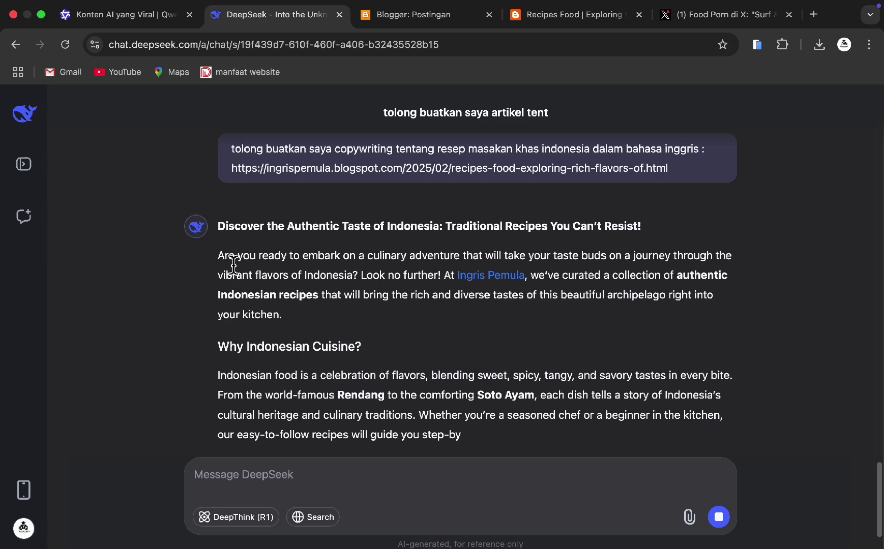
drag(219, 226, 659, 237)
key(ctrl+c)
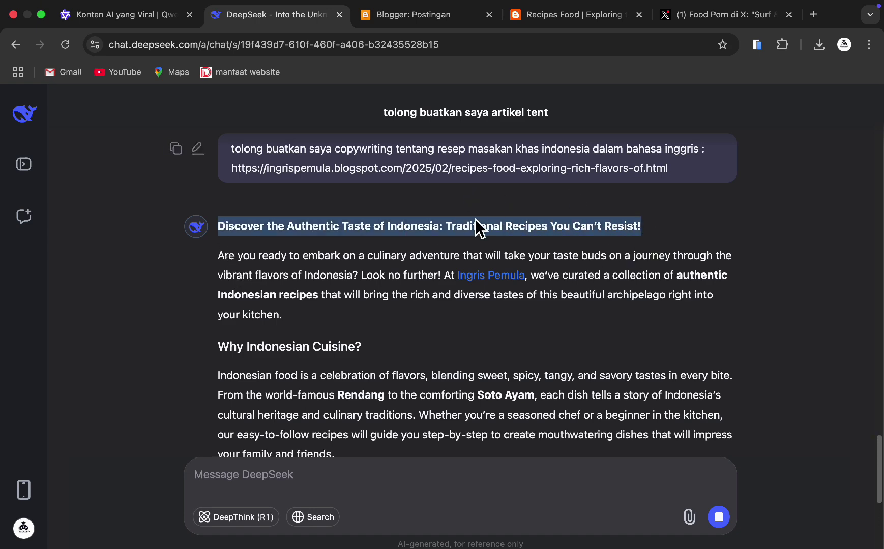
click(418, 228)
click(508, 21)
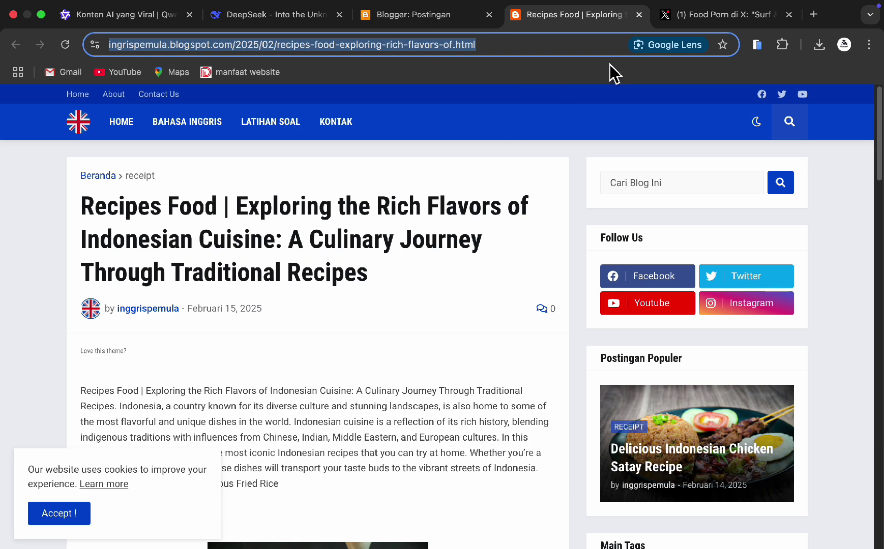
click(695, 29)
click(322, 359)
key(ctrl+v)
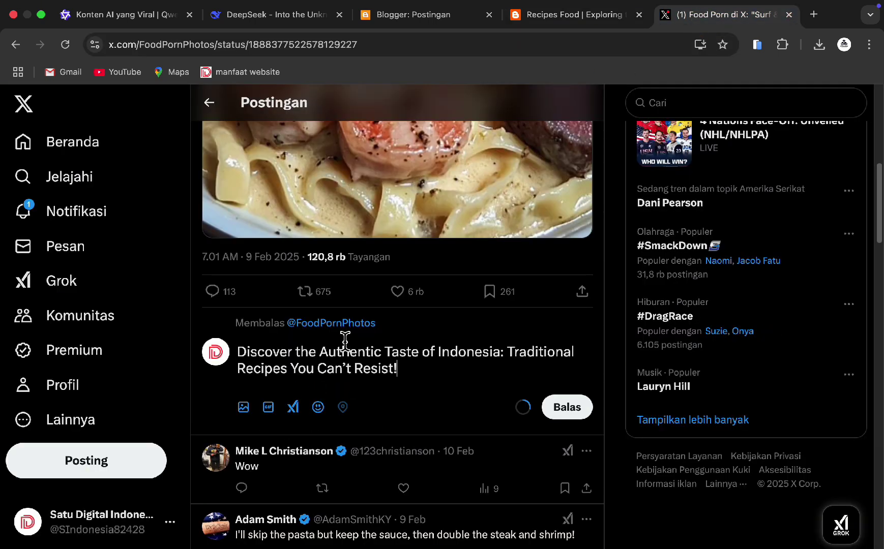
Copy the blog article's URL from its browser tab and append it to the X reply after a colon
click(429, 23)
click(517, 26)
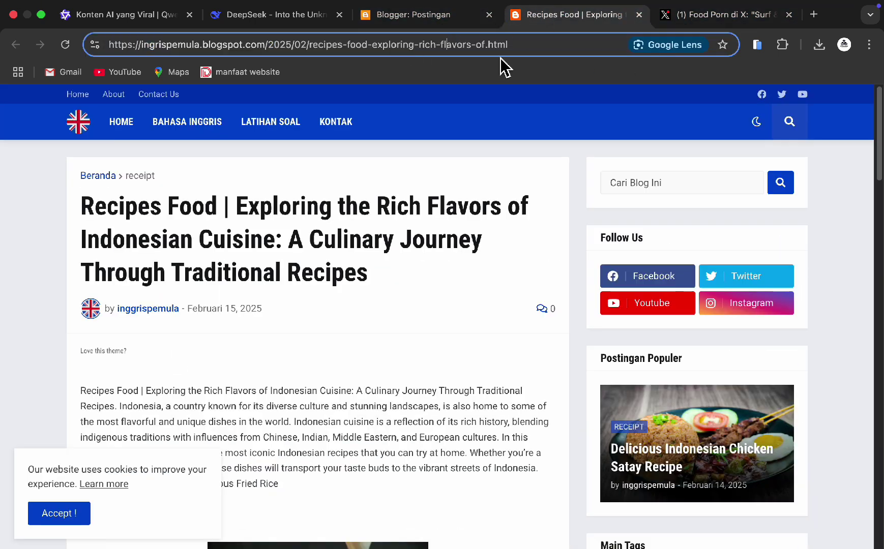
click(510, 45)
key(ctrl+c)
click(682, 20)
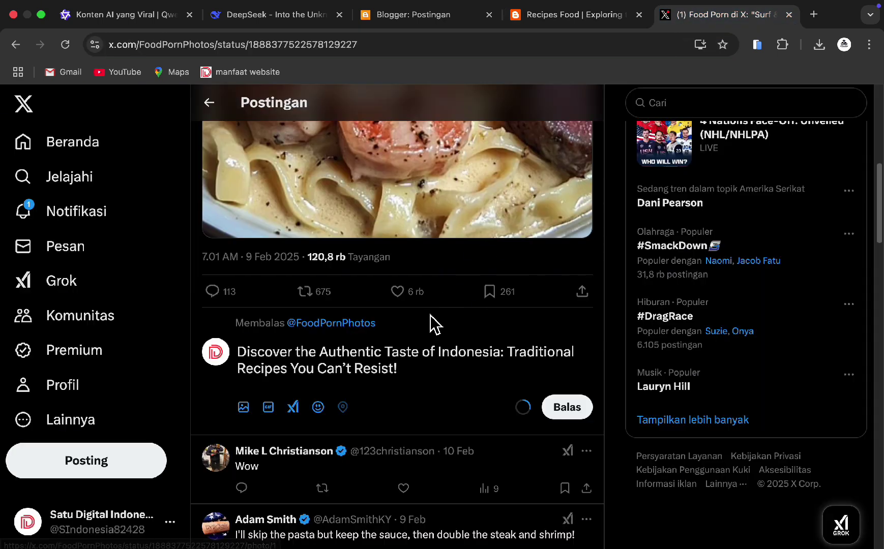
key(ctrl+v)
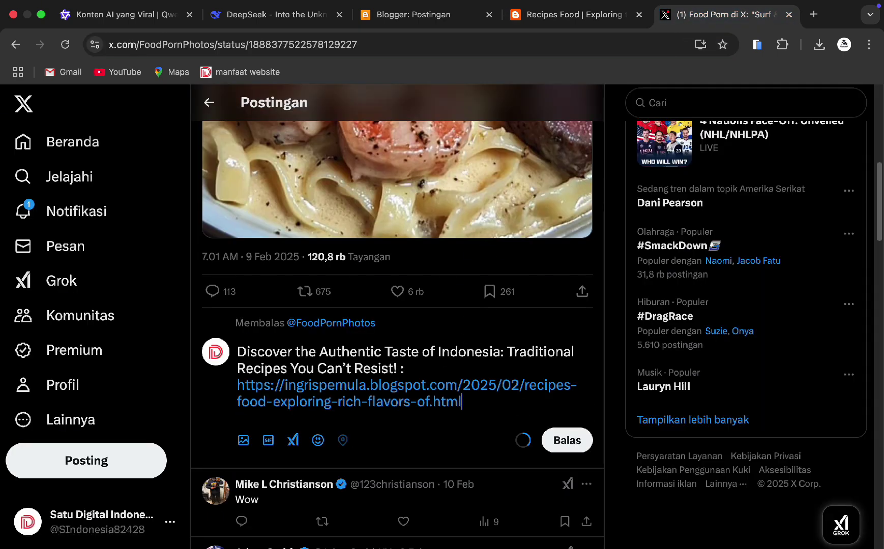
Copy the reply's headline text and translate it from English to Indonesian with Google Translate in a new browser tab
drag(430, 367, 237, 351)
click(348, 351)
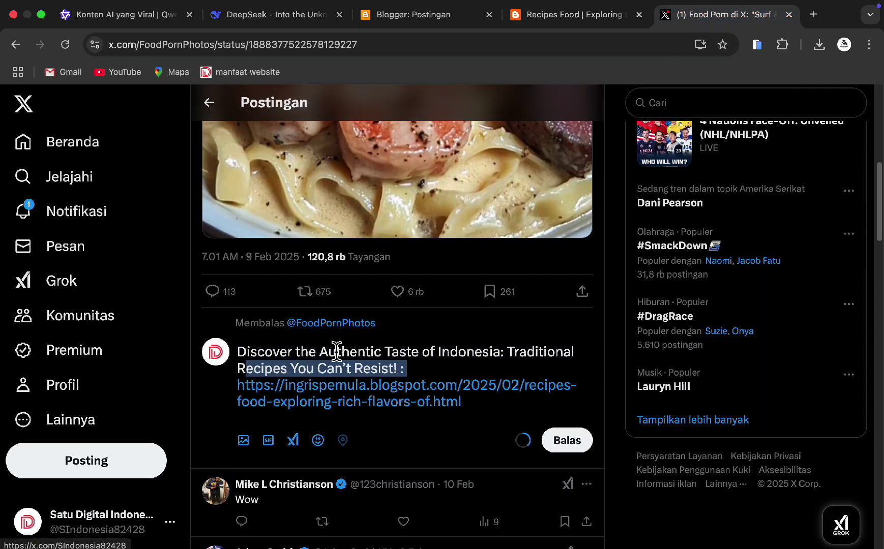
drag(420, 364, 239, 349)
key(super+c)
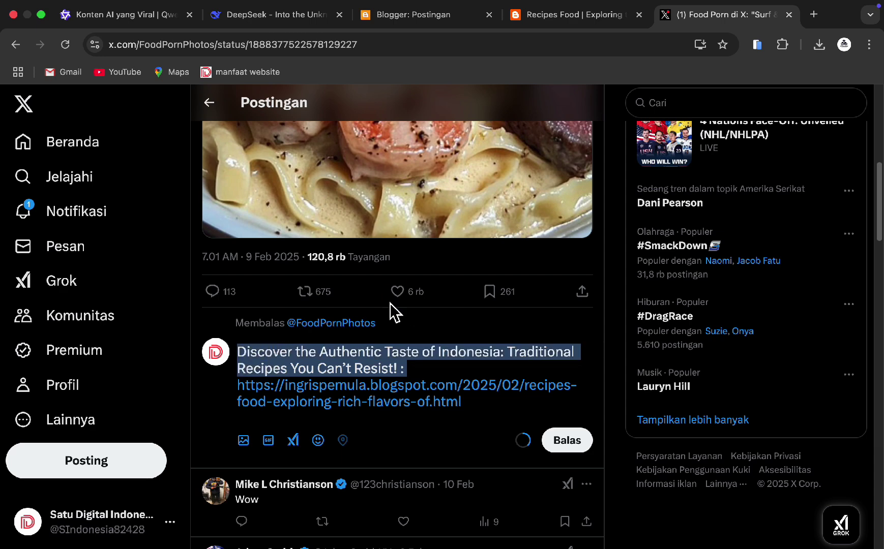
click(814, 14)
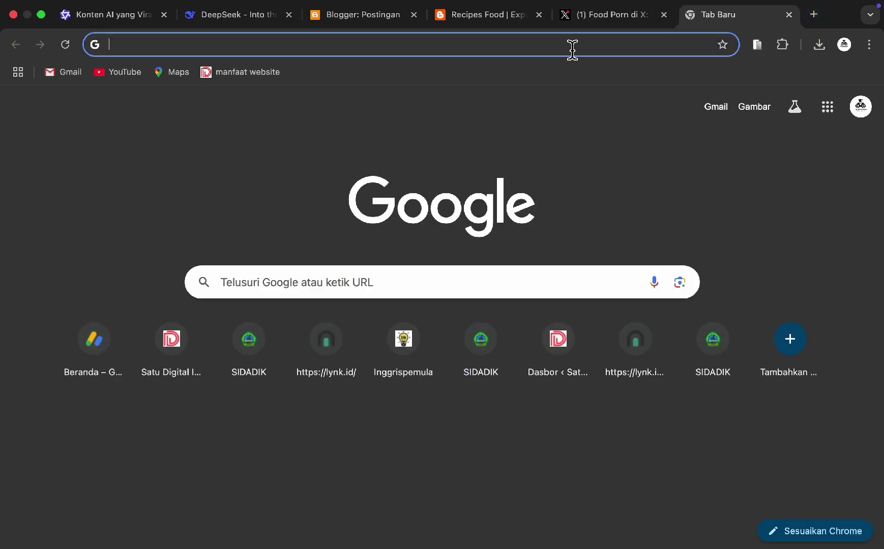
text(google t)
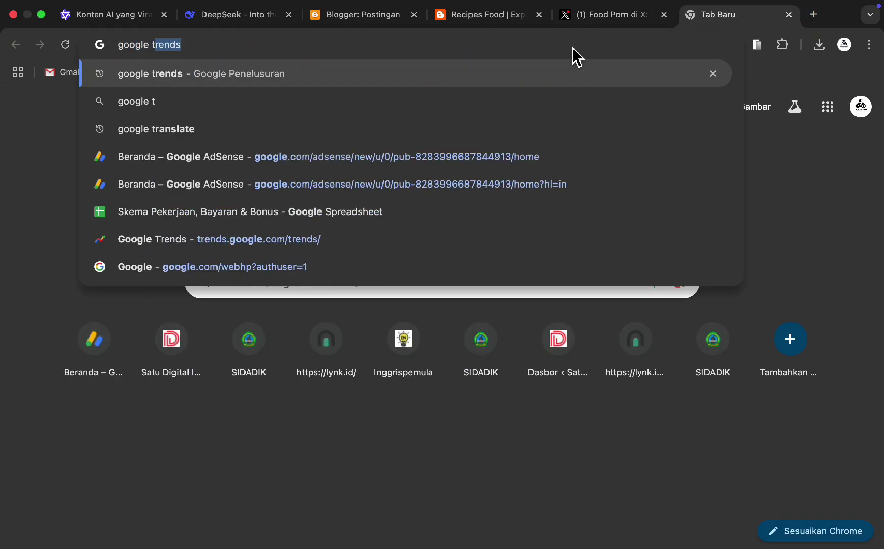
text(ranslate)
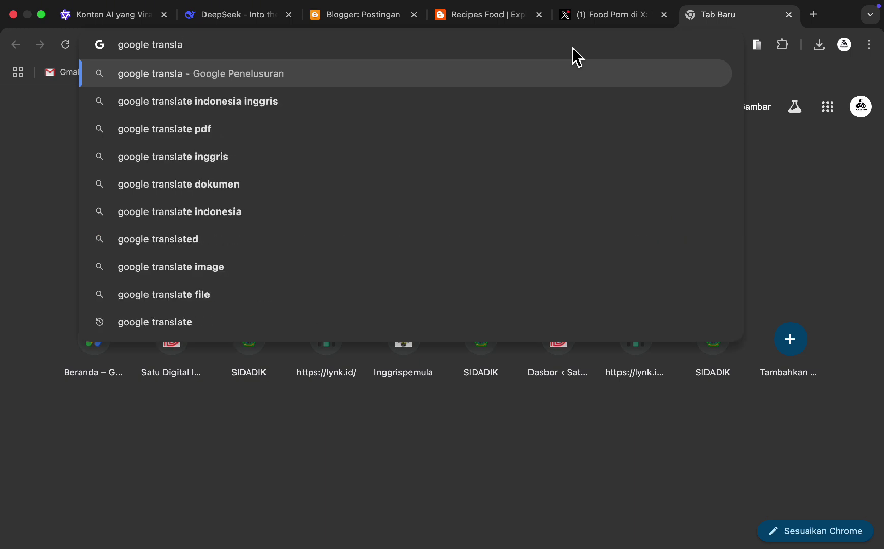
key(Return)
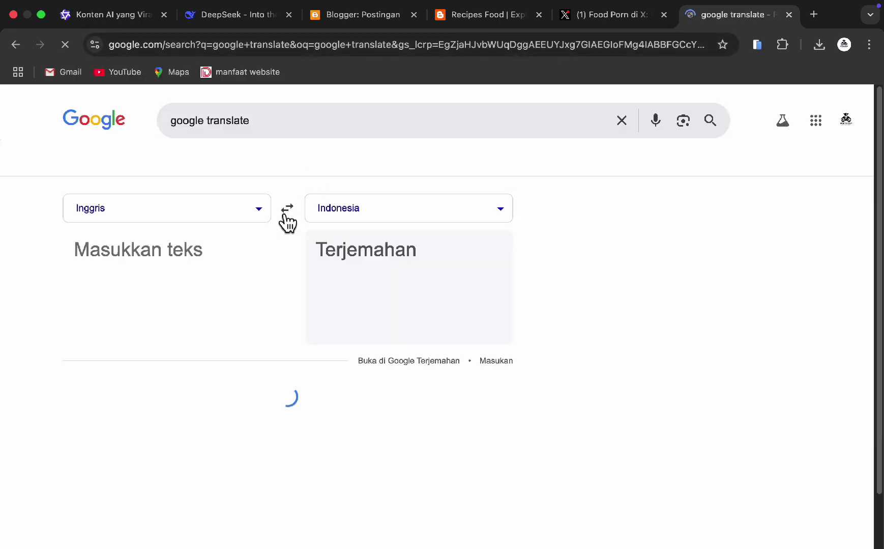
key(super+v)
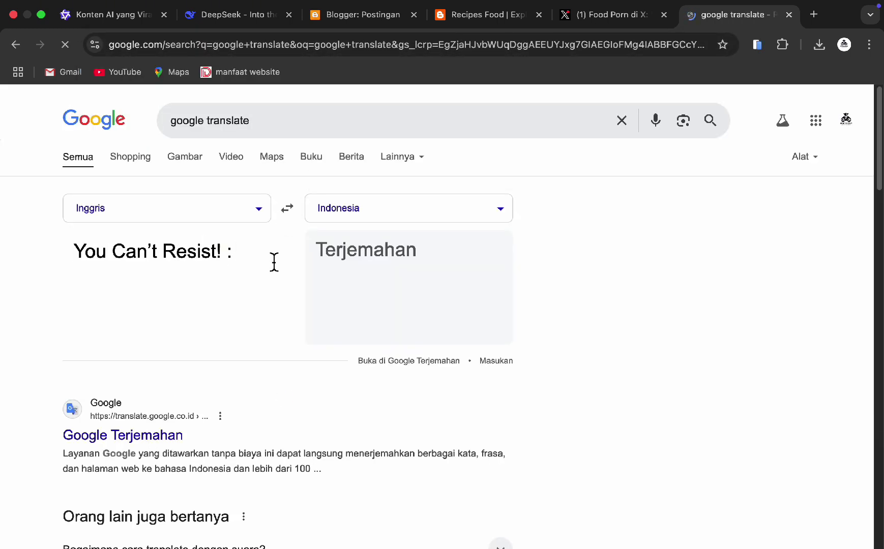
key(super+a)
Compare the reply draft on X with its Indonesian translation in Google Translate
click(618, 15)
click(404, 358)
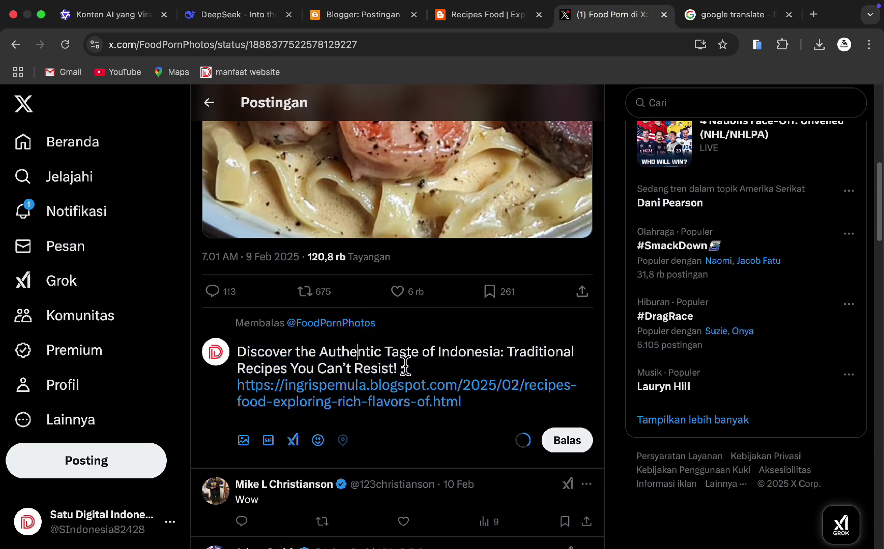
key(super+a)
click(439, 375)
key(super+a)
click(704, 20)
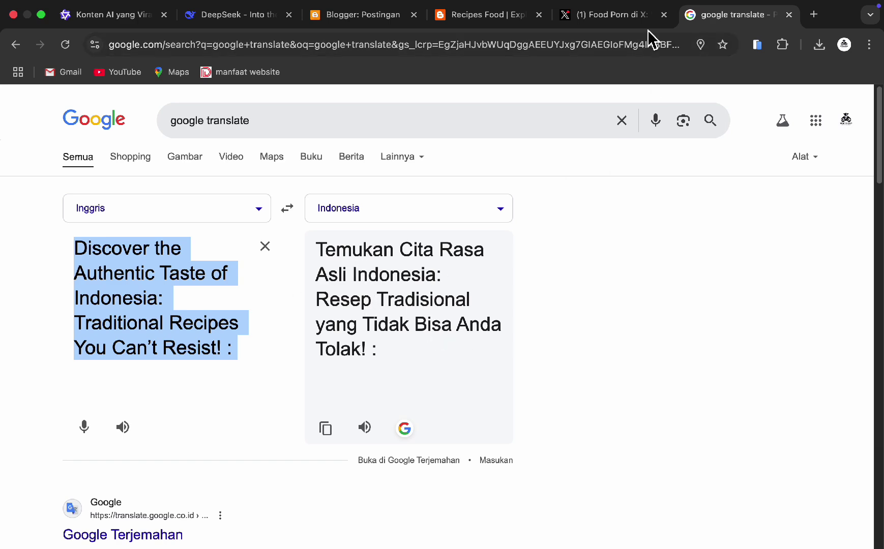
Insert ", Click this here for information" before the colon in the X reply, publish it and view it under the post
click(618, 20)
click(410, 375)
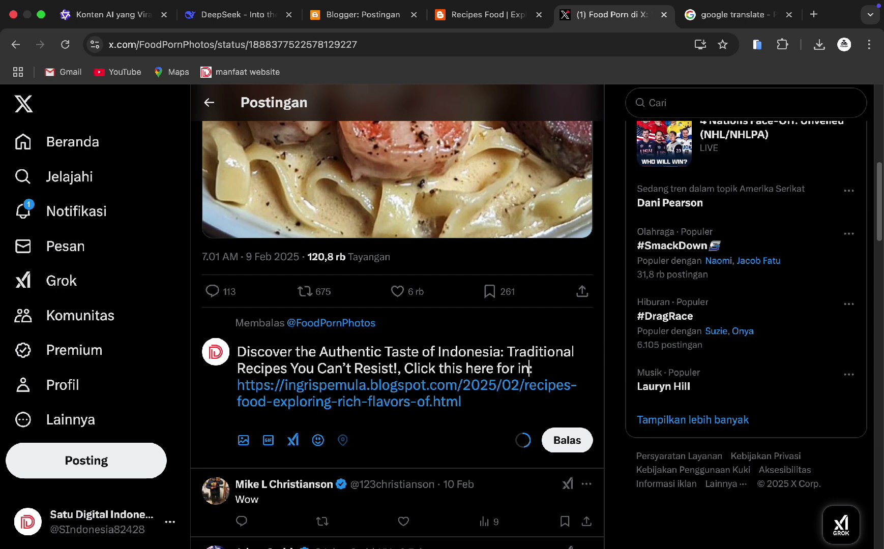
text(n)
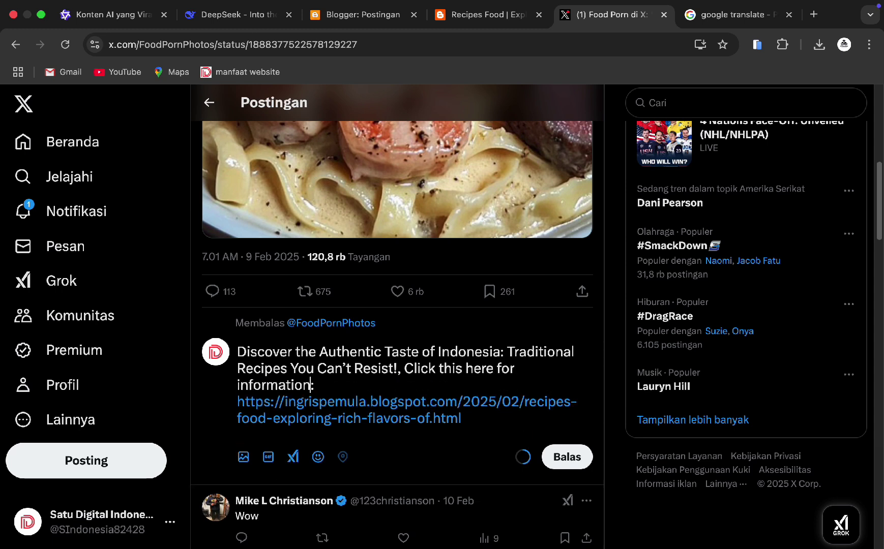
click(578, 454)
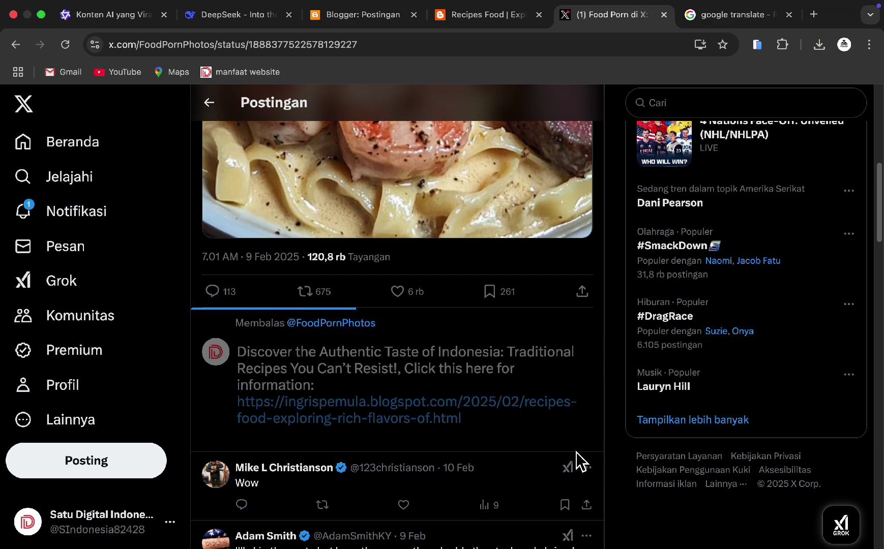
scroll(448, 351, down, 2)
scroll(388, 375, down, 4)
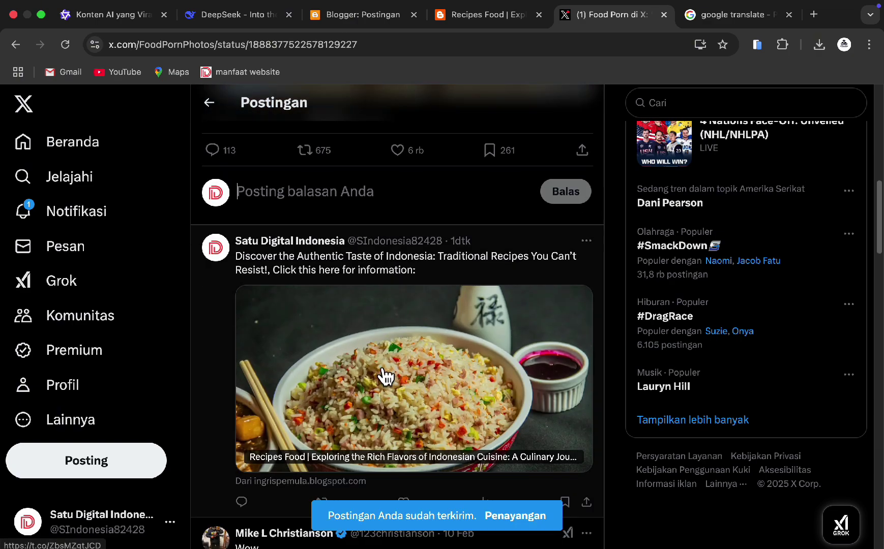
scroll(387, 328, up, 6)
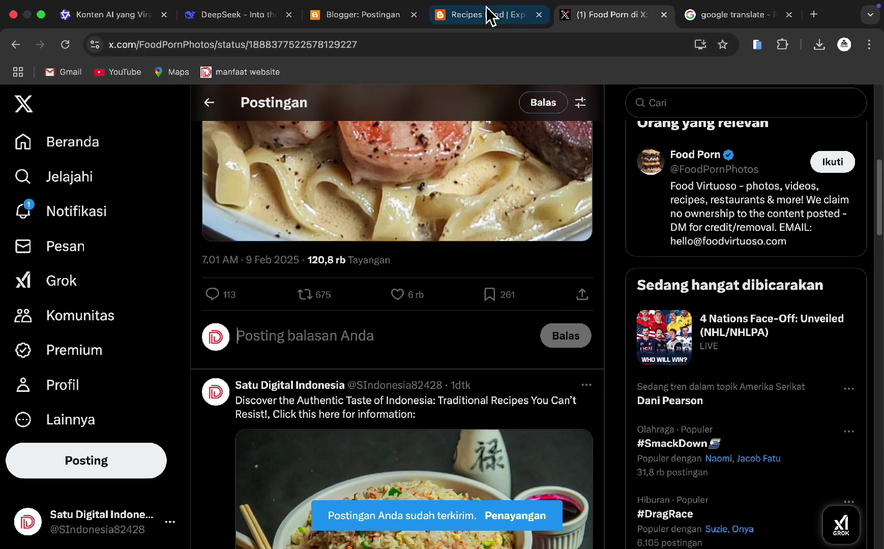
scroll(357, 328, down, 3)
Switch to Blogger and check the view counts of the recipe articles in the post list
click(386, 21)
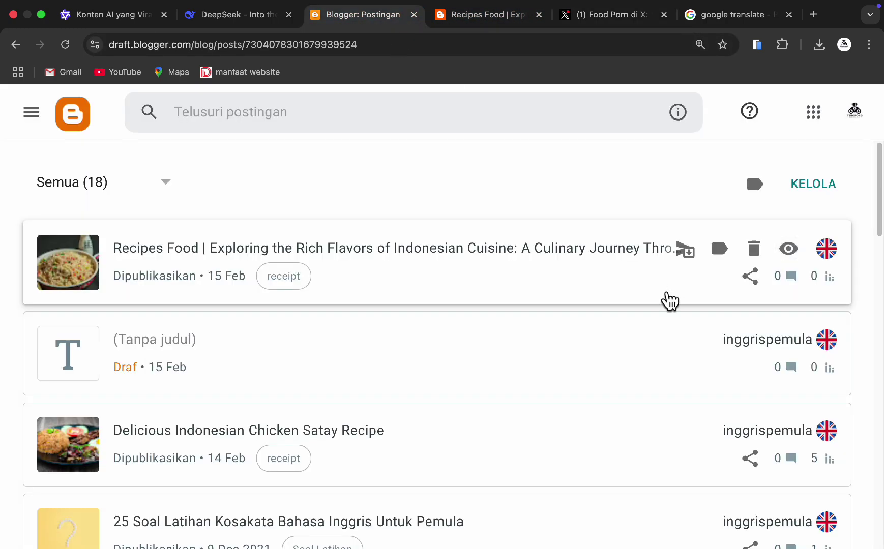
scroll(787, 417, down, 1)
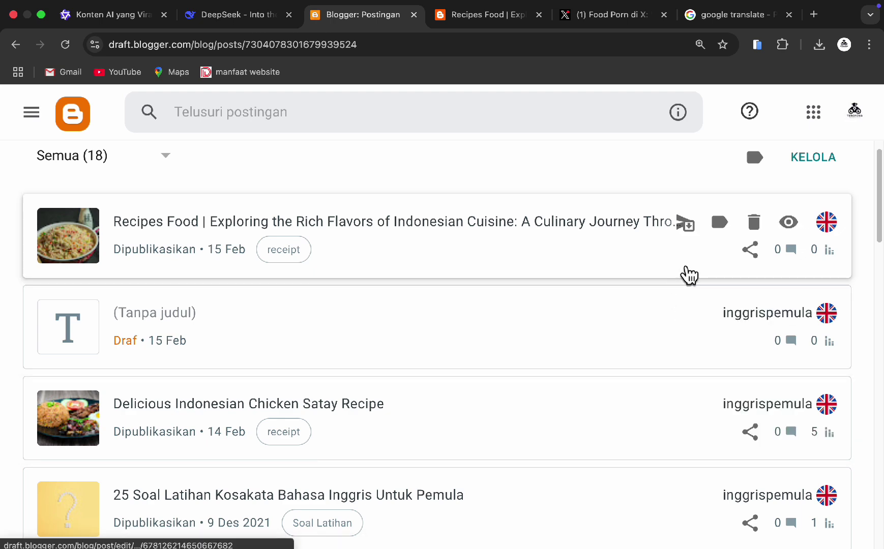
scroll(671, 336, down, 3)
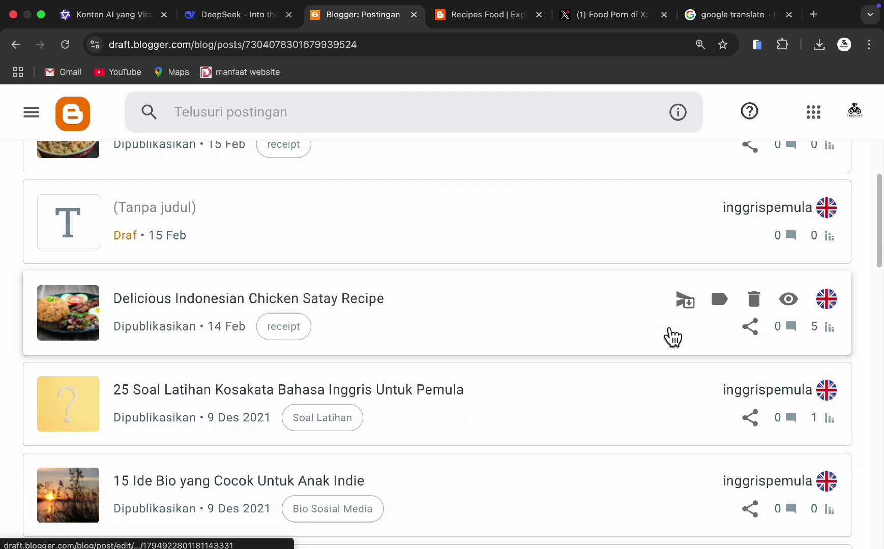
scroll(672, 337, up, 4)
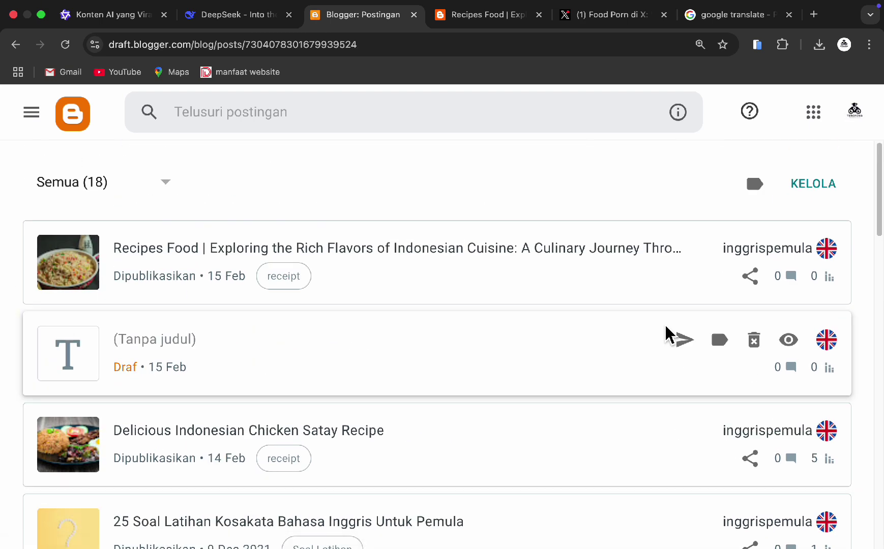
Open the blog link from the published X reply and look through the recipe article down to its share options
click(614, 24)
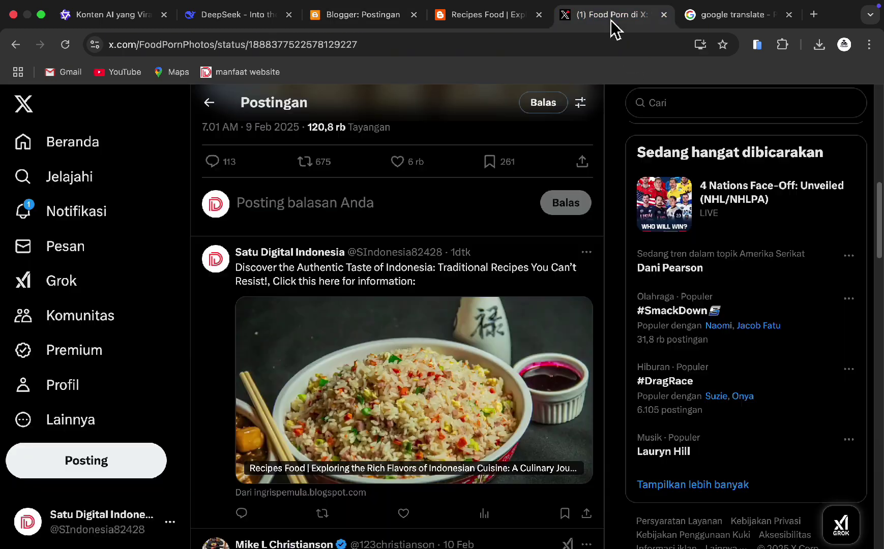
scroll(389, 340, down, 3)
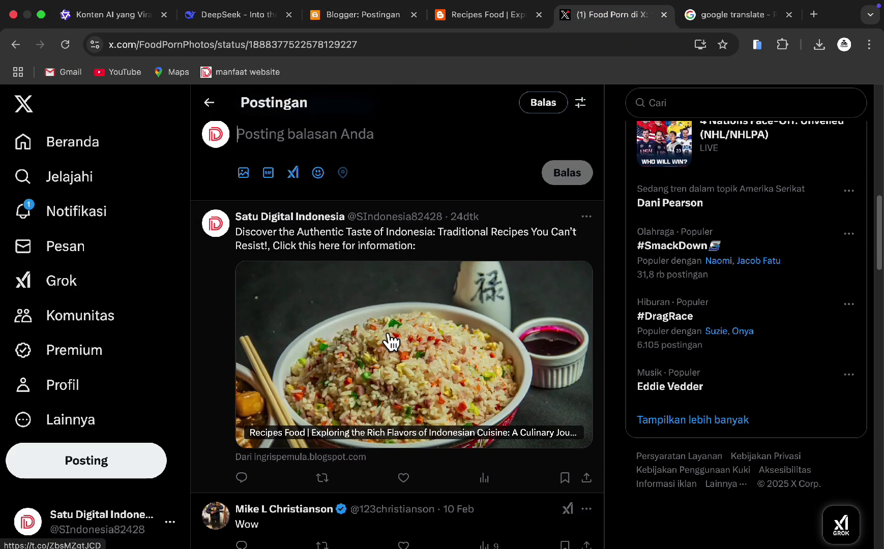
click(391, 341)
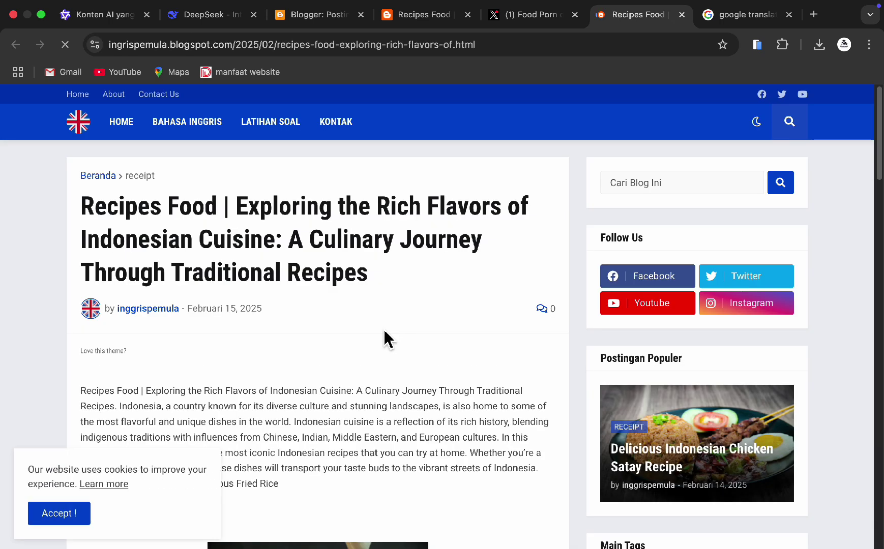
scroll(389, 339, down, 15)
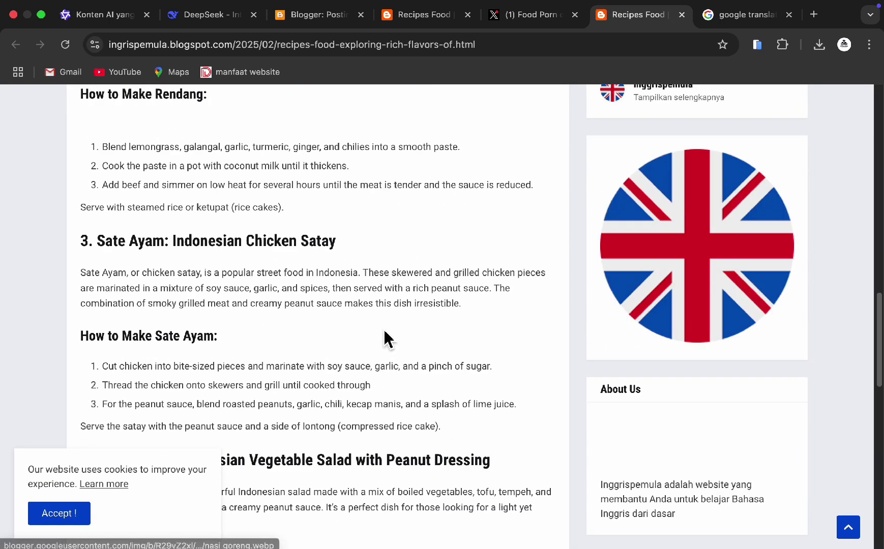
scroll(389, 339, down, 10)
scroll(389, 339, down, 8)
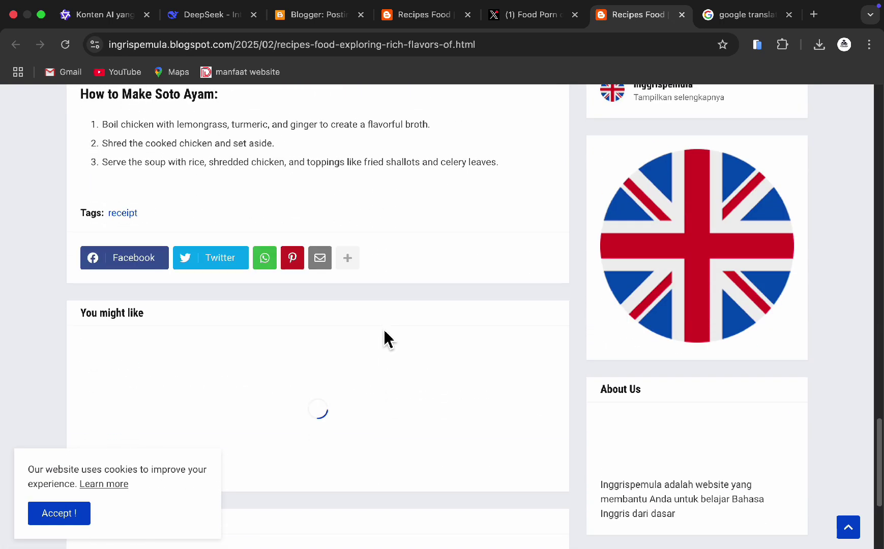